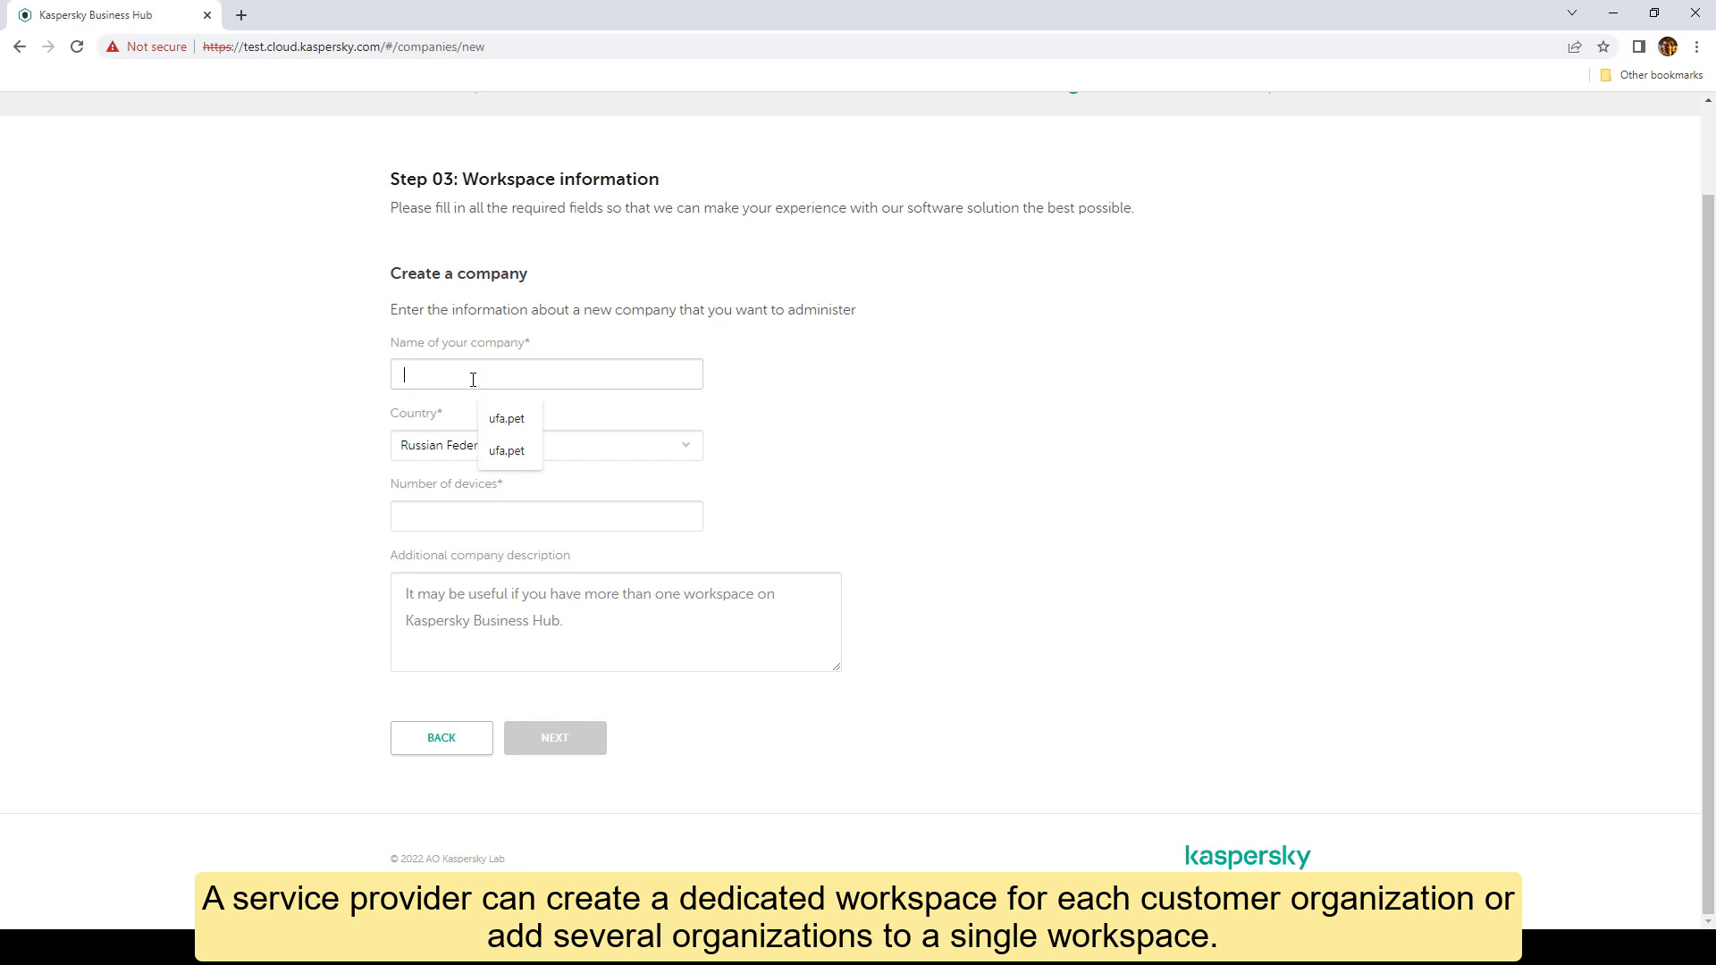
# Step: Register company01 in Ireland with 10 devices and the description 'Customer company 01'
pyautogui.write('company01')
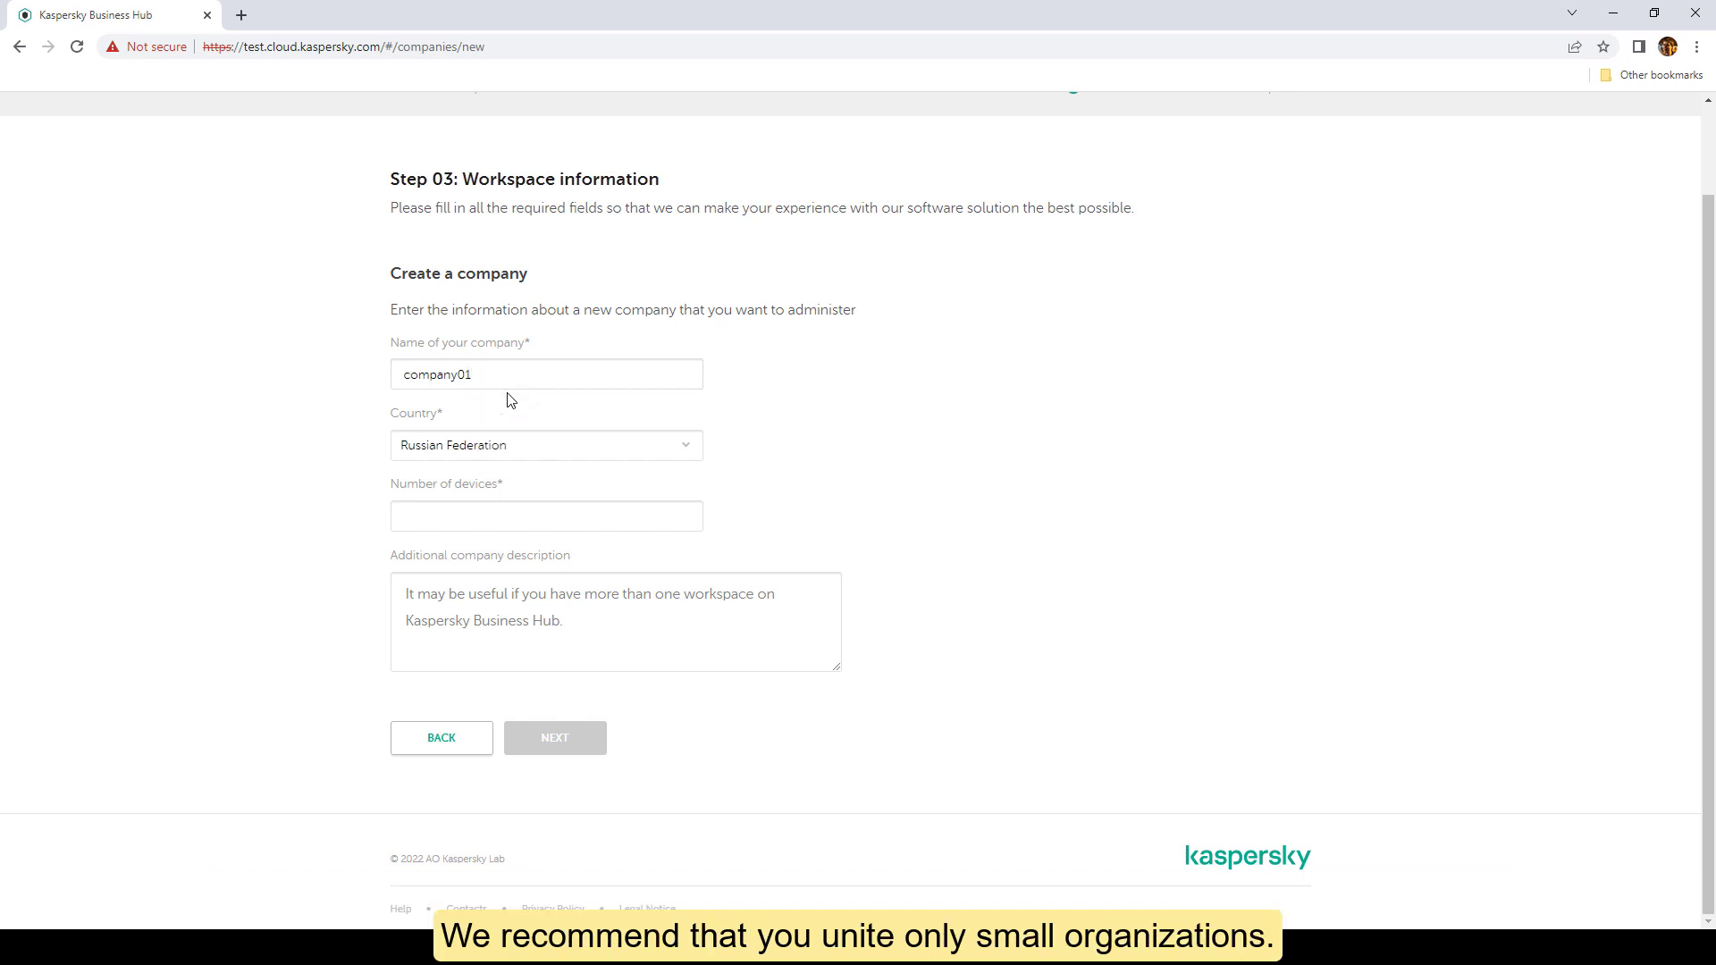
pyautogui.click(666, 454)
pyautogui.write('Iran')
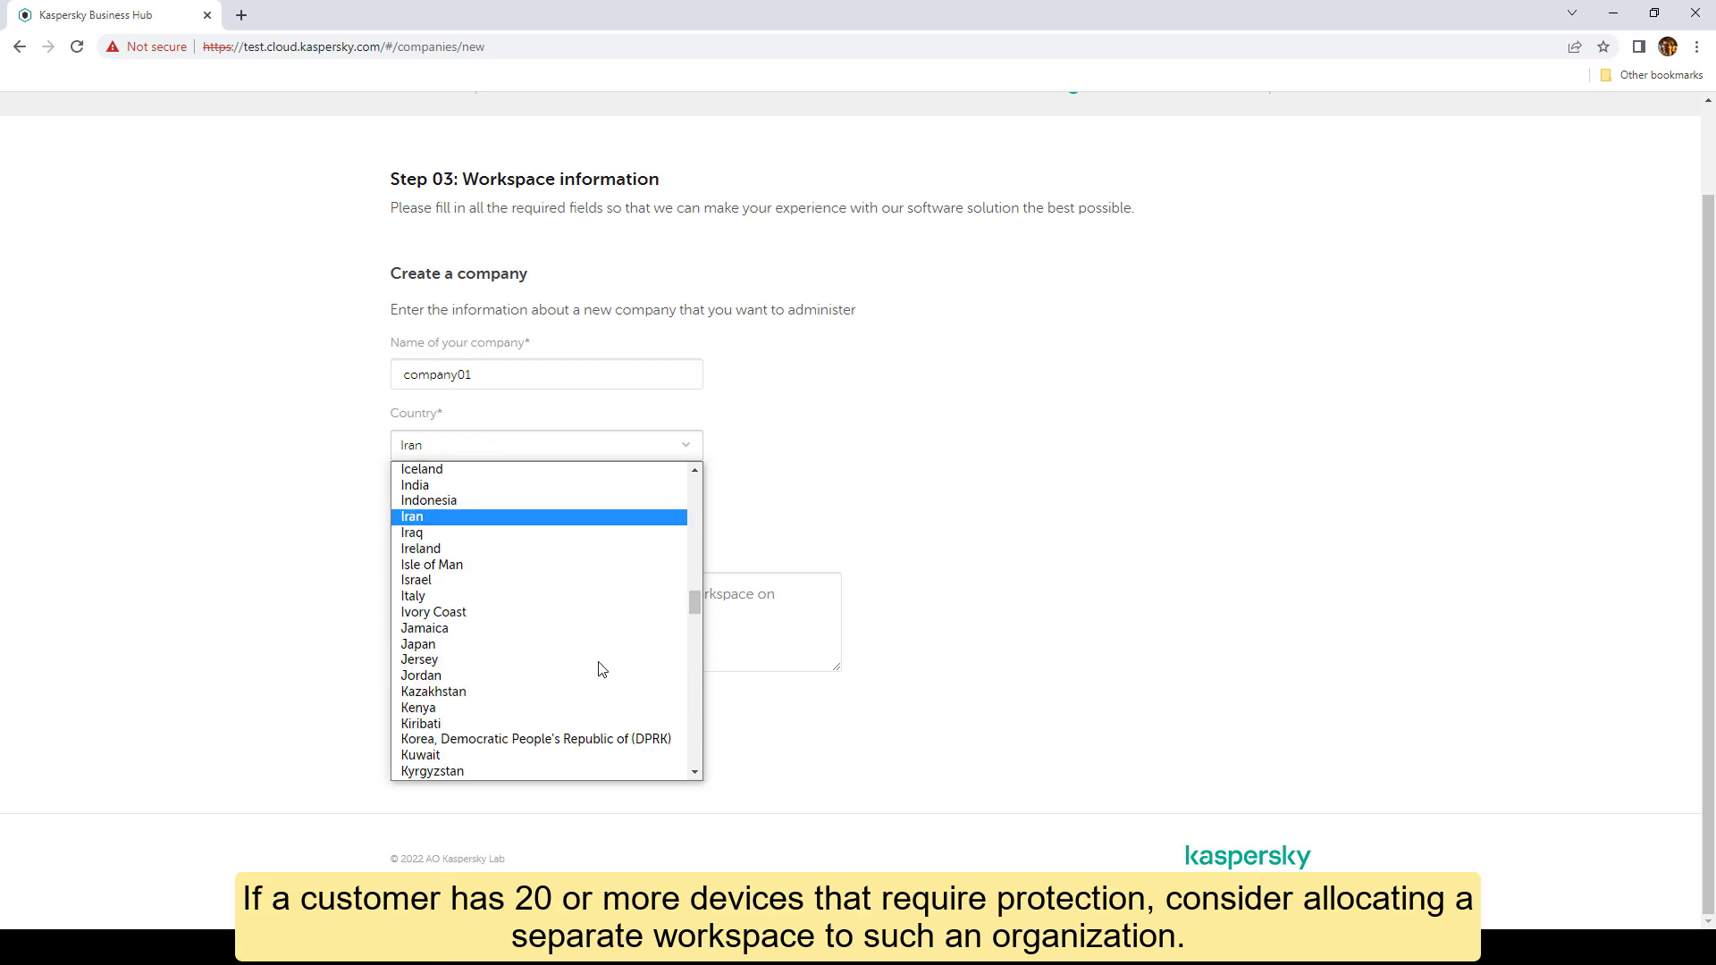
pyautogui.click(604, 549)
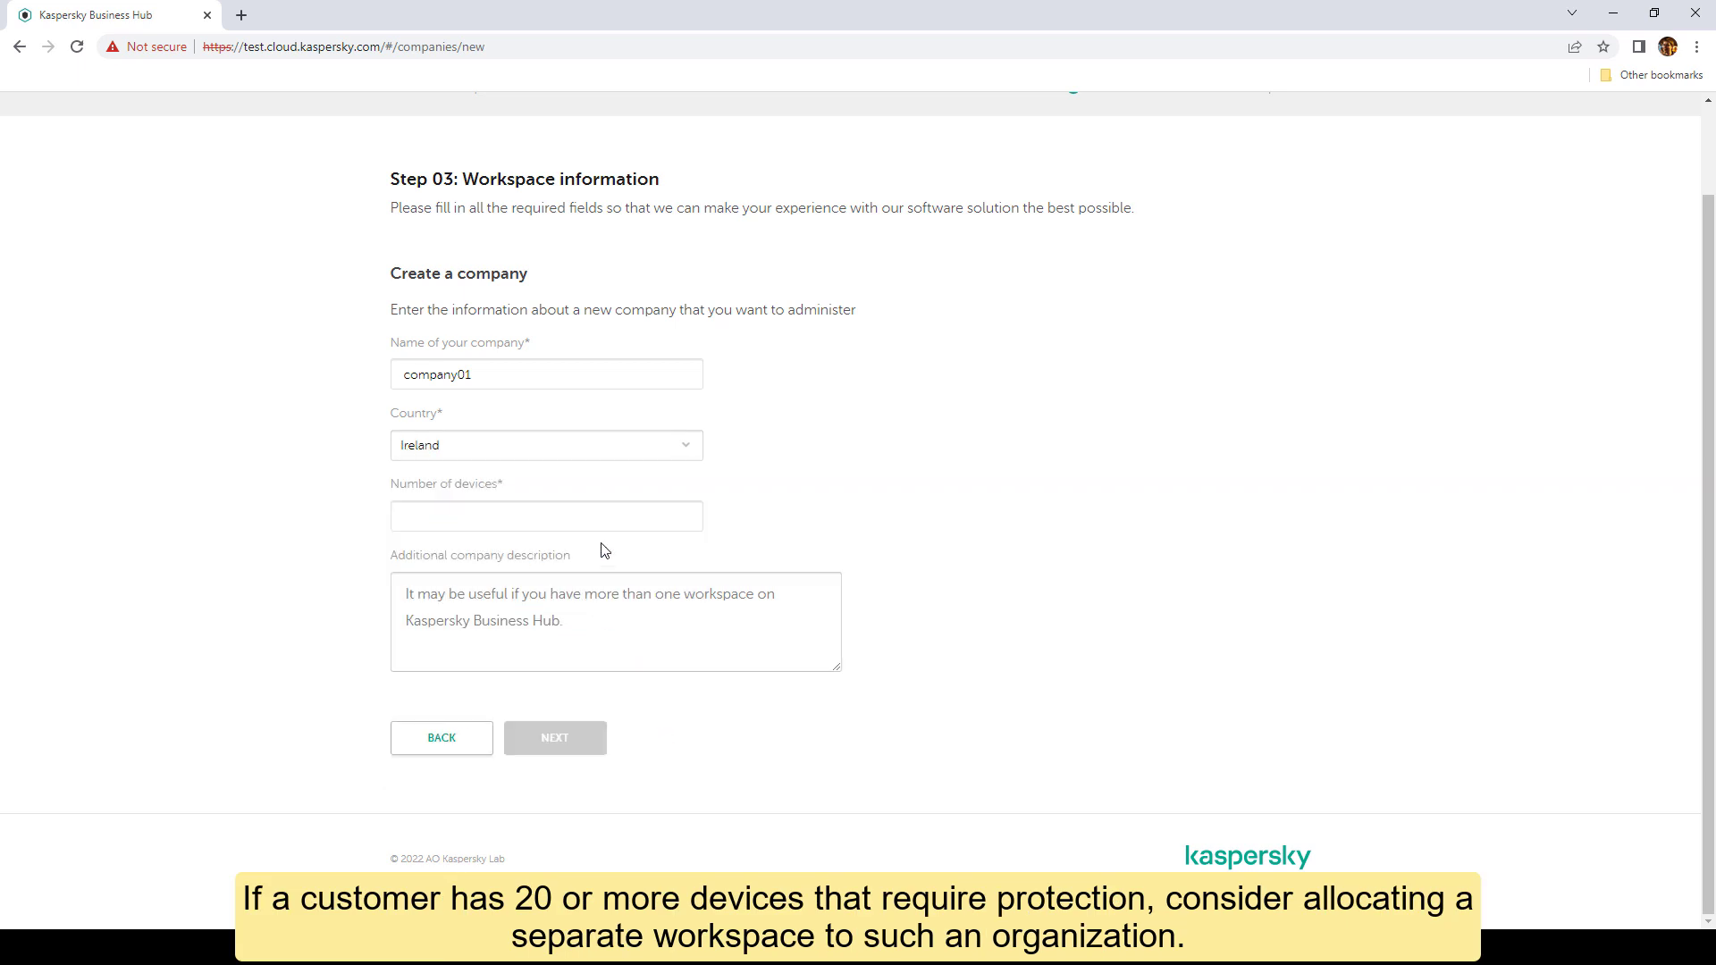
pyautogui.click(685, 524)
pyautogui.write('5')
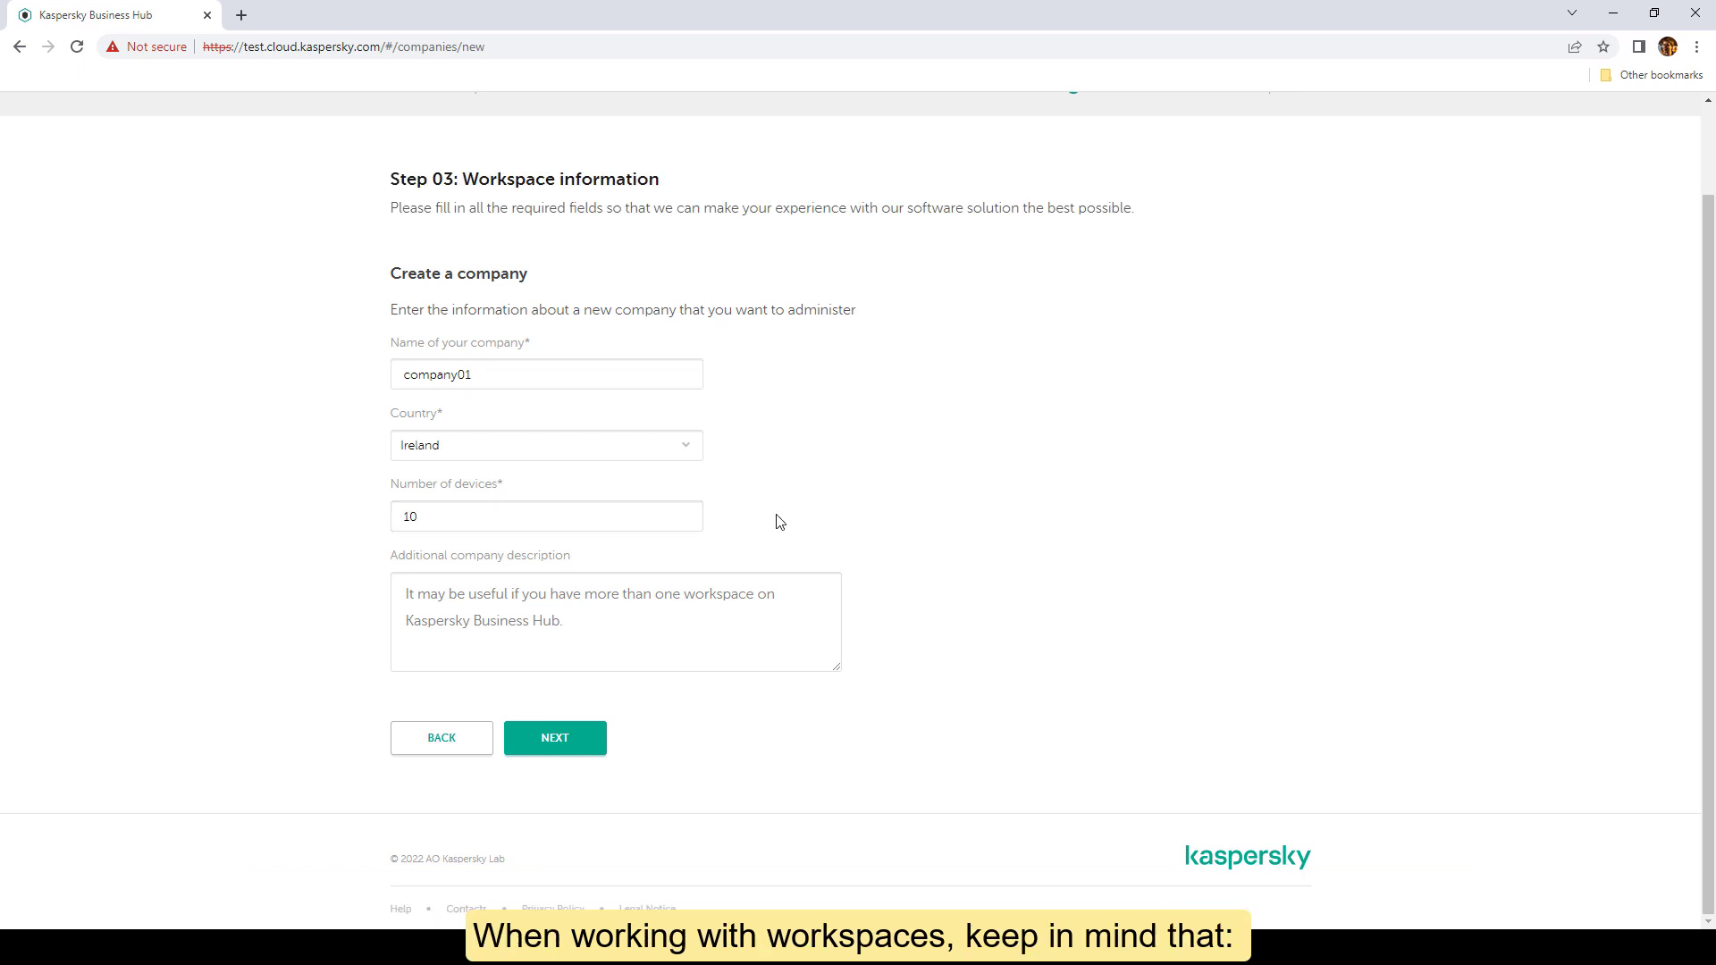
pyautogui.click(600, 626)
pyautogui.write('Customer company 01')
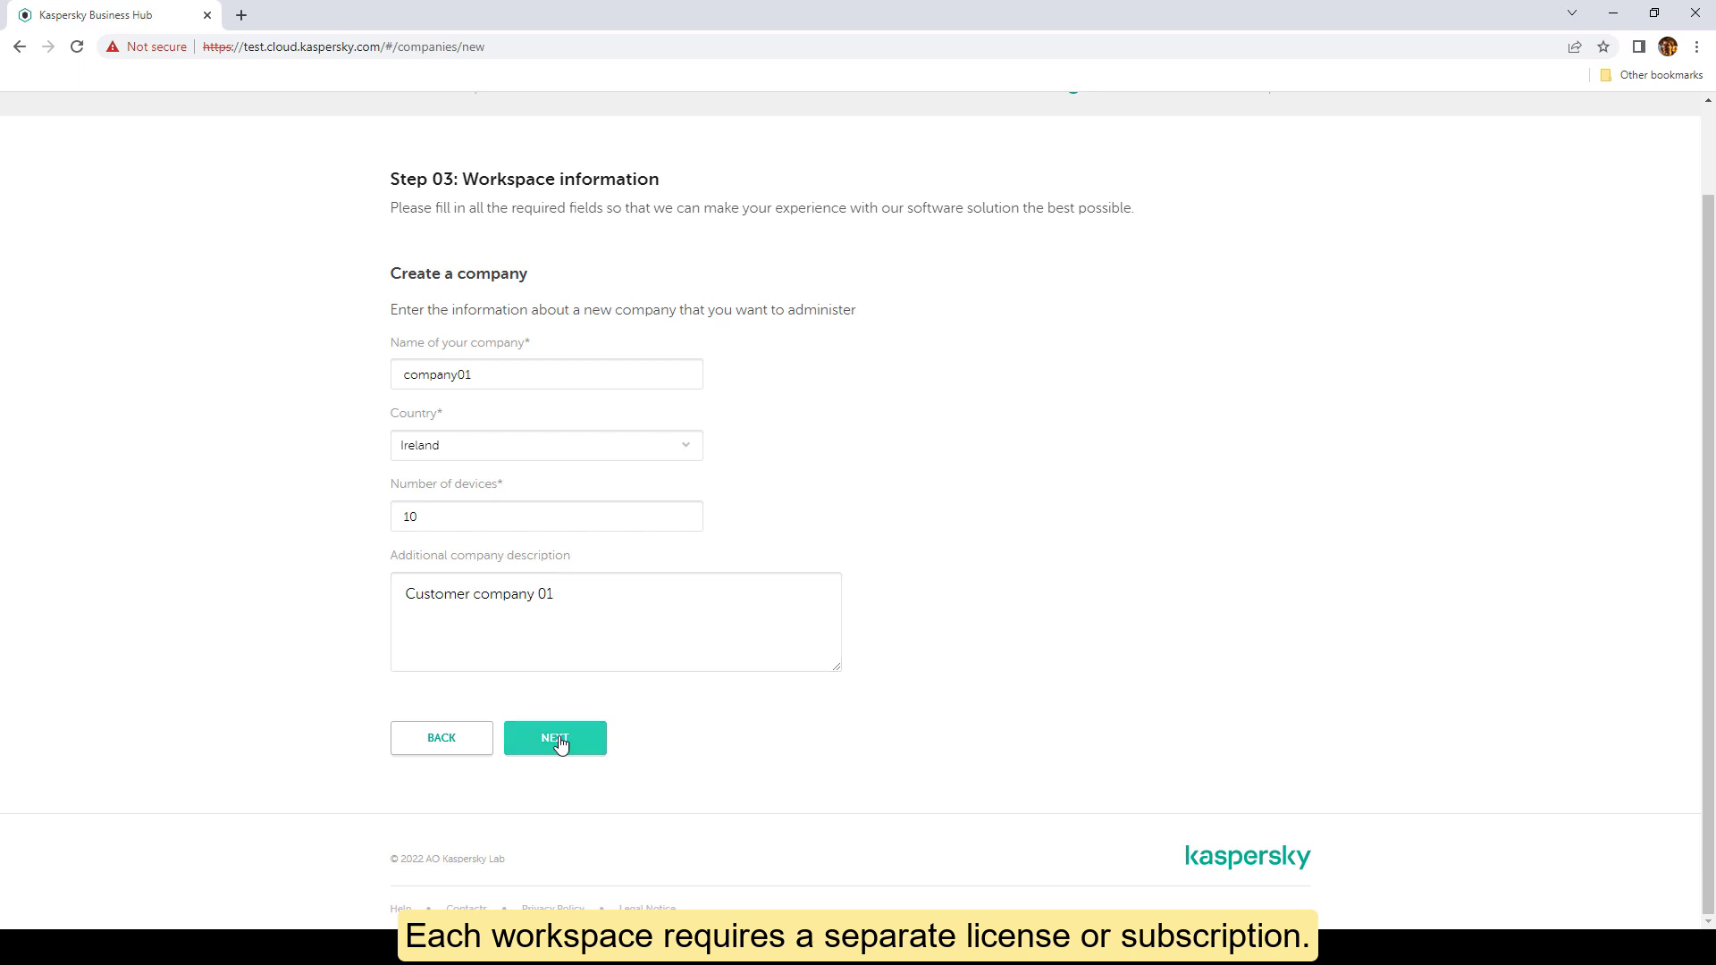
pyautogui.click(558, 739)
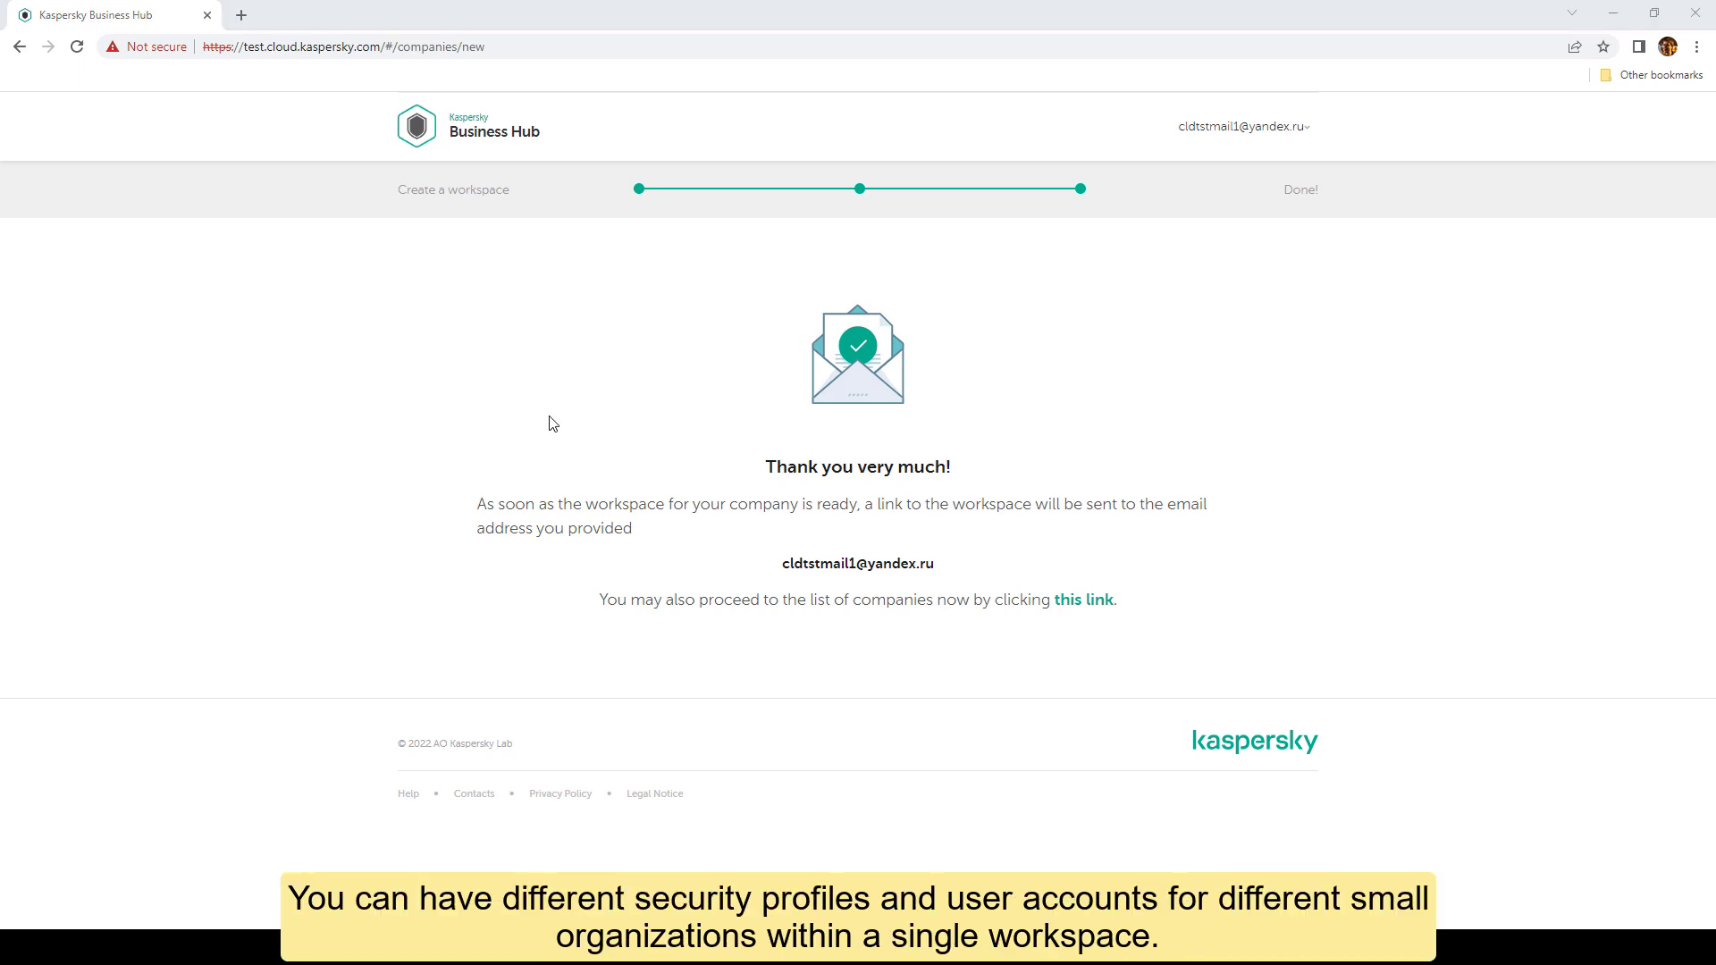
# Step: Open company01's Endpoint Security Cloud workspace from the Companies list
pyautogui.click(468, 143)
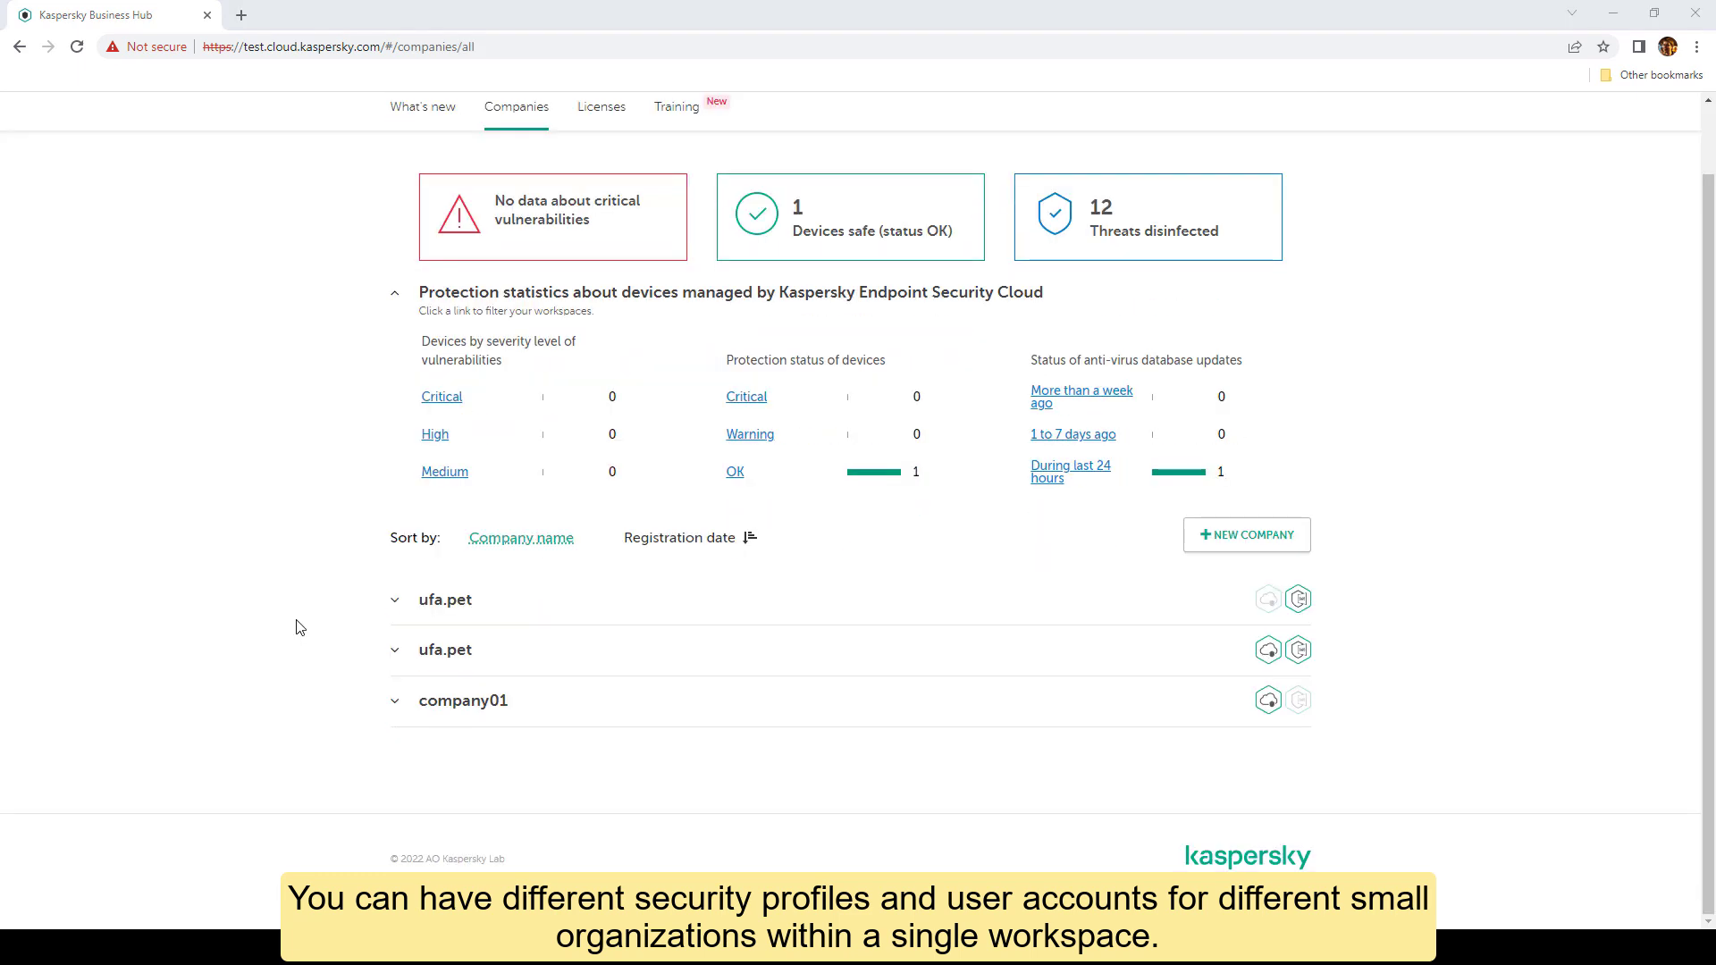
pyautogui.click(471, 704)
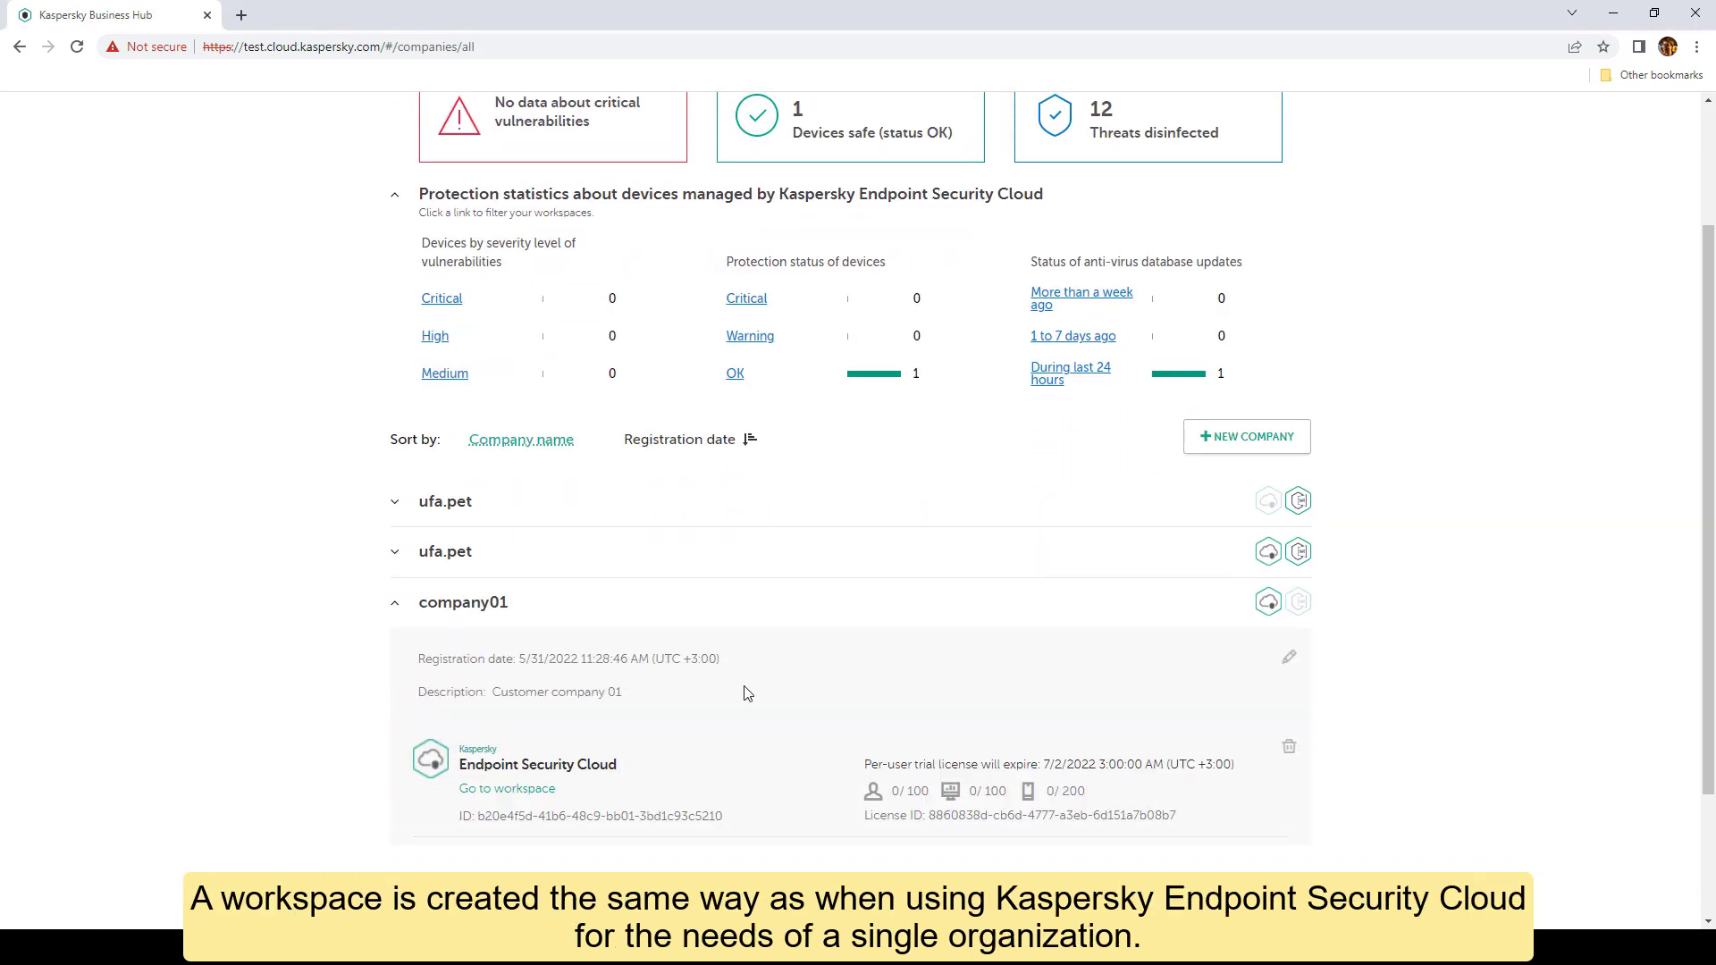
pyautogui.click(1260, 603)
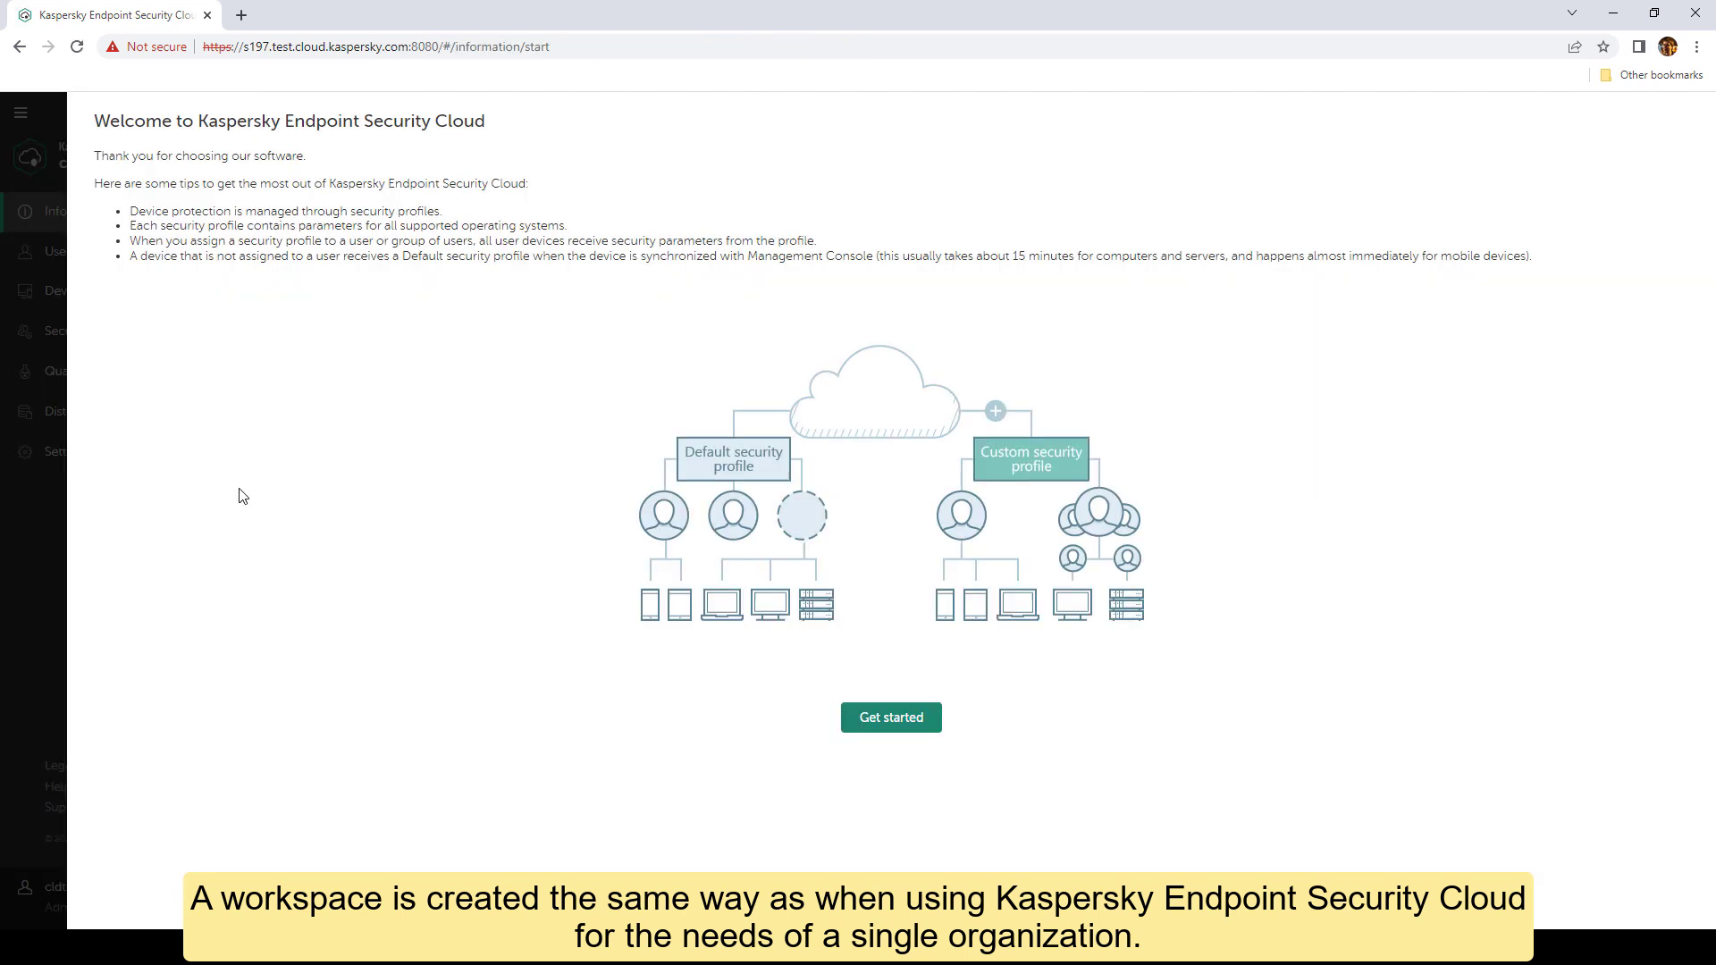
# Step: Start setup and accept the Windows and Mac license and privacy agreements
pyautogui.click(890, 720)
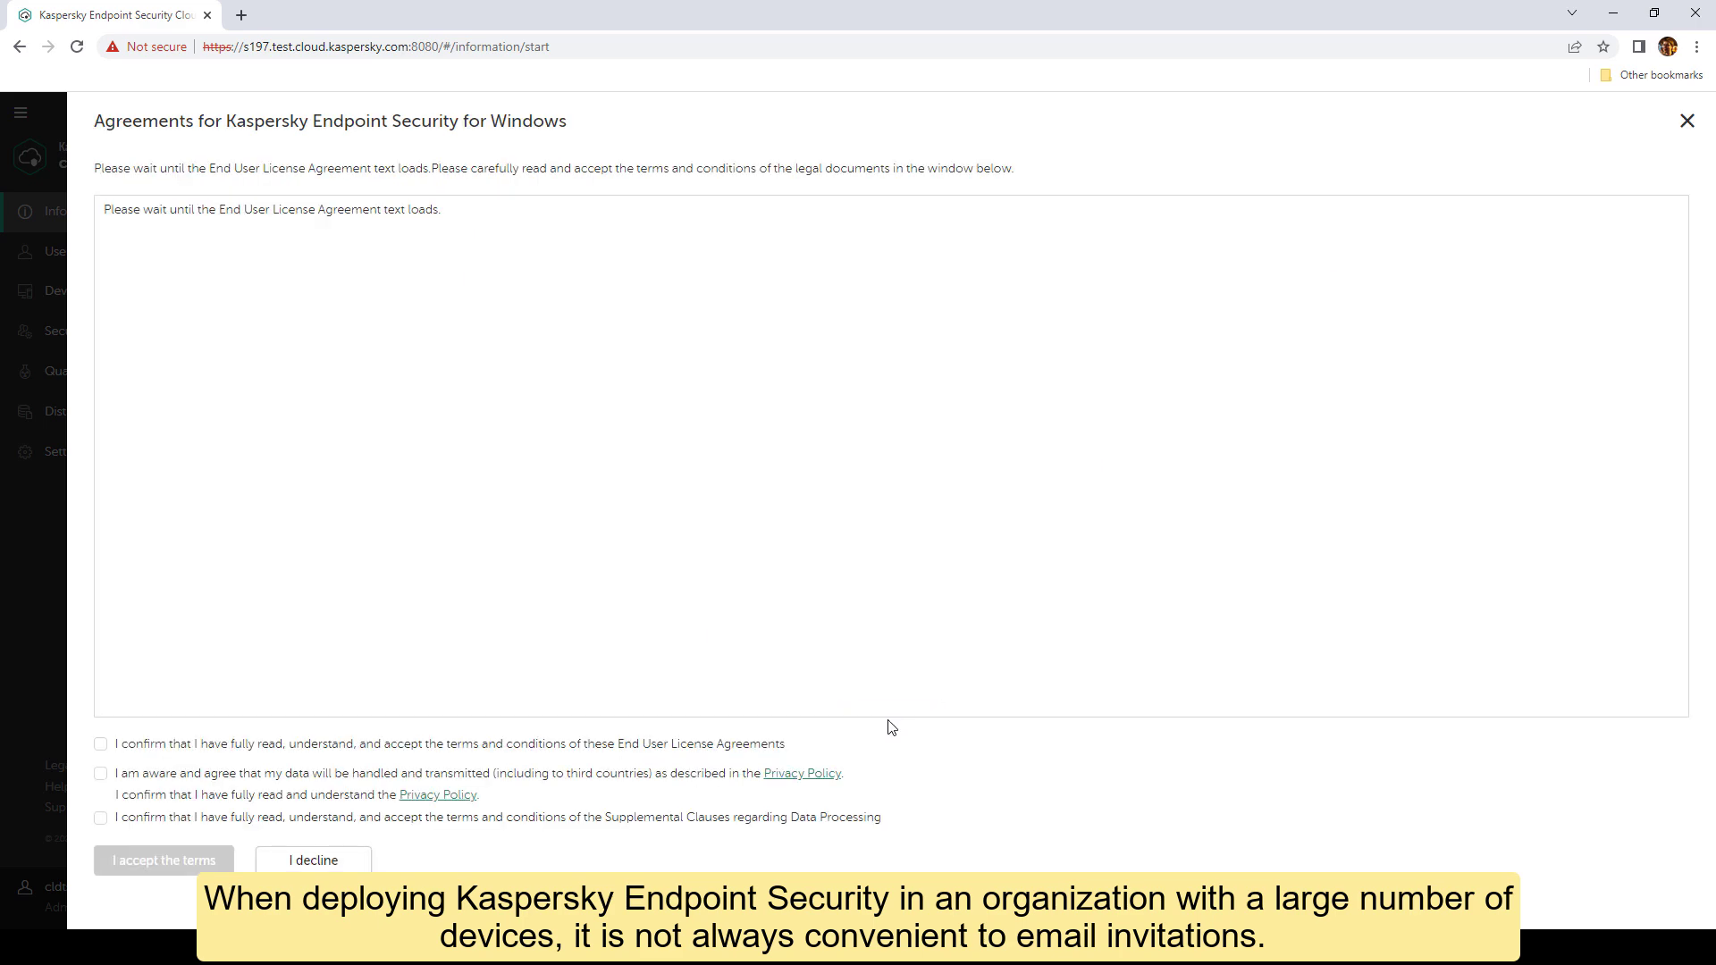
pyautogui.click(101, 746)
pyautogui.click(101, 774)
pyautogui.click(101, 818)
pyautogui.click(211, 861)
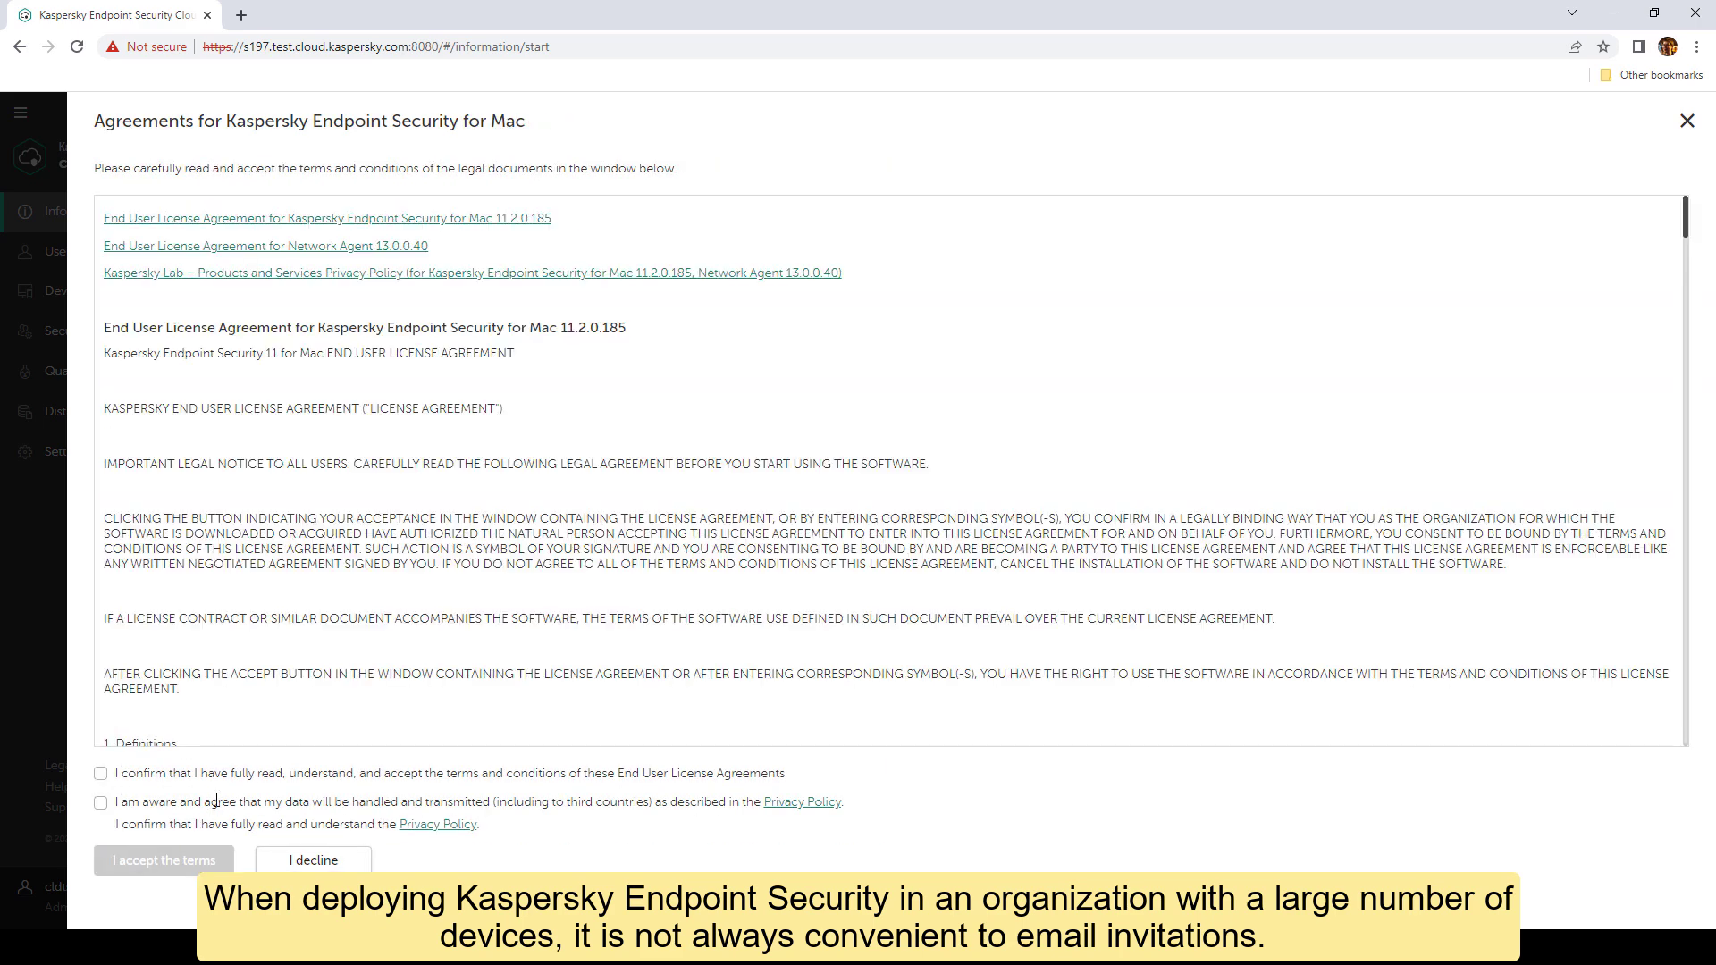
pyautogui.click(101, 773)
pyautogui.click(101, 803)
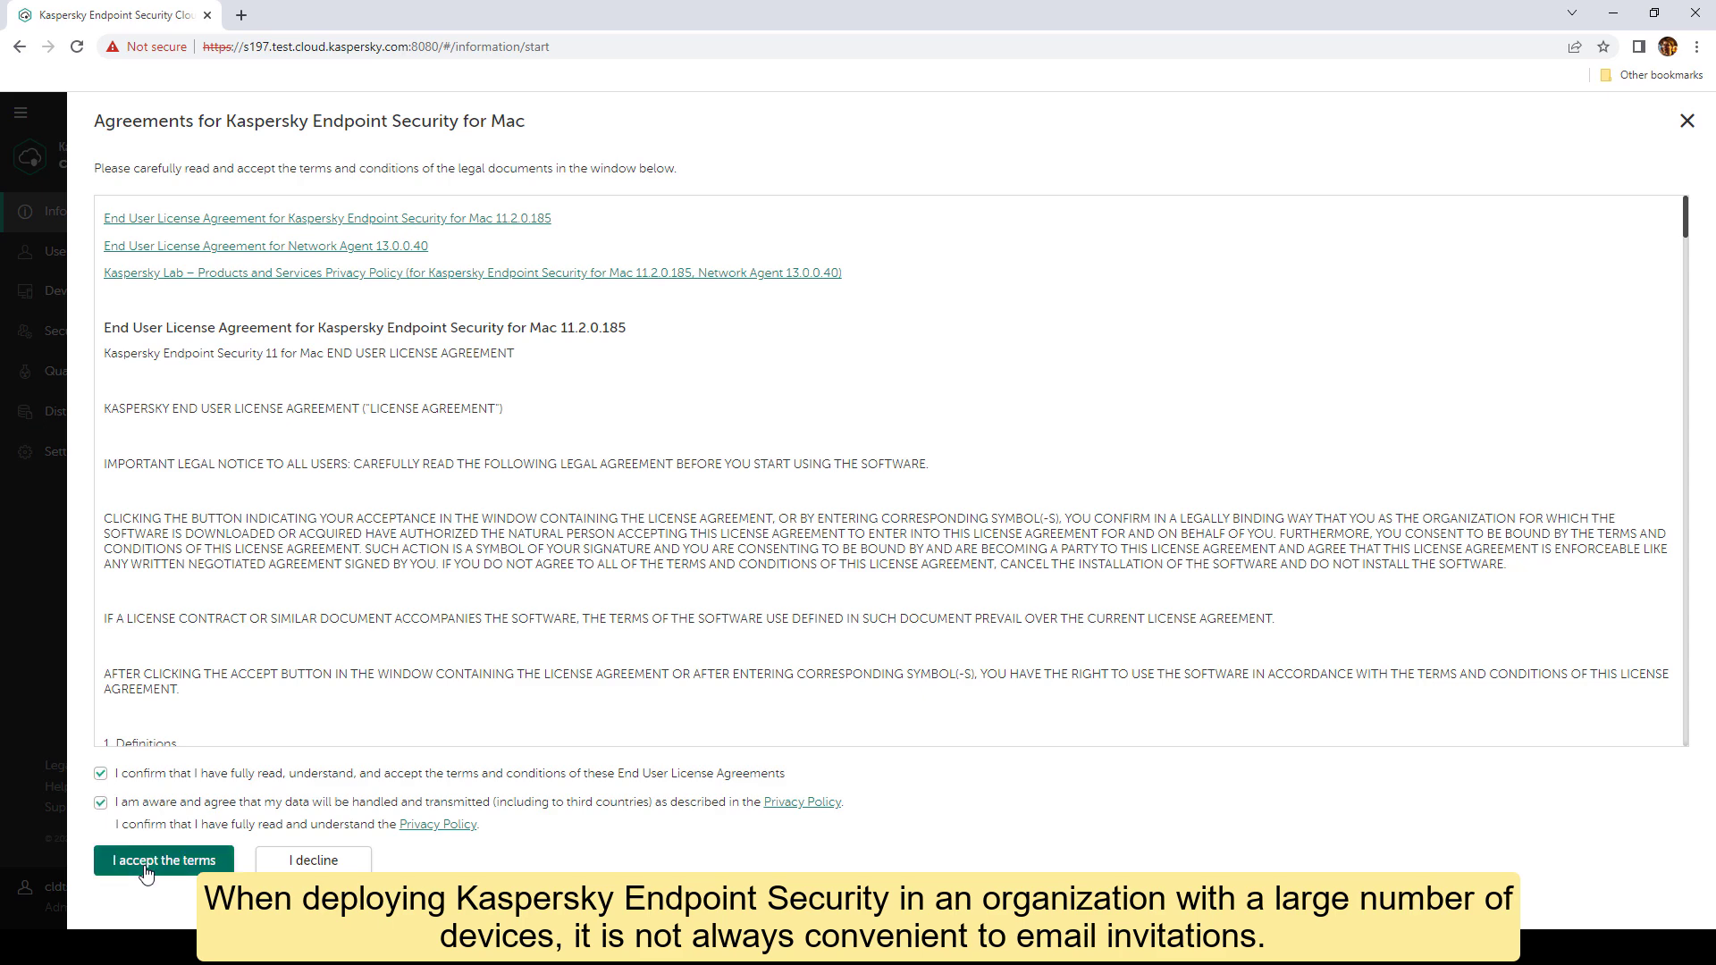
pyautogui.click(170, 861)
# Step: Skip proxy settings, accept the KSN and Data Discovery terms, and confirm the default features
pyautogui.click(177, 303)
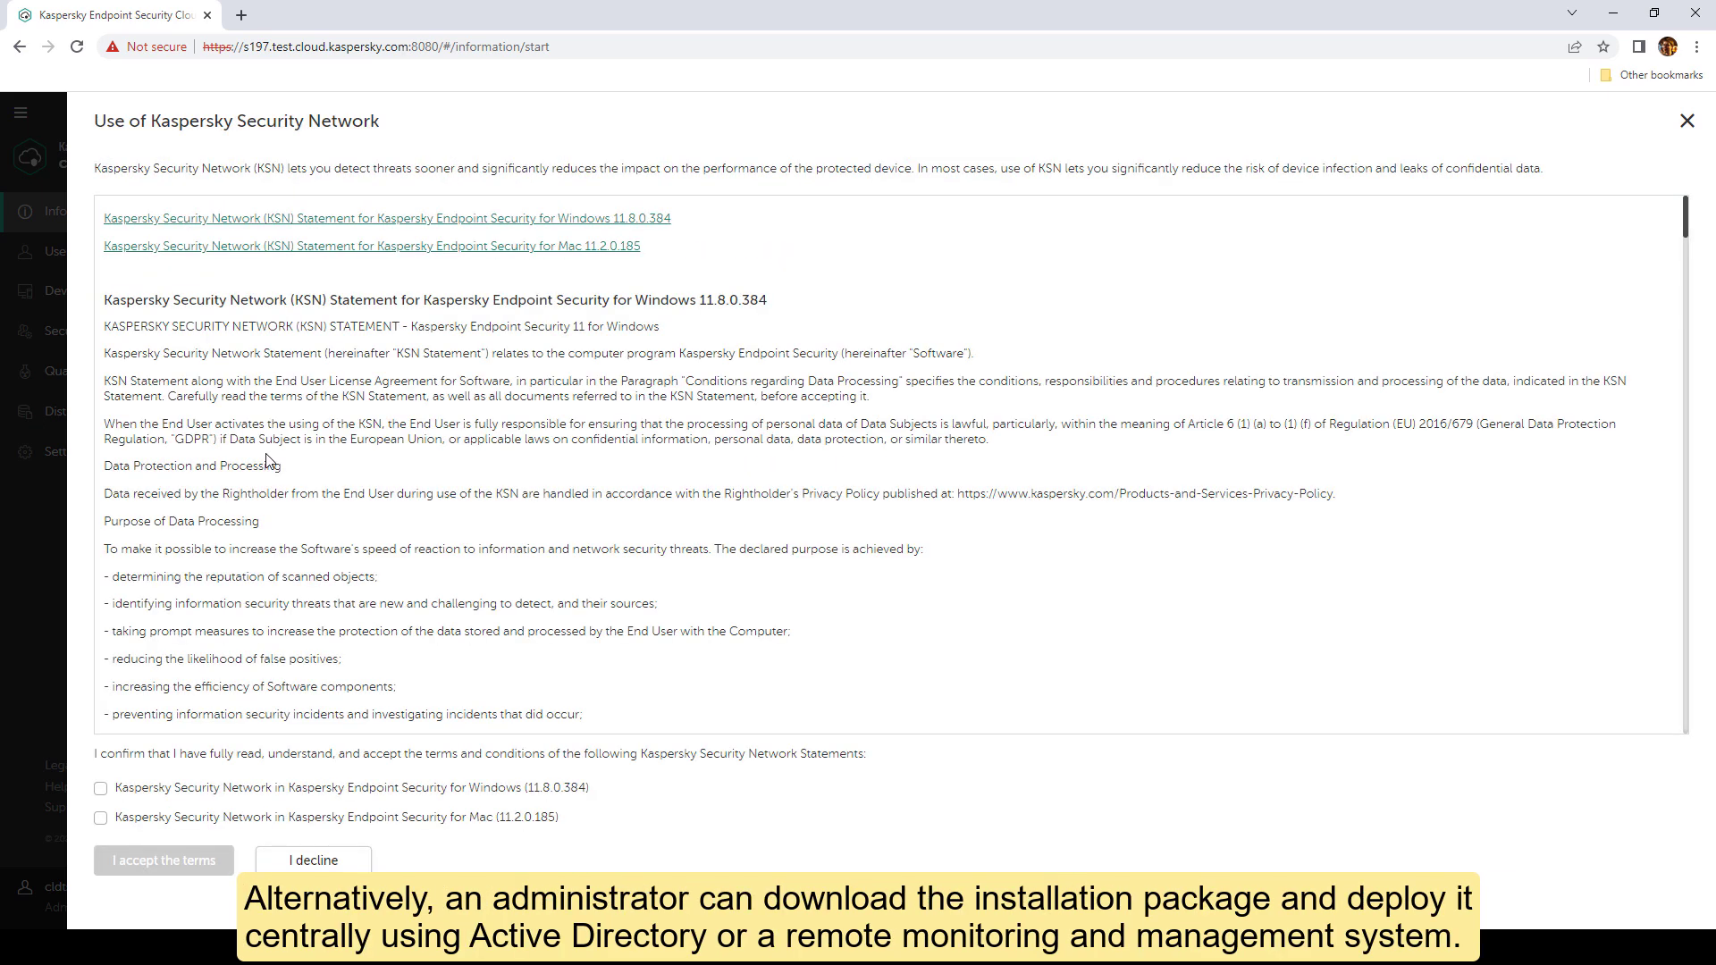
pyautogui.click(101, 788)
pyautogui.click(101, 818)
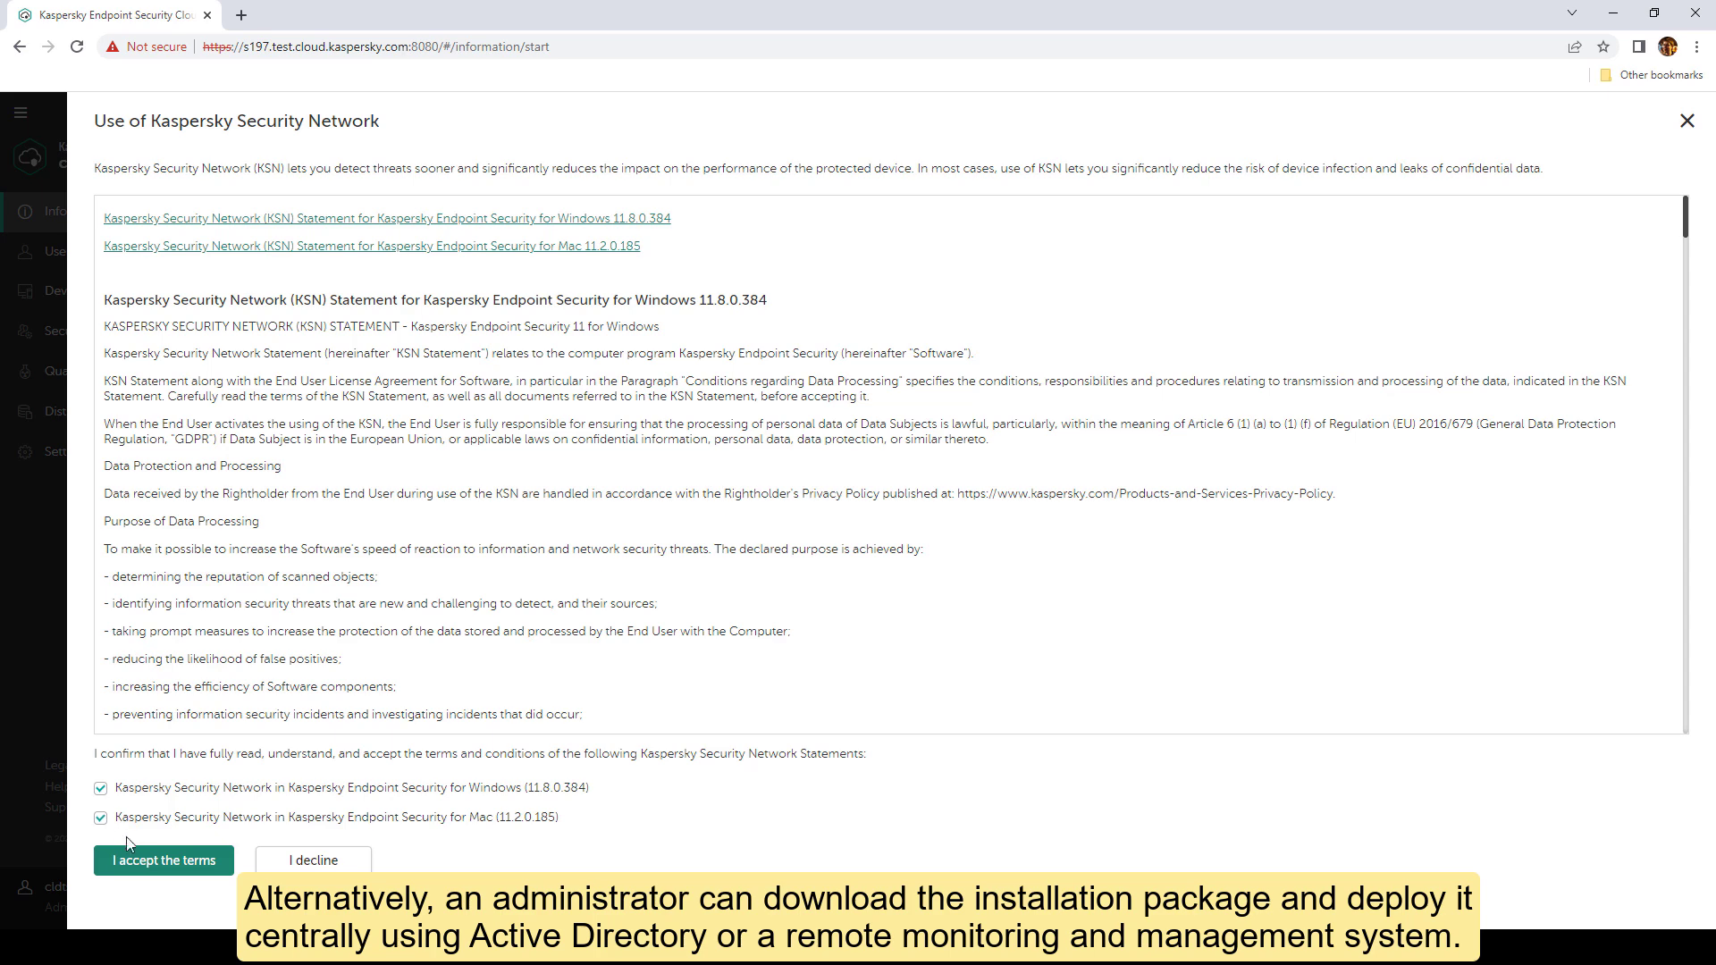
pyautogui.click(150, 862)
pyautogui.click(103, 818)
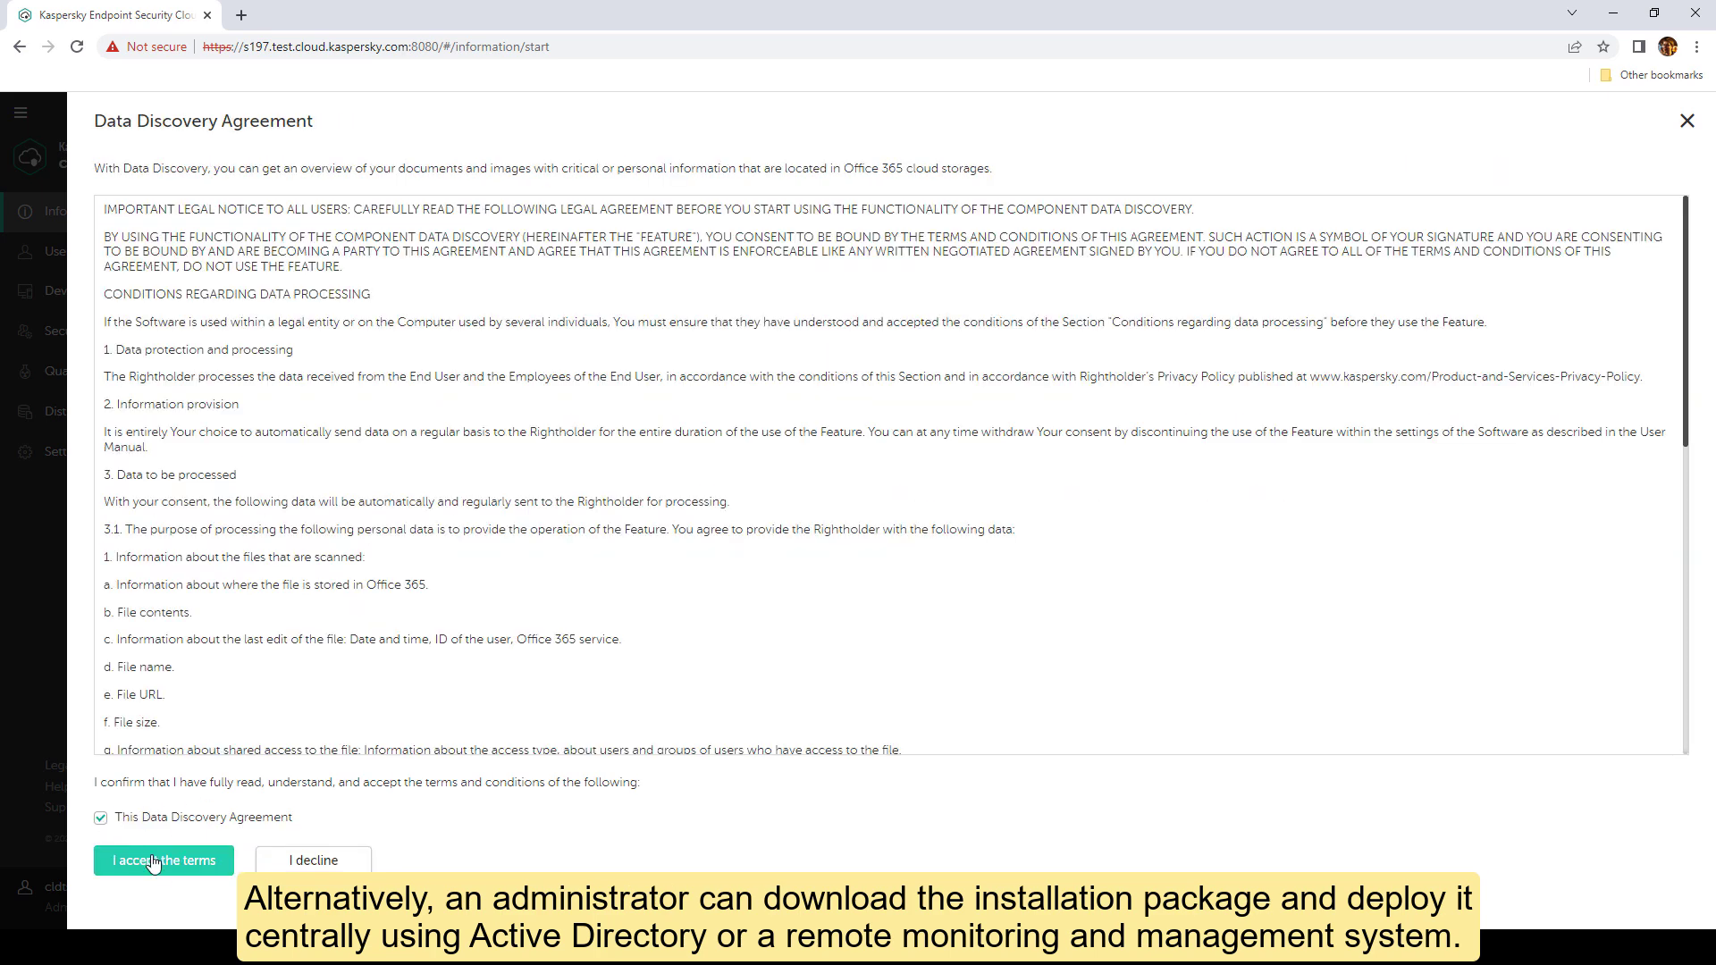
pyautogui.click(134, 860)
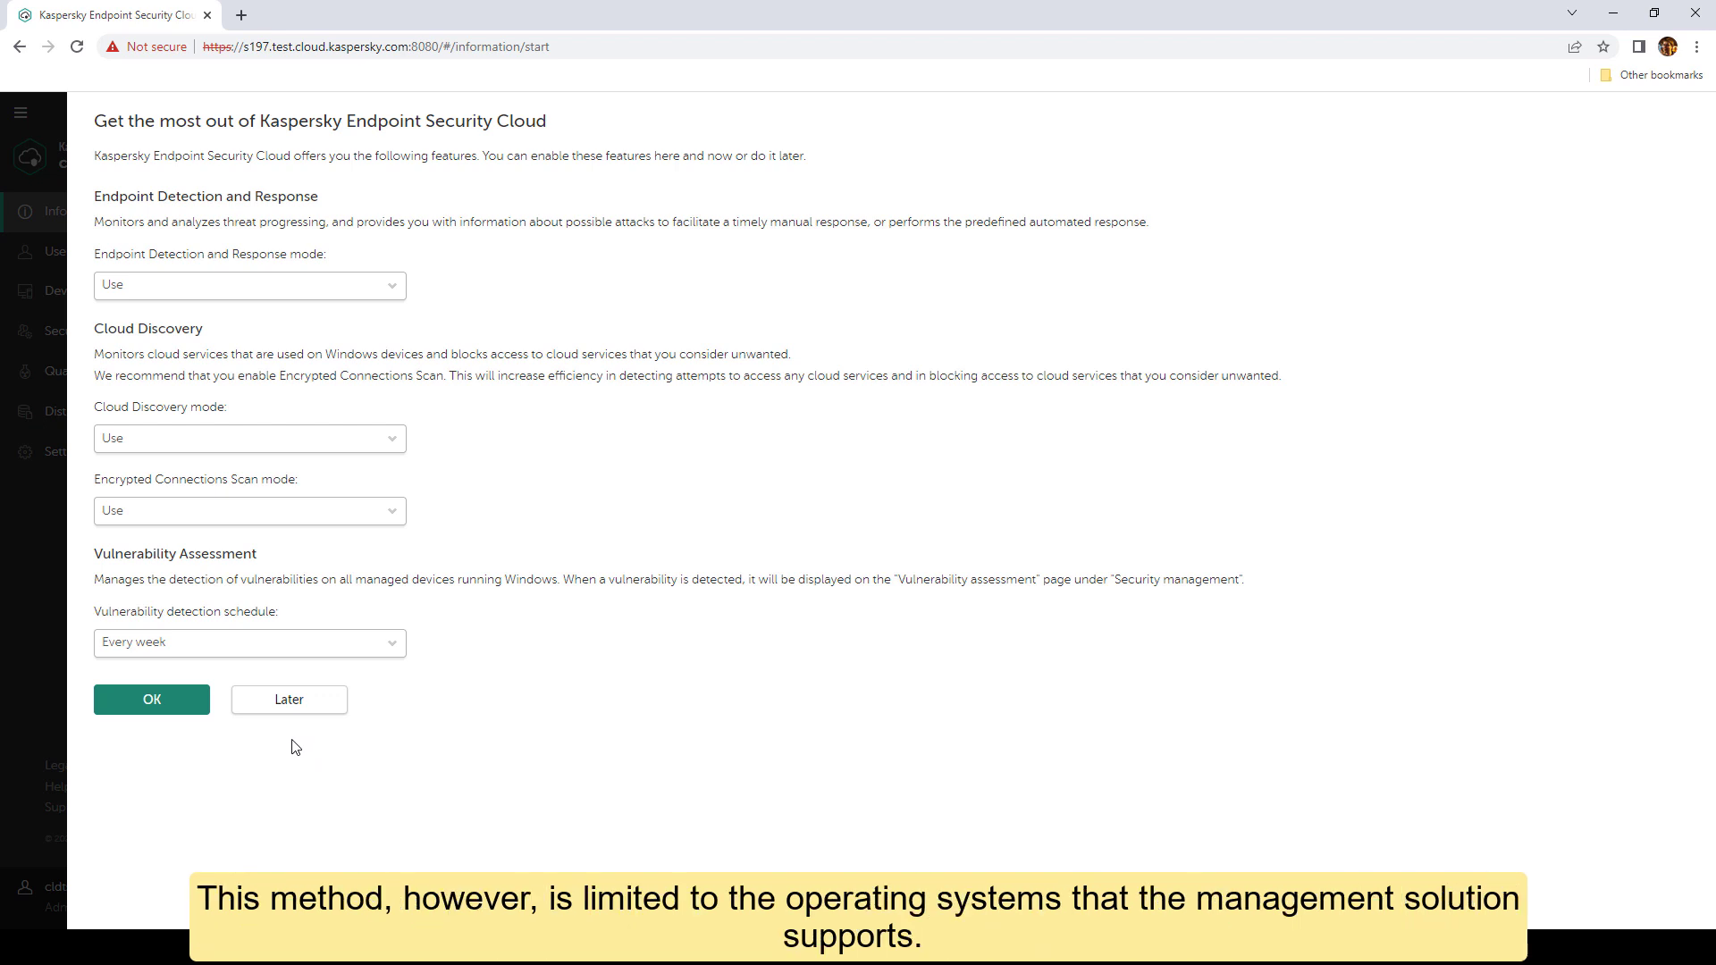
pyautogui.click(177, 707)
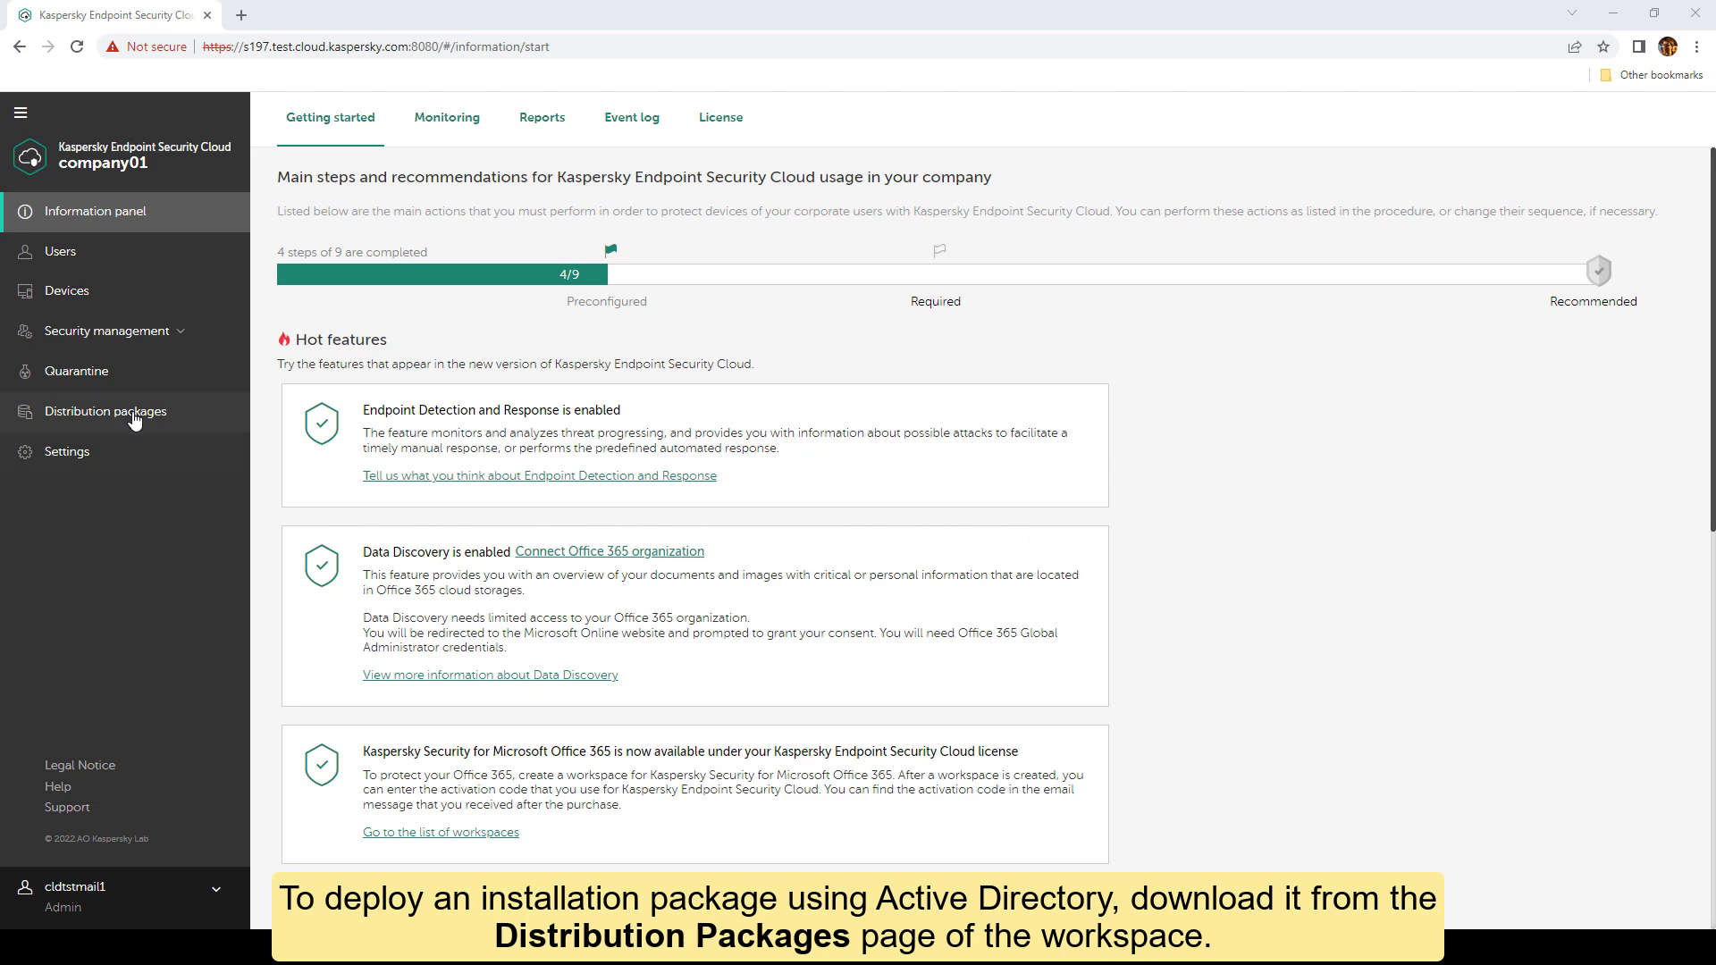
# Step: Save the Windows 11.8.0 installation package from Distribution packages to Downloads
pyautogui.click(136, 415)
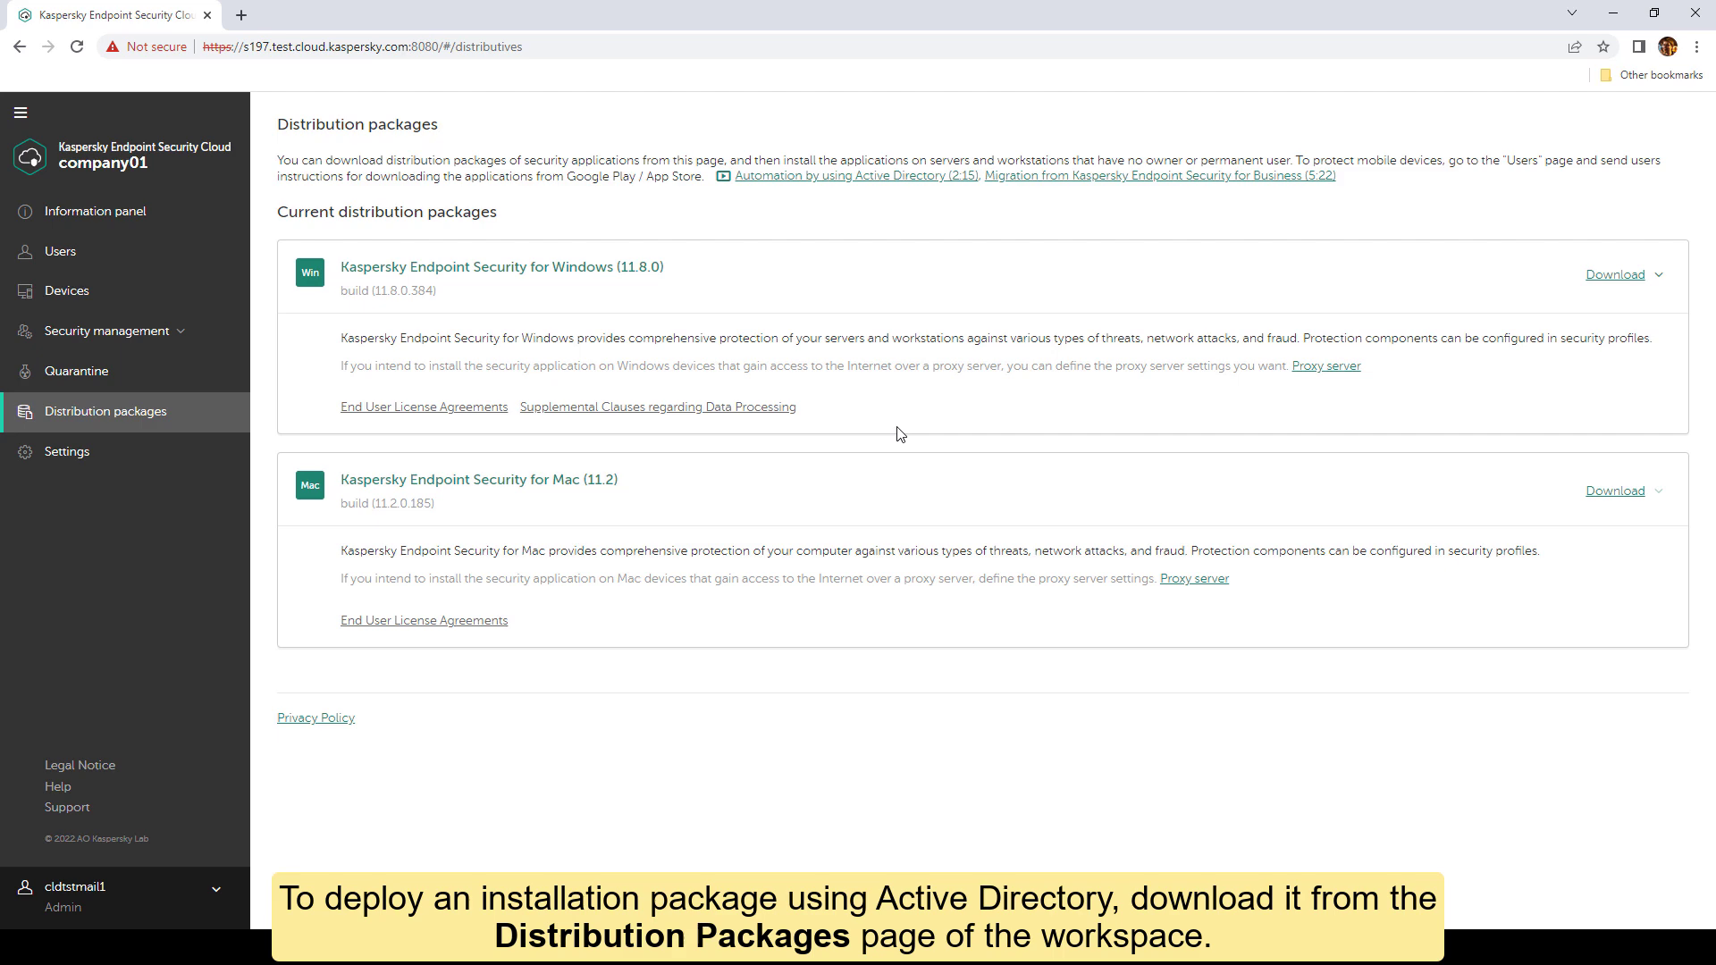
pyautogui.click(1618, 275)
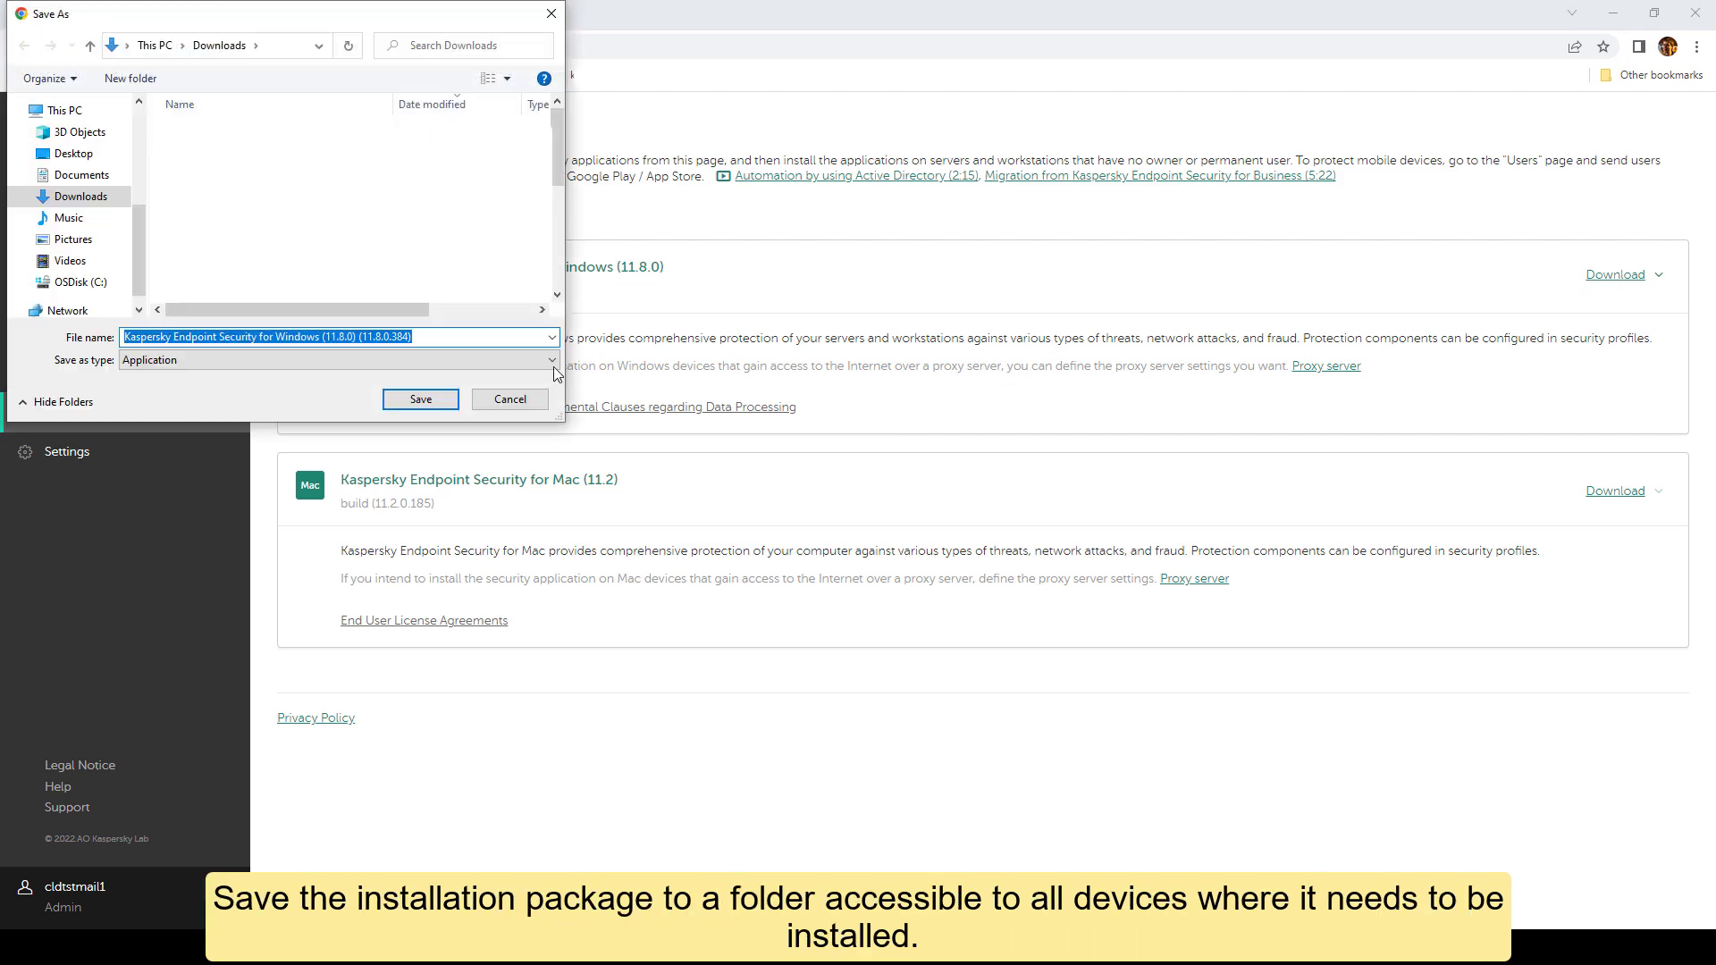
pyautogui.click(420, 400)
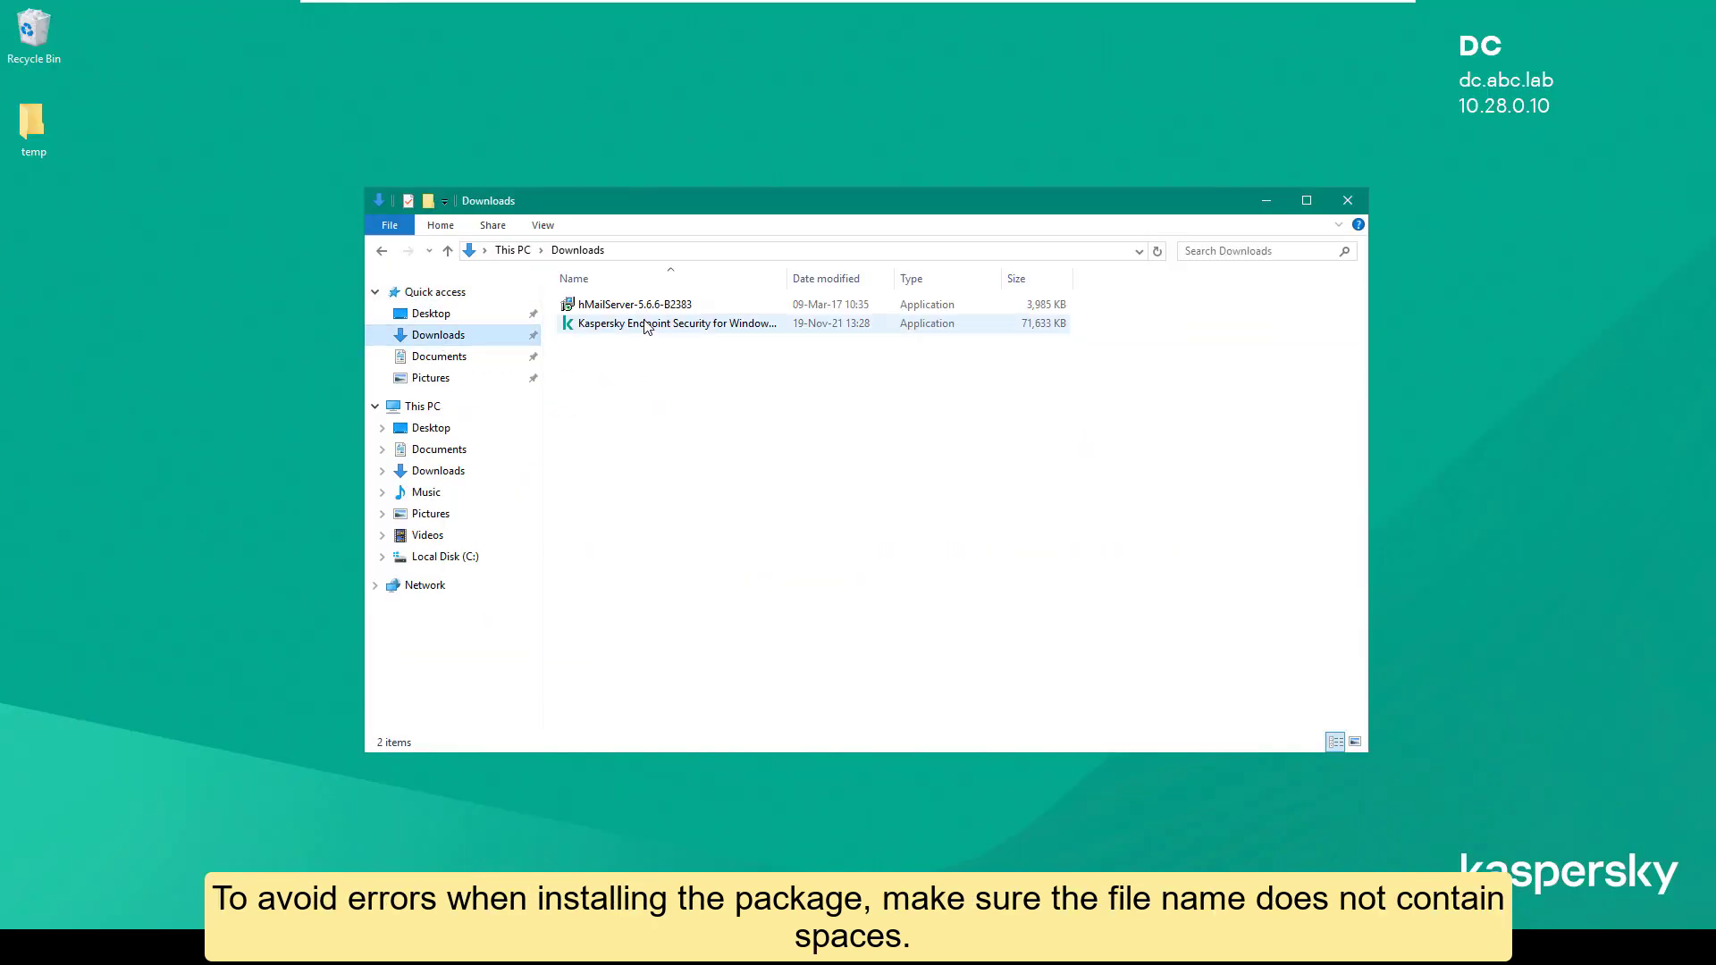
# Step: Rename the Kaspersky installer, replacing each space in its file name with an underscore
pyautogui.rightClick(644, 321)
pyautogui.click(693, 618)
pyautogui.hotkey('ctrl', 'Left')
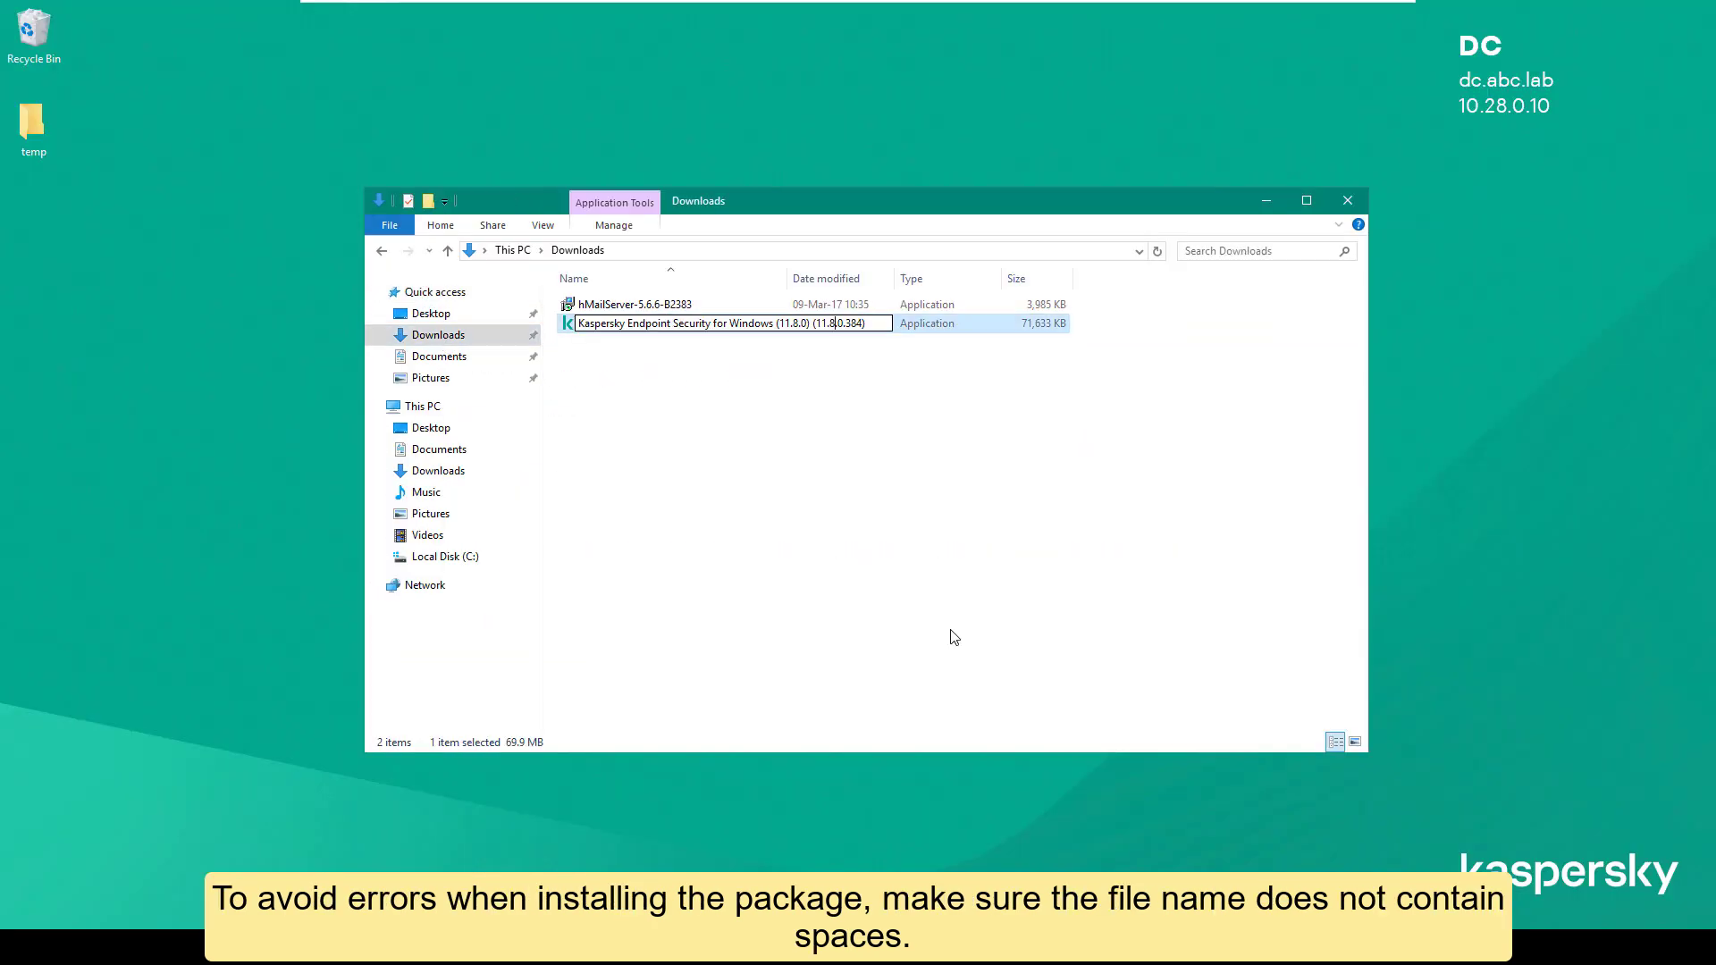
pyautogui.press('BackSpace')
pyautogui.write('_')
pyautogui.press('BackSpace')
pyautogui.write('_')
pyautogui.hotkey('ctrl', 'Left')
pyautogui.press('BackSpace')
pyautogui.write('_')
pyautogui.hotkey('ctrl', 'Left')
pyautogui.press('BackSpace')
pyautogui.write('_')
pyautogui.hotkey('ctrl', 'Left')
pyautogui.press('BackSpace')
pyautogui.write('_')
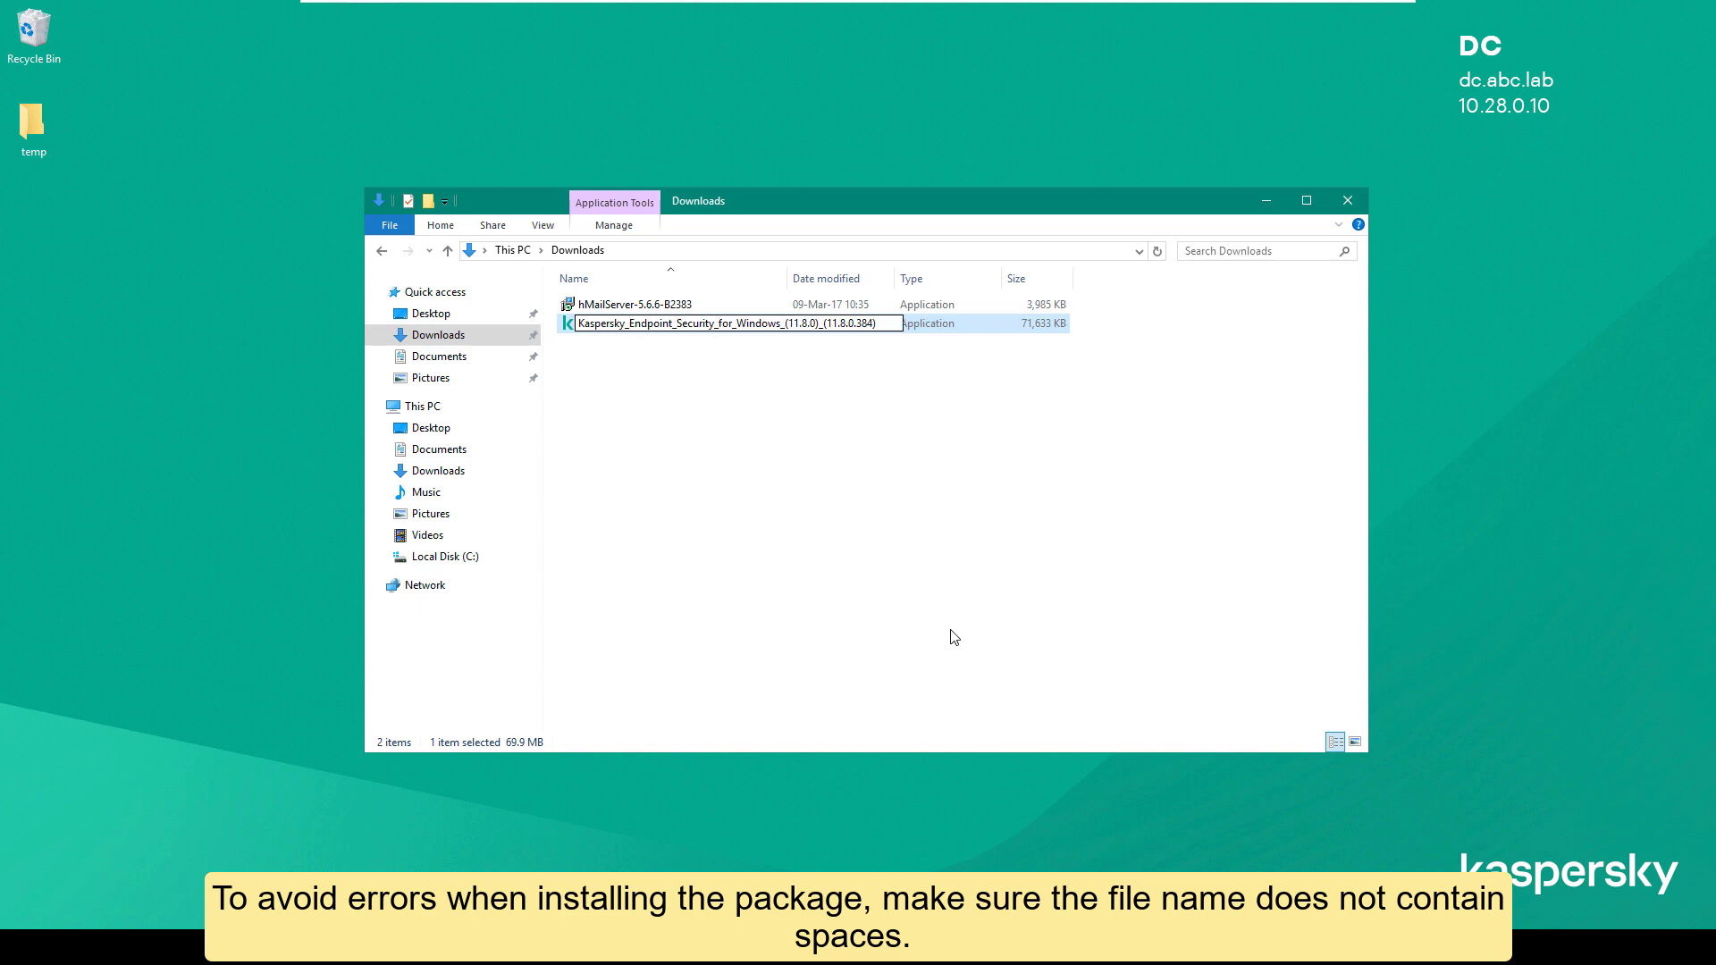
# Step: Create a new empty text document named kl_deploy in the distr folder
pyautogui.rightClick(720, 413)
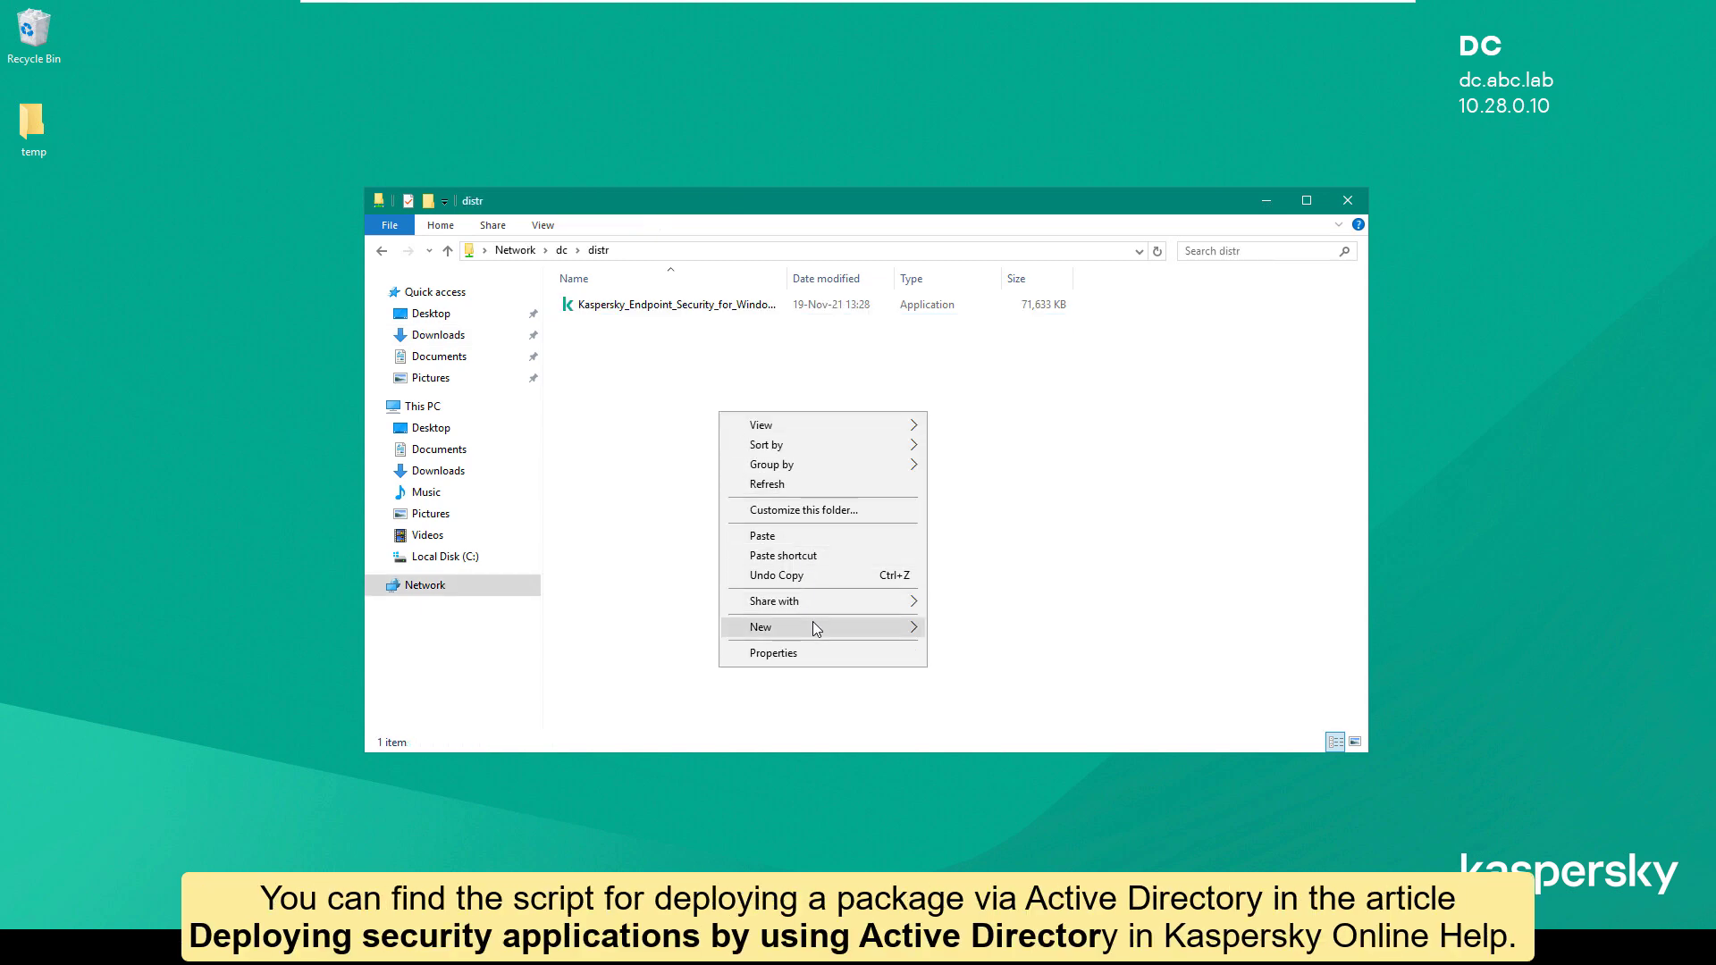
pyautogui.moveTo(816, 628)
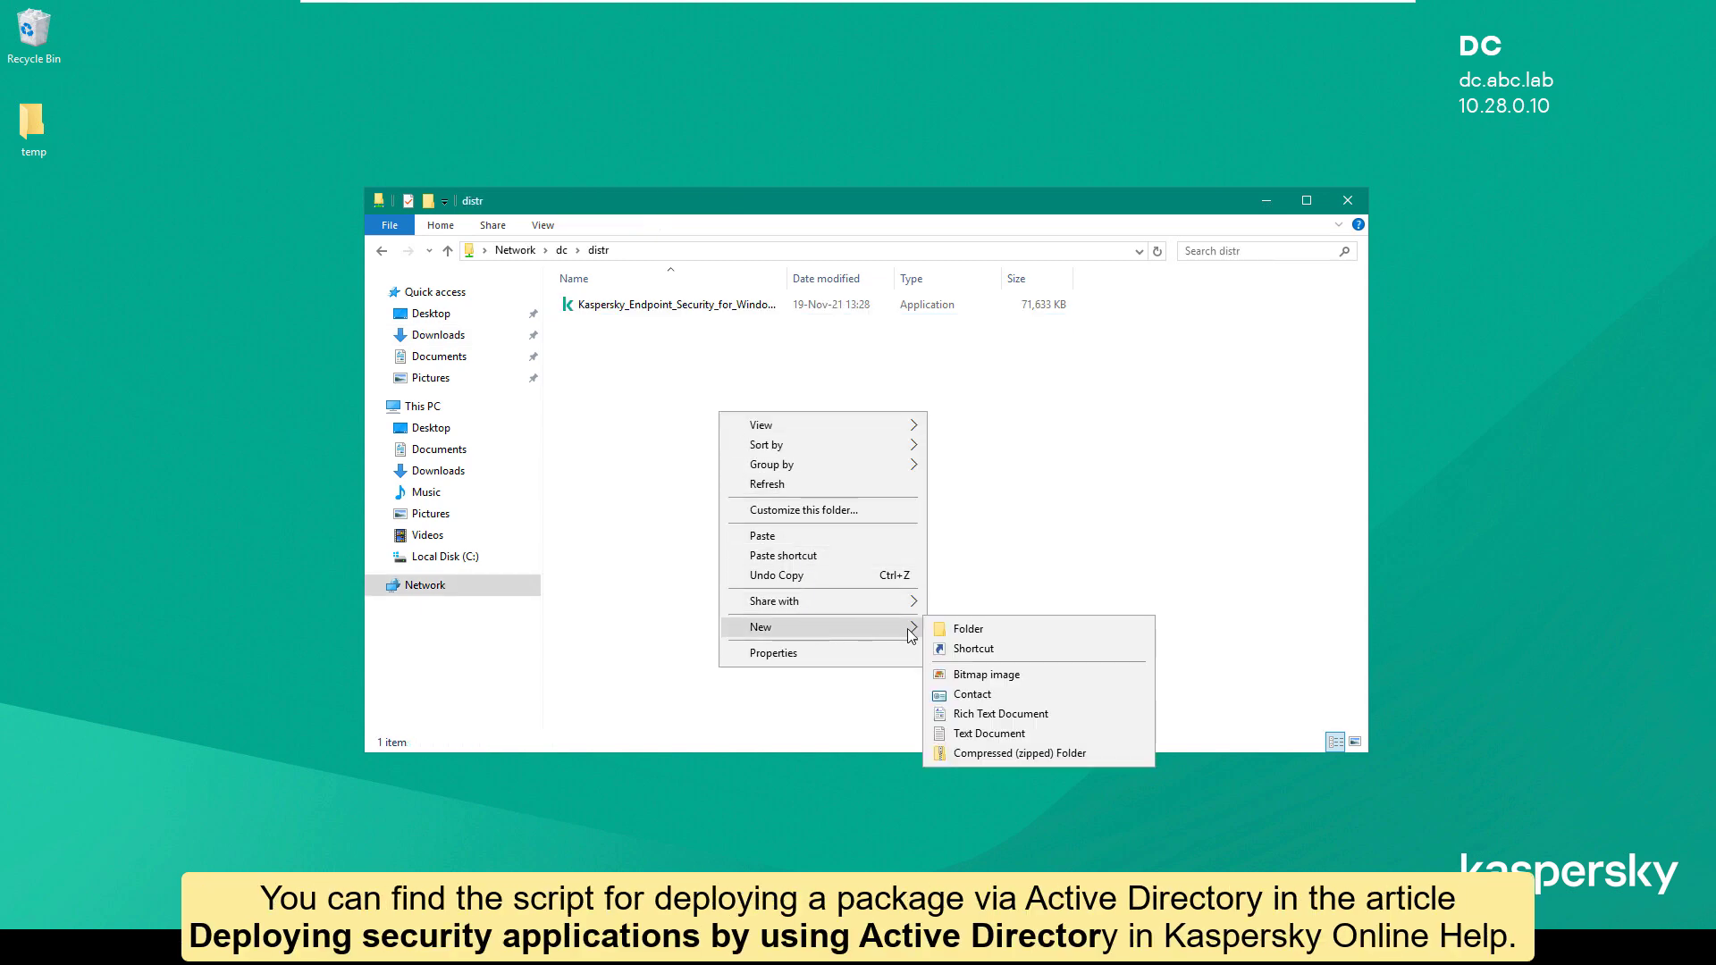
pyautogui.click(996, 721)
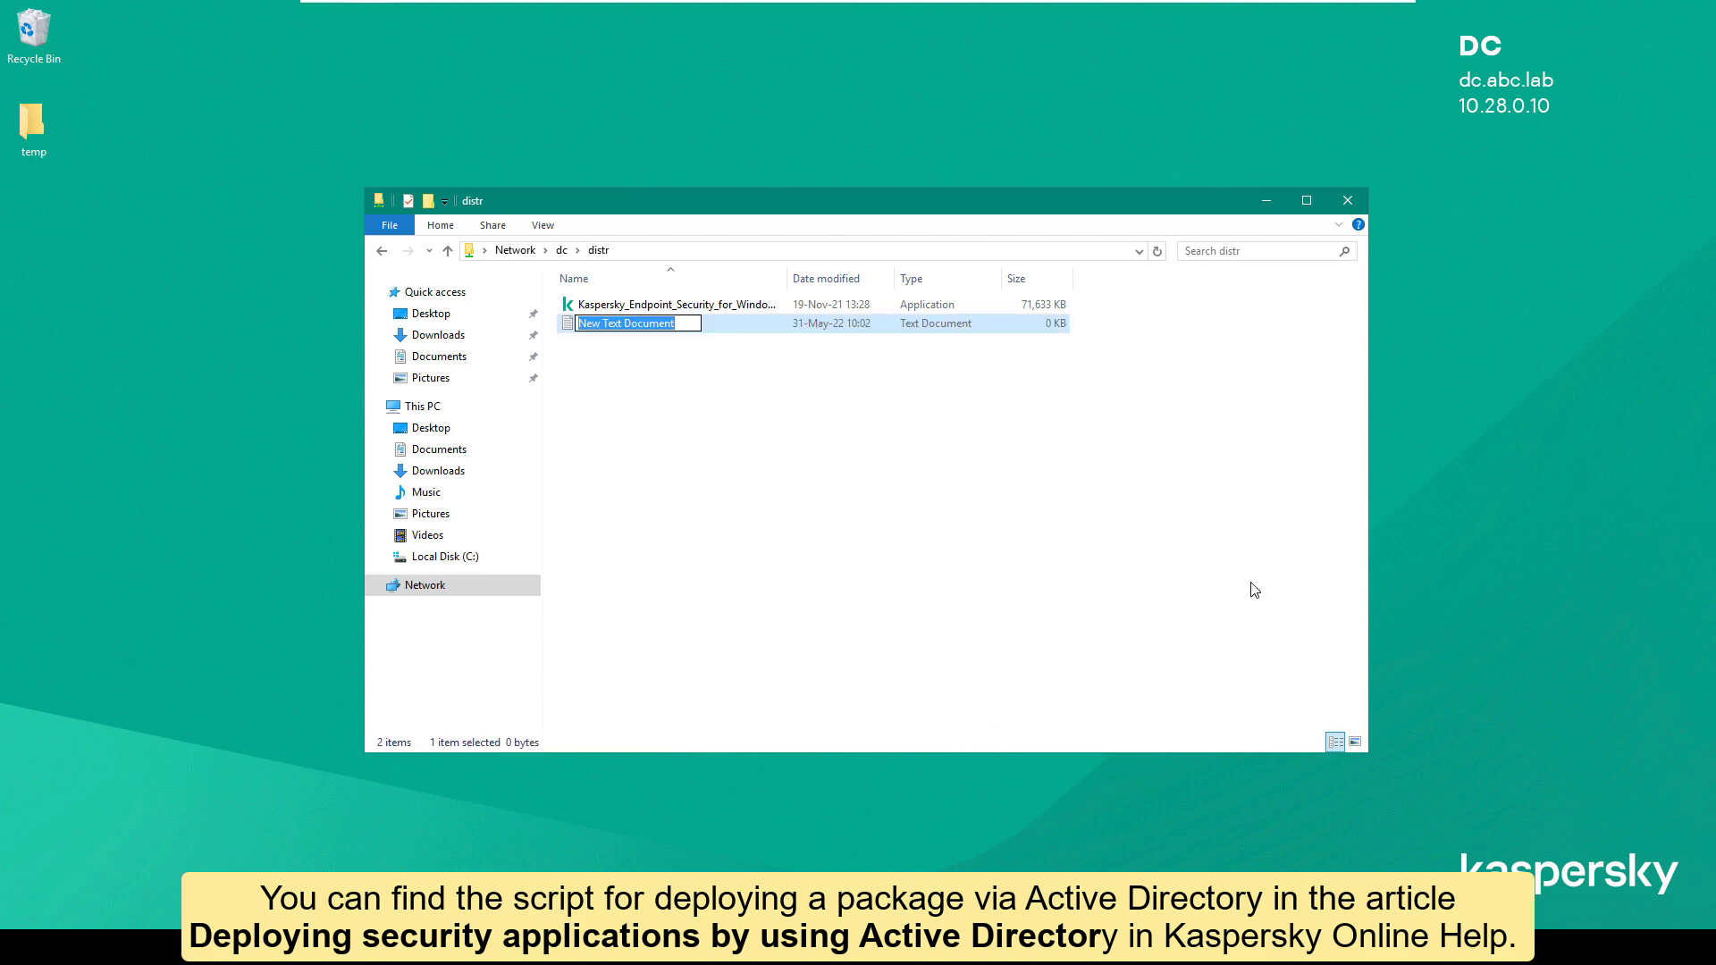
pyautogui.write('kl')
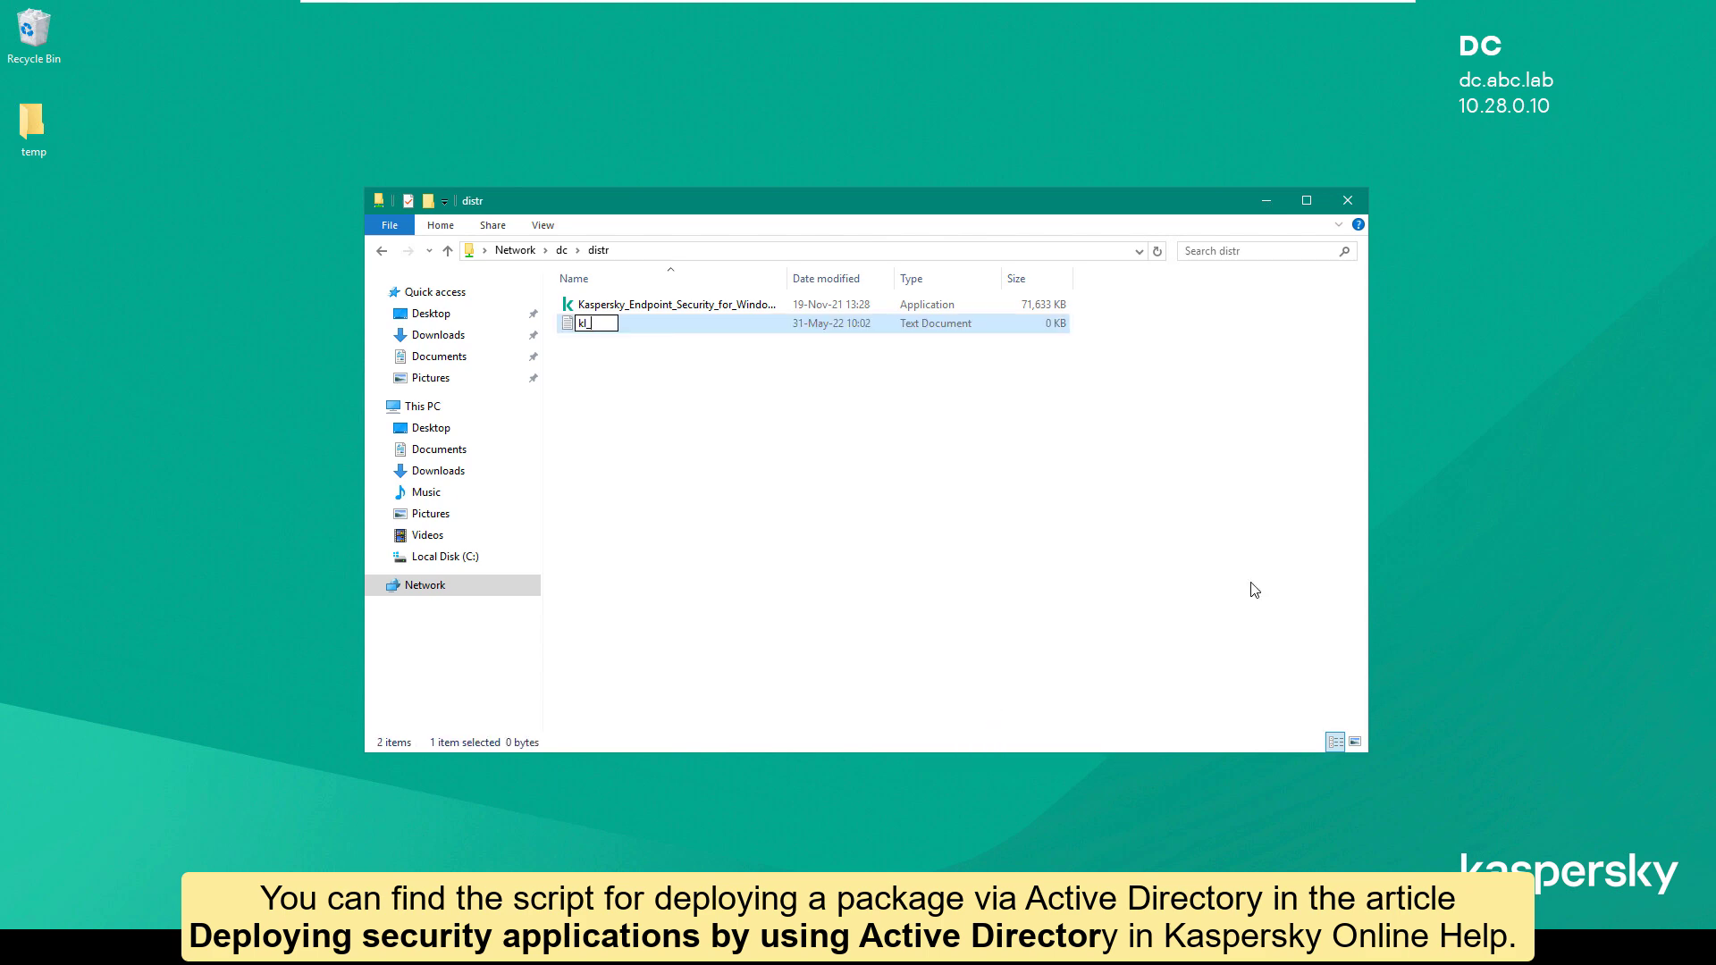
pyautogui.write('_deploy')
pyautogui.press('Return')
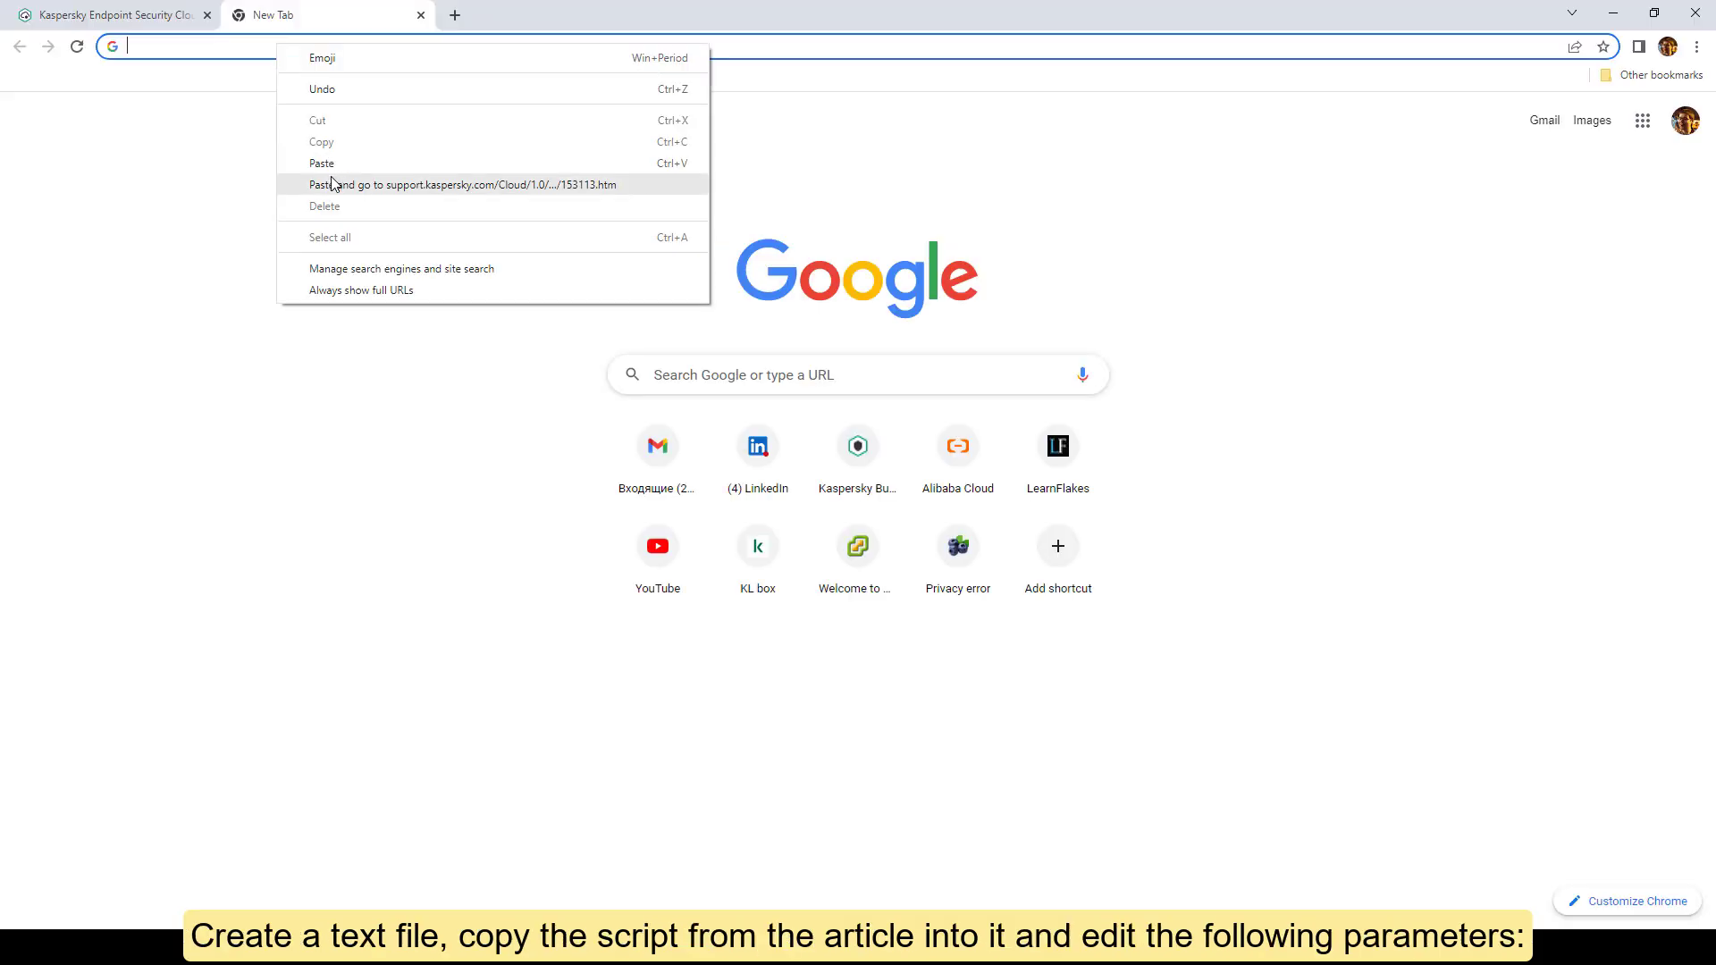
# Step: Copy the deployment script from the Kaspersky help article into kl_deploy
pyautogui.click(334, 183)
pyautogui.scroll(-3, 567, 412)
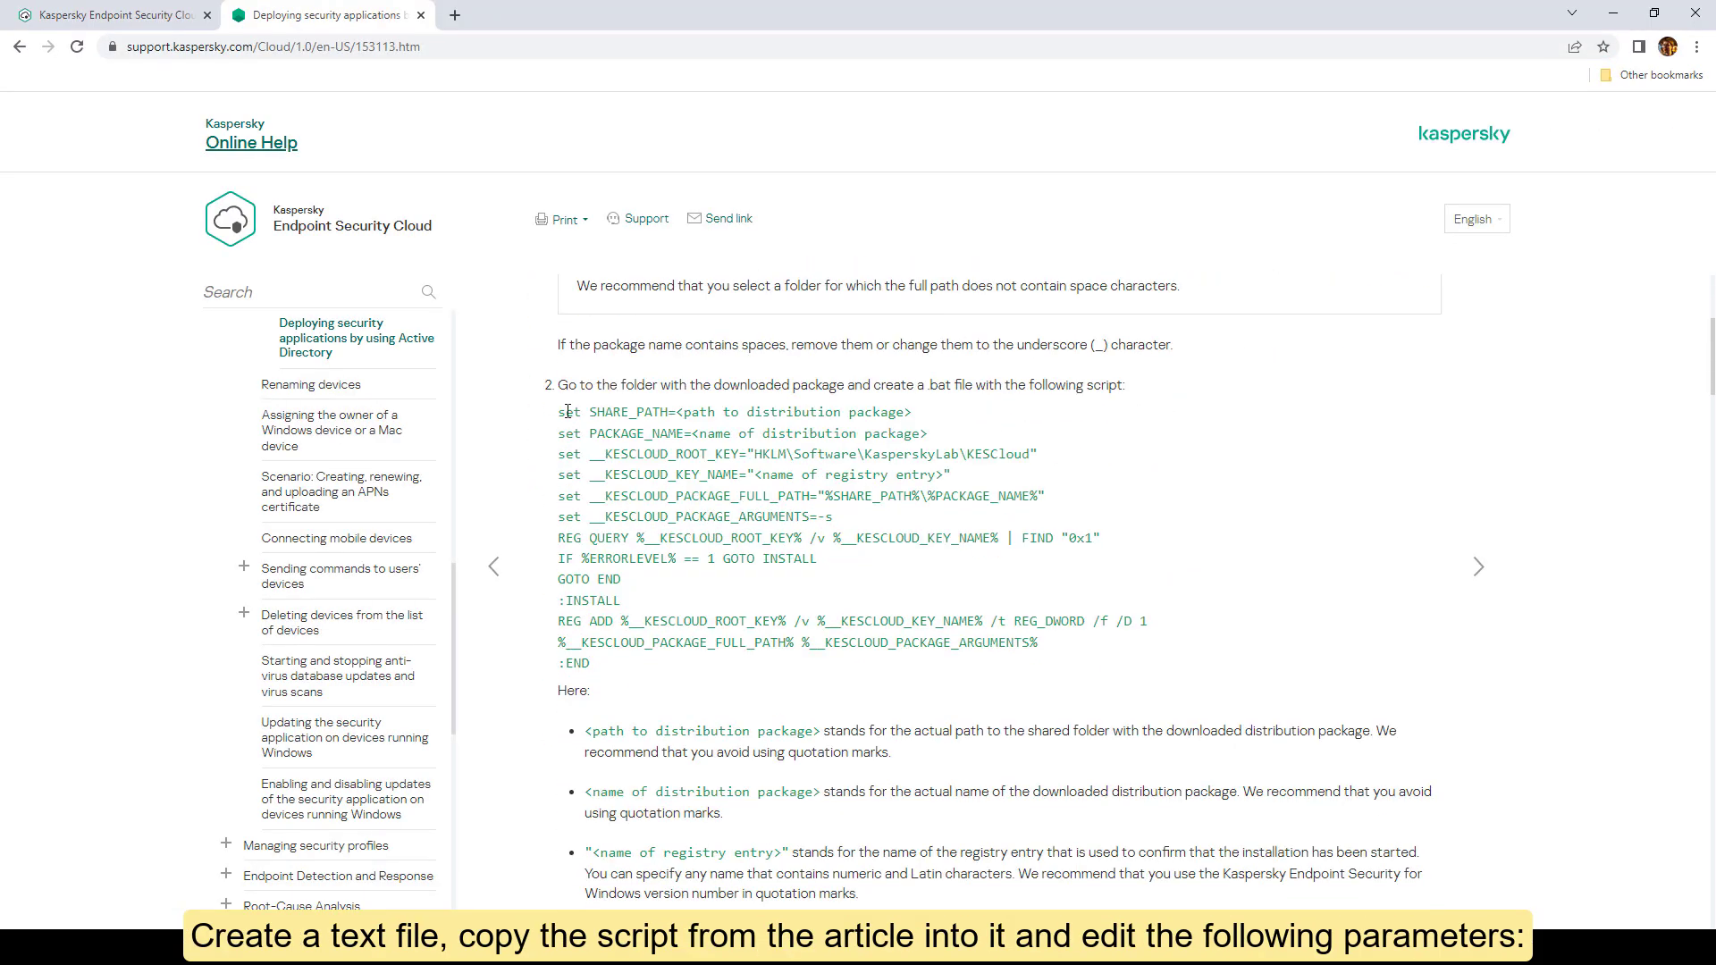
pyautogui.moveTo(568, 411); pyautogui.dragTo(755, 663)
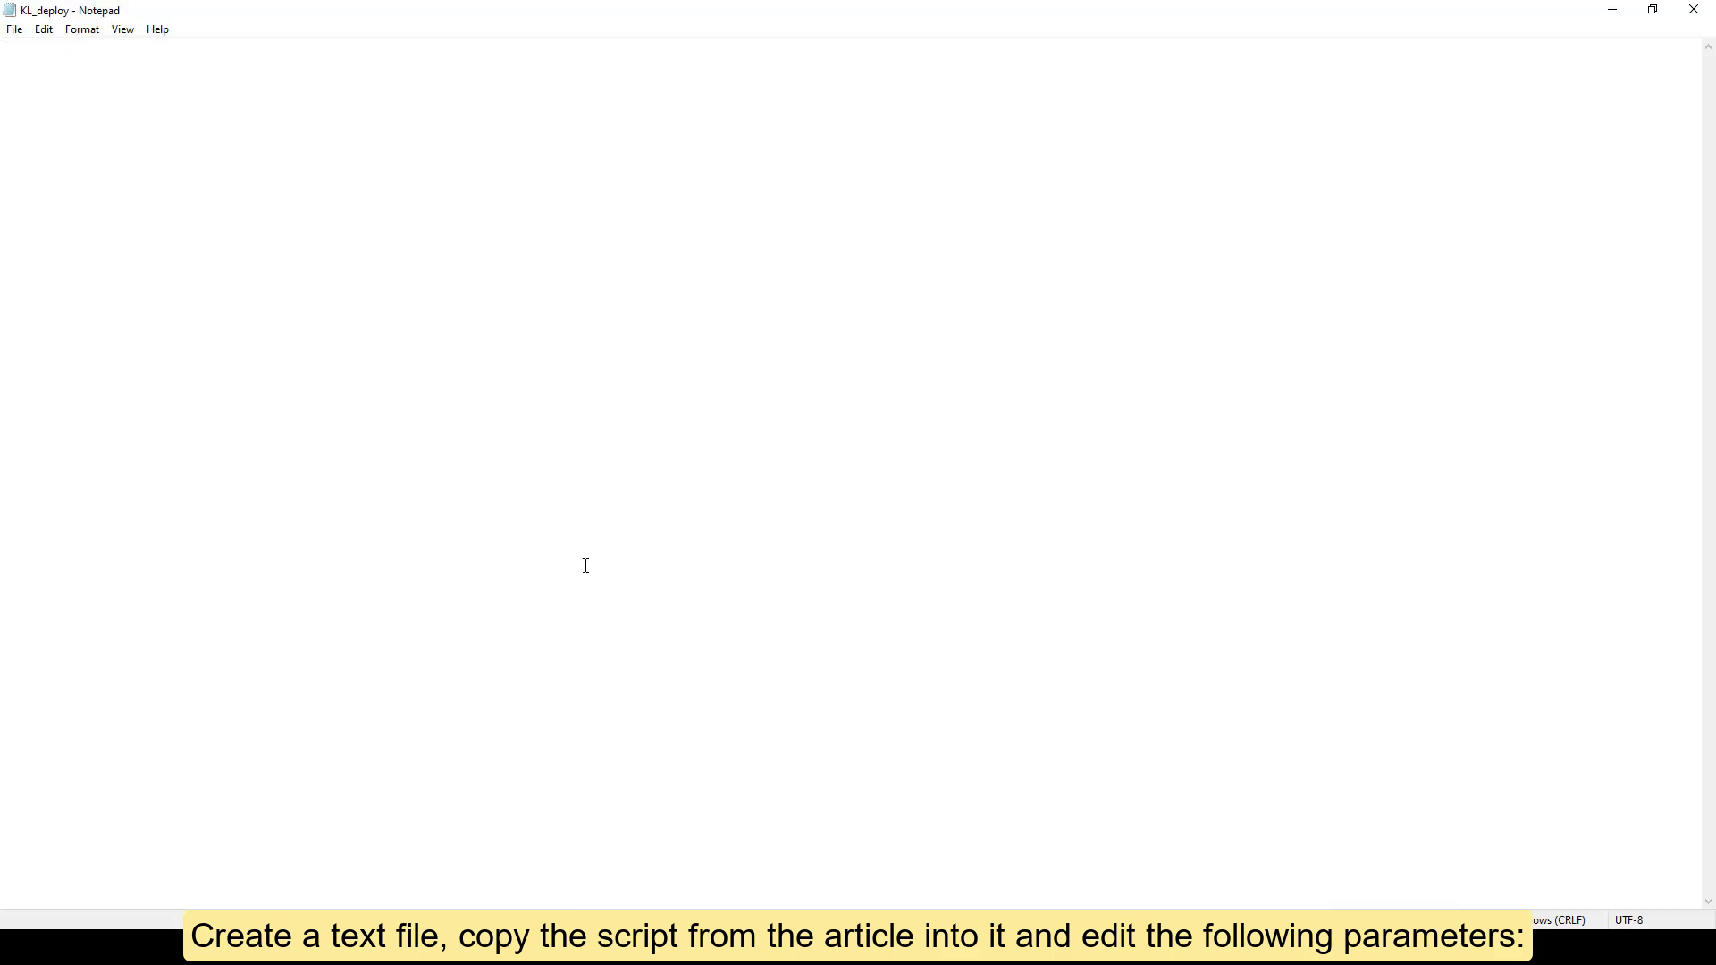
pyautogui.write('set SHARE_PATH=<path to distribution package> set PACKAGE_NAME=<name of distribution package> set __KESCLOUD_ROOT_KEY="HKLM\\Software\\KasperskyLab\\KESCloud" set __KESCLOUD_KEY_NAME="<name of registry entry>" set __KESCLOUD_PACKAGE_FULL_PATH="%SHARE_PATH%\\%PACKAGE_NAME%" set __KESCLOUD_PACKAGE_ARGUMENTS=-s REG QUERY %__KESCLOUD_ROOT_KEY% /v %__KESCLOUD_KEY_NAME% | FIND "0x1" IF %ERRORLEVEL% == 1 GOTO INSTALL GOTO END :INSTALL REG ADD %__KESCLOUD_ROOT_KEY% /v %__KESCLOUD_KEY_NAME% /t REG_DWORD /f /D 1 %__KESCLOUD_PACKAGE_FULL_PATH% %__KESCLOUD_PACKAGE_ARGUMENTS% :END')
# Step: Set the share path to \\dc\distr, the installer package name, and key 11.8.0 in the script
pyautogui.moveTo(112, 48); pyautogui.dragTo(325, 50)
pyautogui.write('\\dc\\dist')
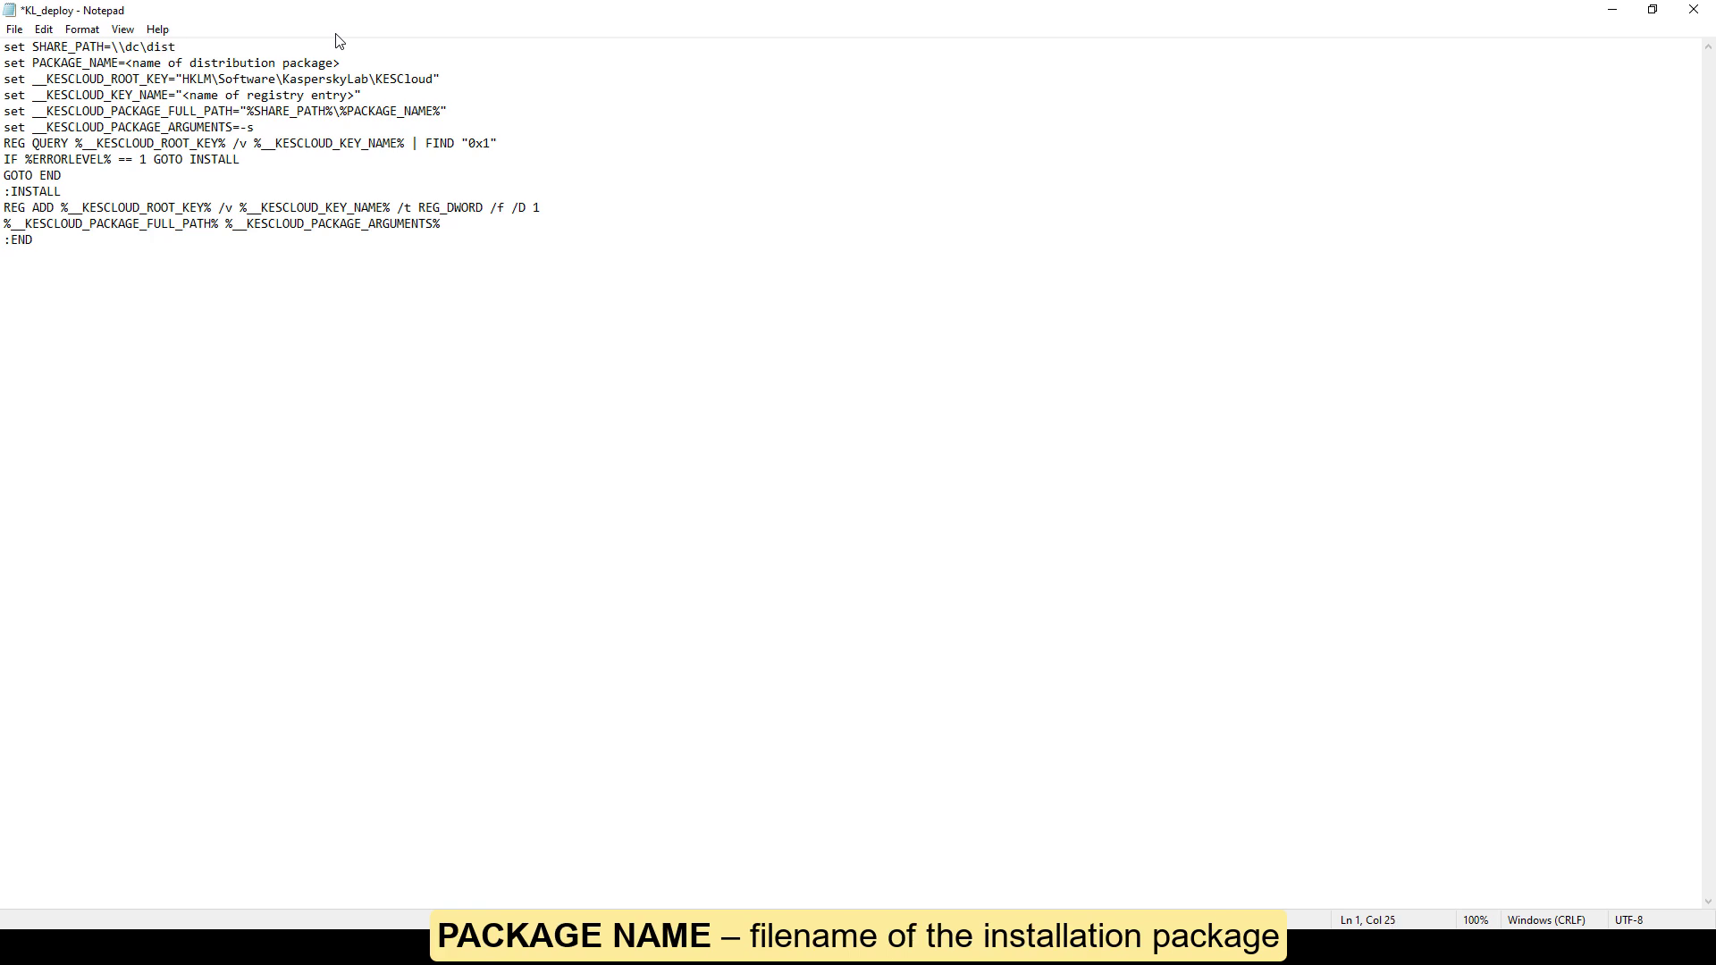
pyautogui.click(353, 241)
pyautogui.moveTo(131, 63); pyautogui.dragTo(341, 62)
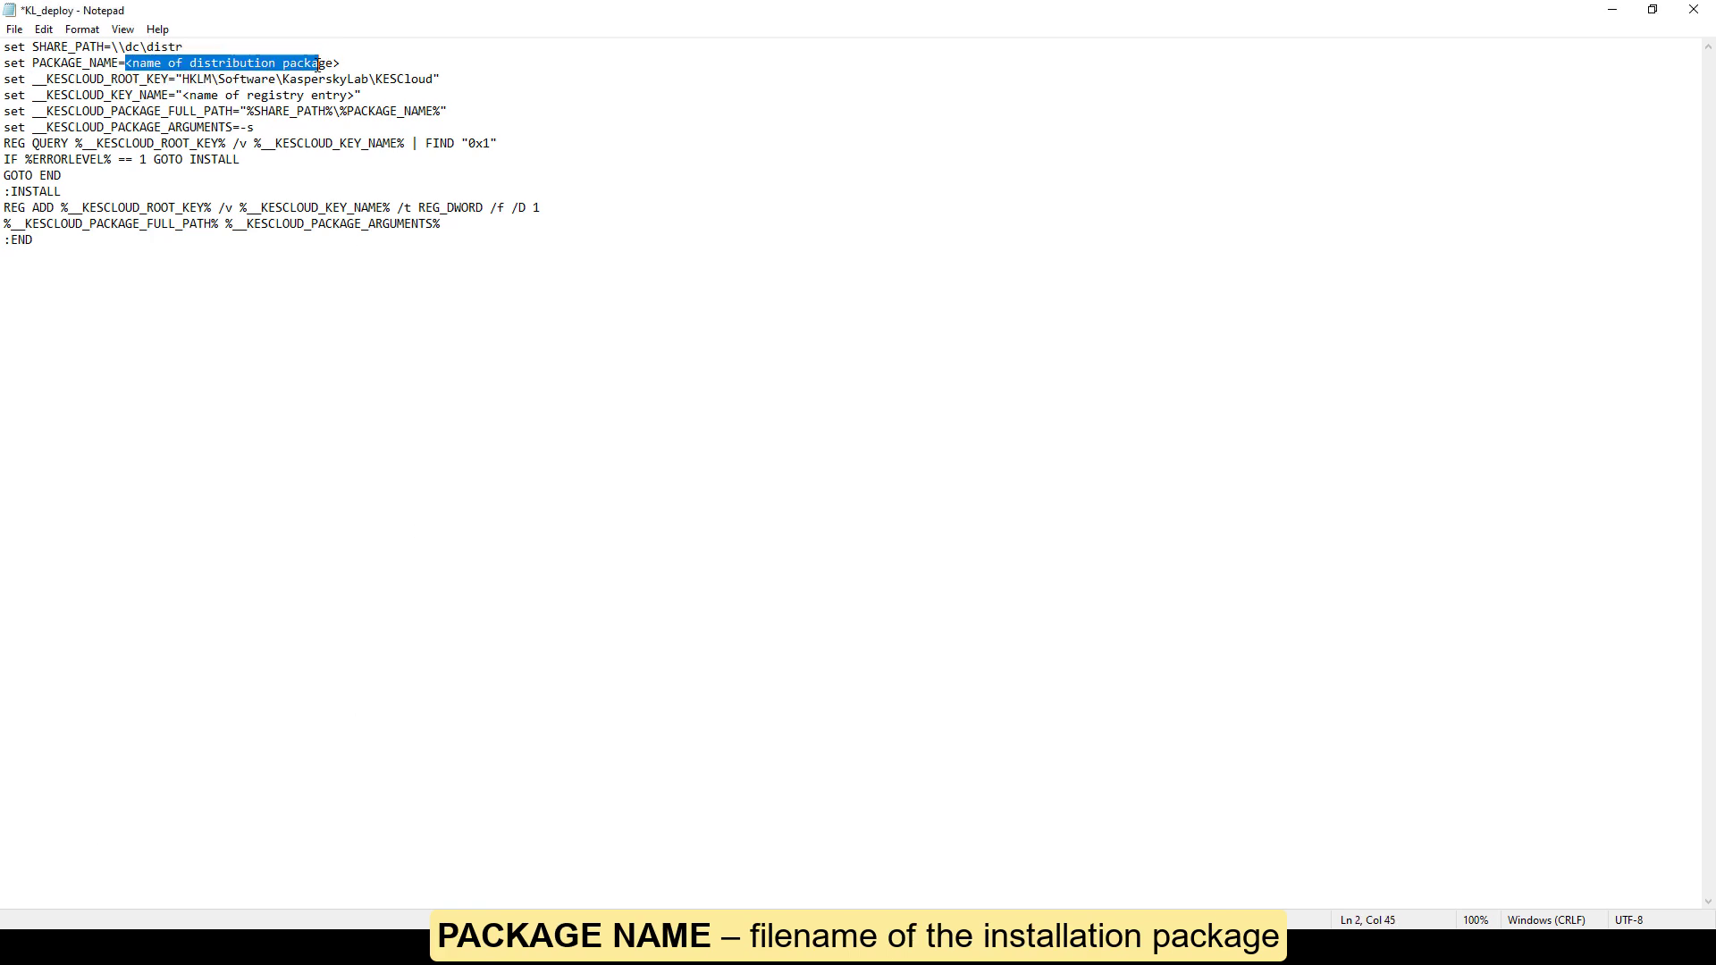
pyautogui.write('Kaspersky_Endpoint_Security_for_Windows_(11.8.0)_(11.8.0.384)')
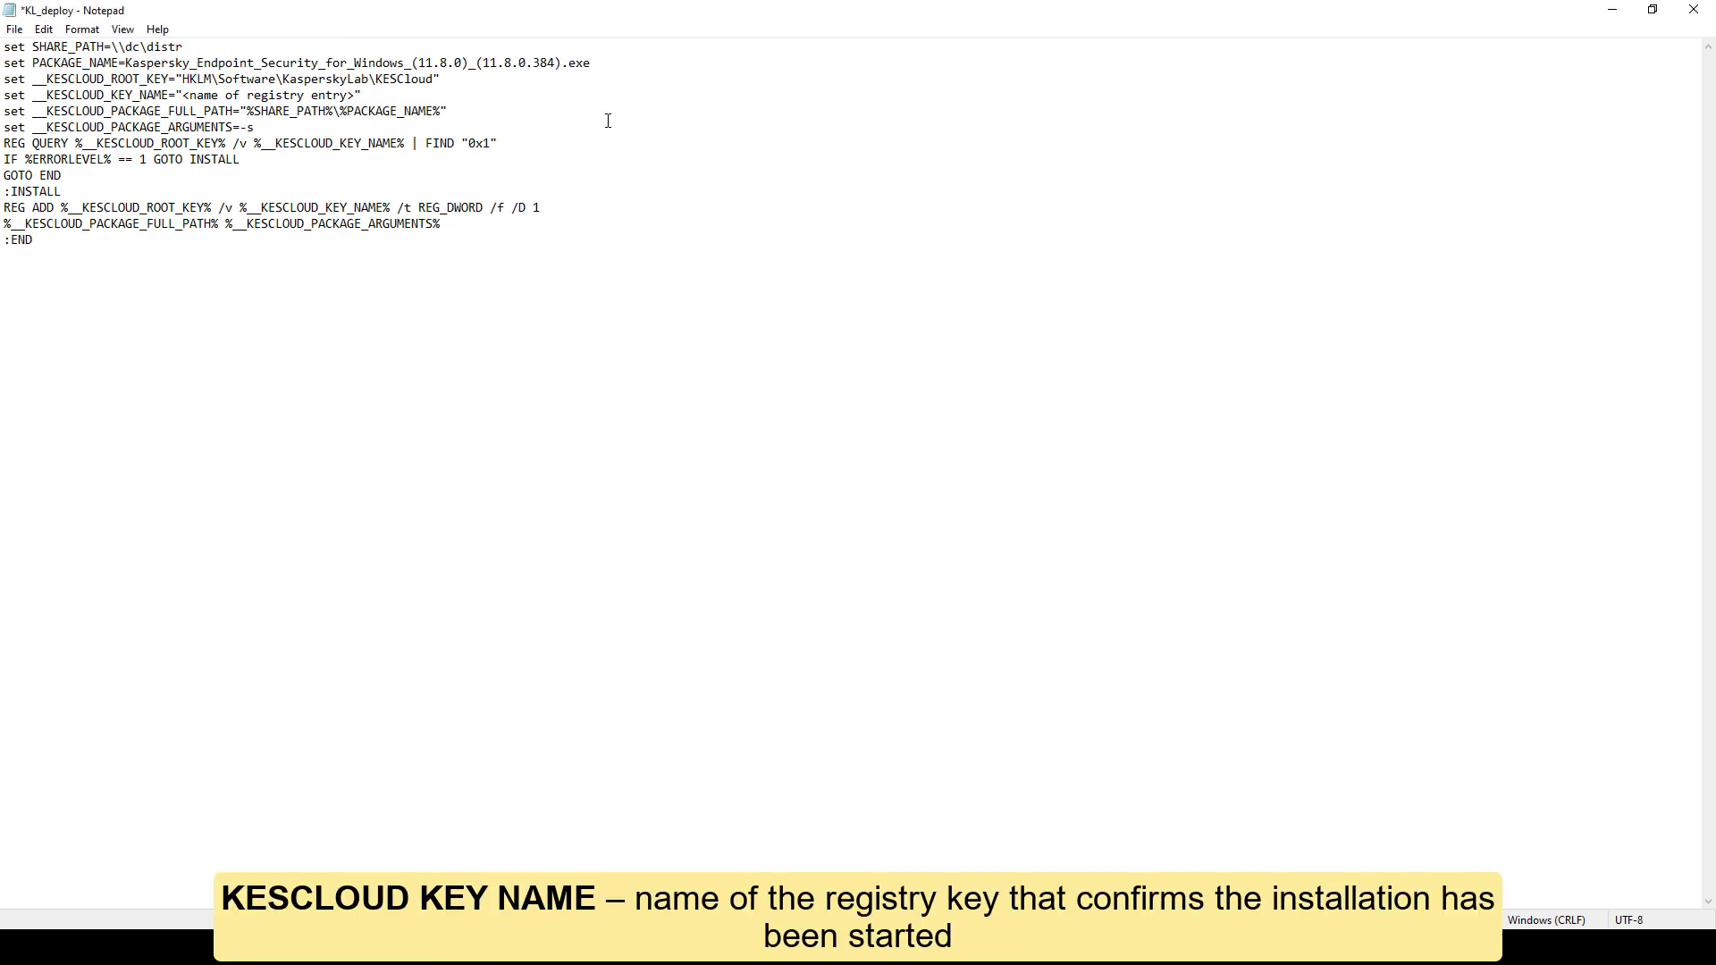
pyautogui.moveTo(183, 94); pyautogui.dragTo(357, 96)
pyautogui.write('11')
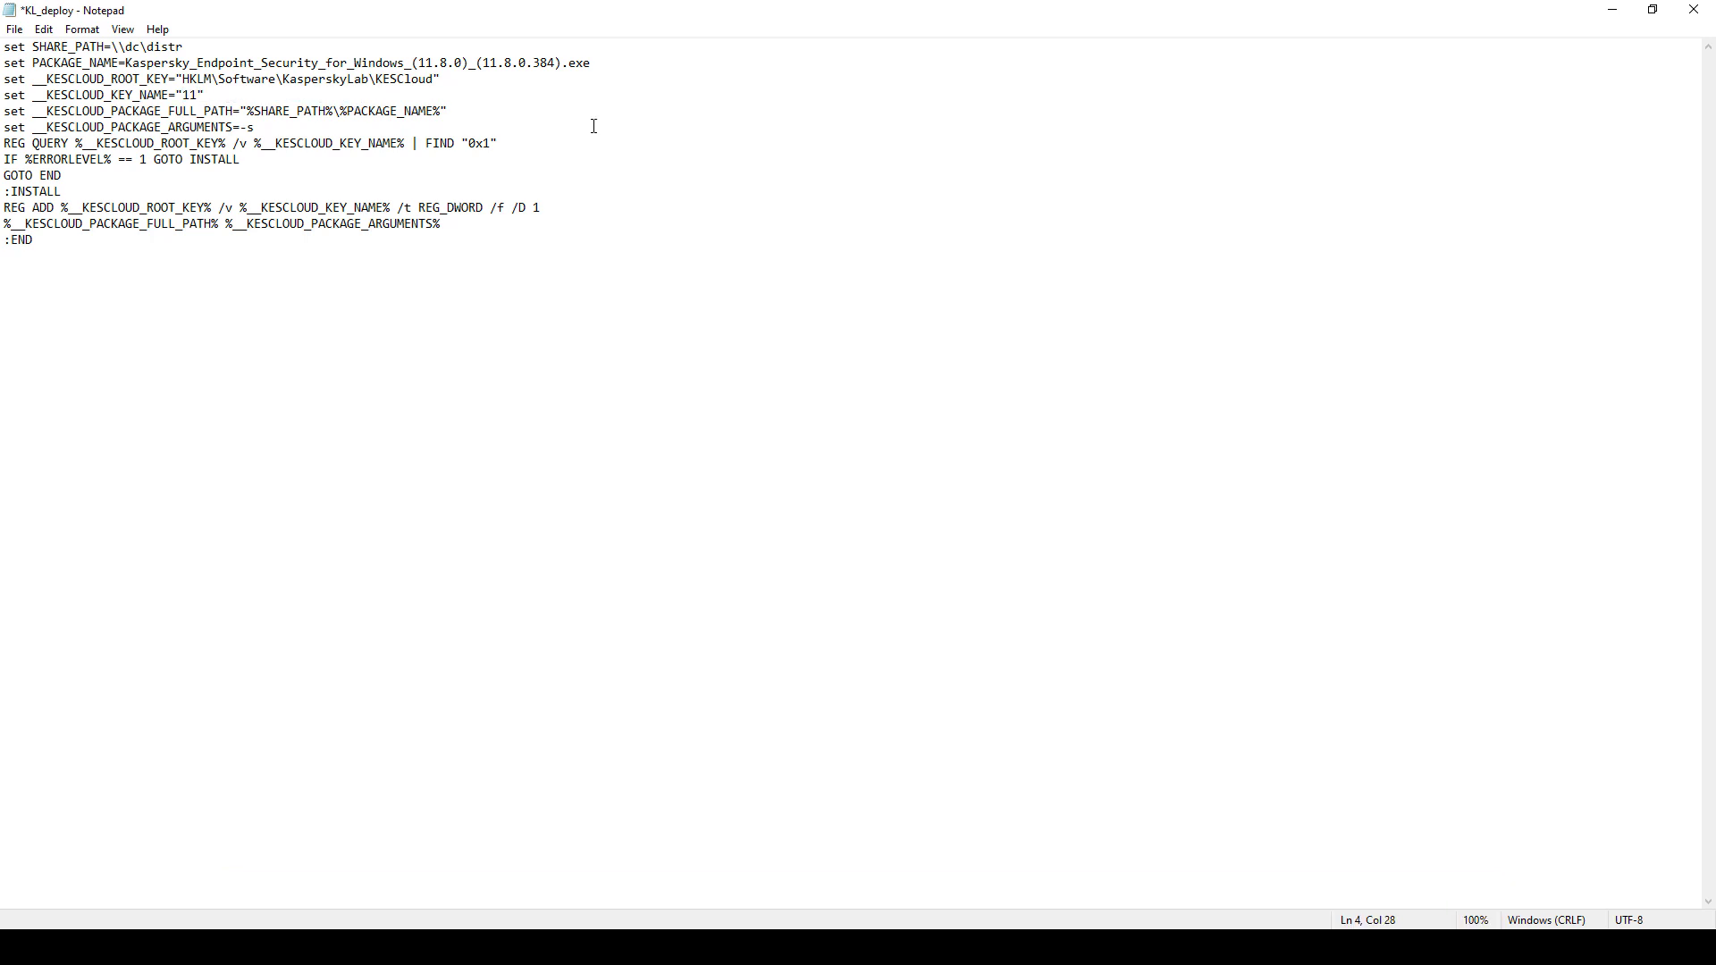
pyautogui.write('.8.0')
# Step: Save the script and rename the file to kl_deploy.bat
pyautogui.click(14, 29)
pyautogui.click(31, 107)
pyautogui.click(1695, 13)
pyautogui.press('F2')
pyautogui.press('End')
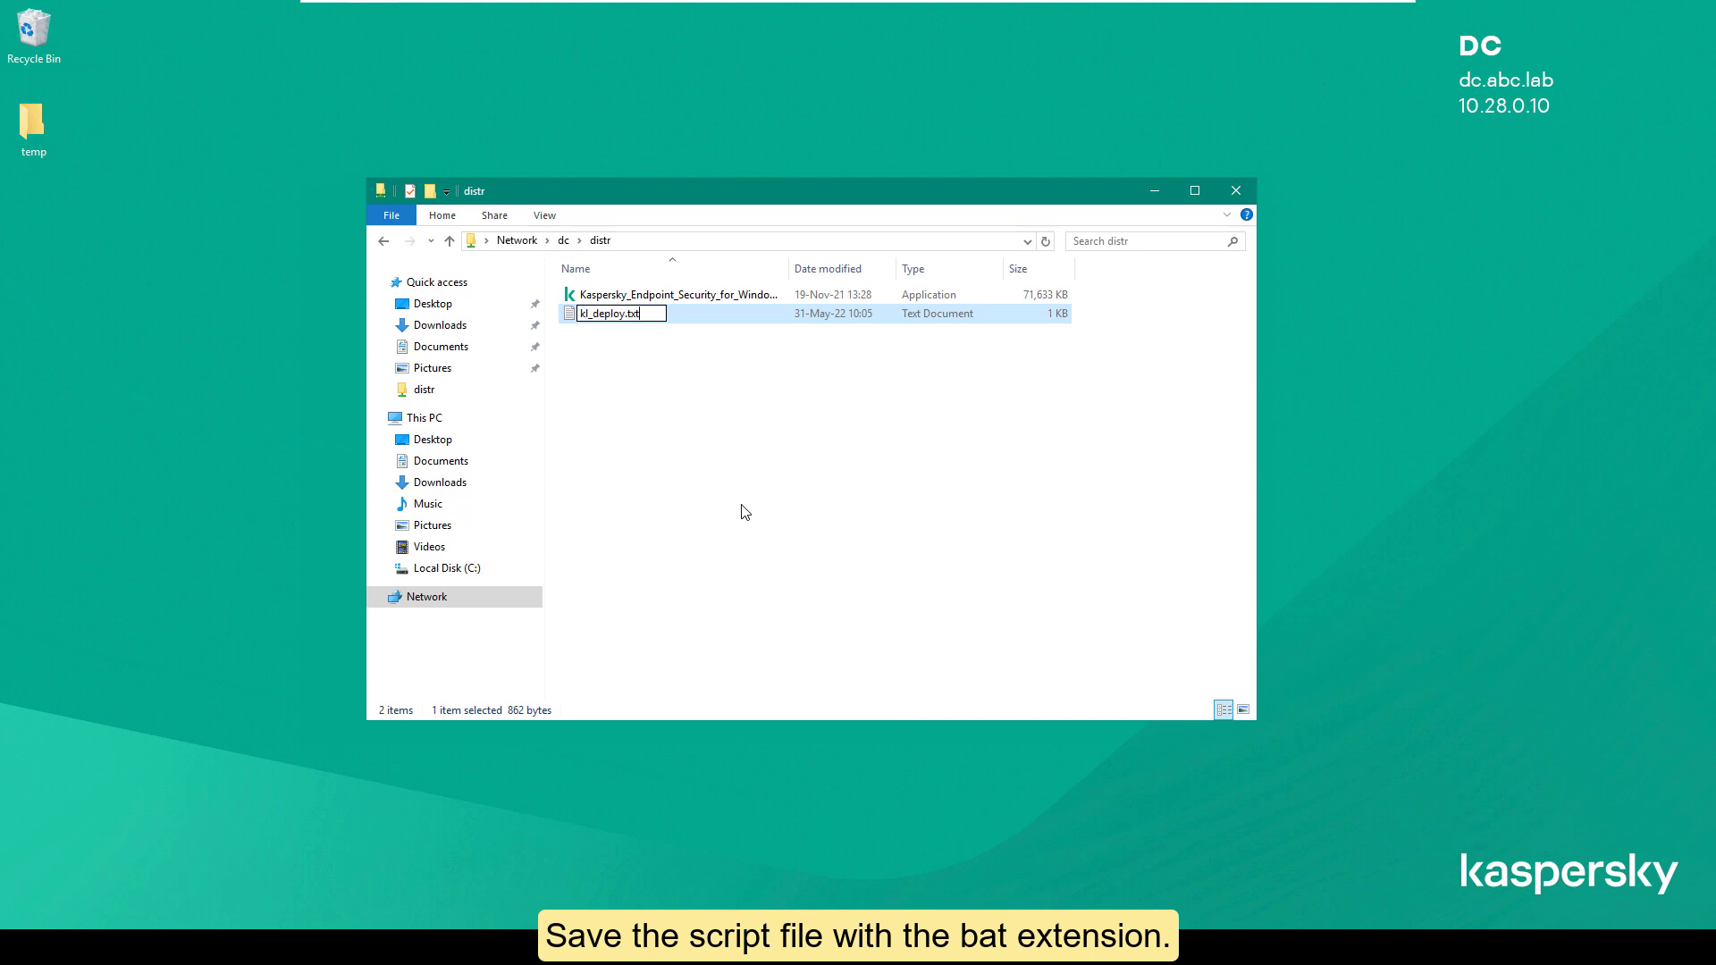
pyautogui.press('BackSpace')
pyautogui.press('BackSpace')
pyautogui.press('BackSpace')
pyautogui.write('bat')
pyautogui.press('Return')
# Step: Confirm the .bat extension change and create a GPO named KL_deploy in abc.lab's Group Policy Objects
pyautogui.click(933, 482)
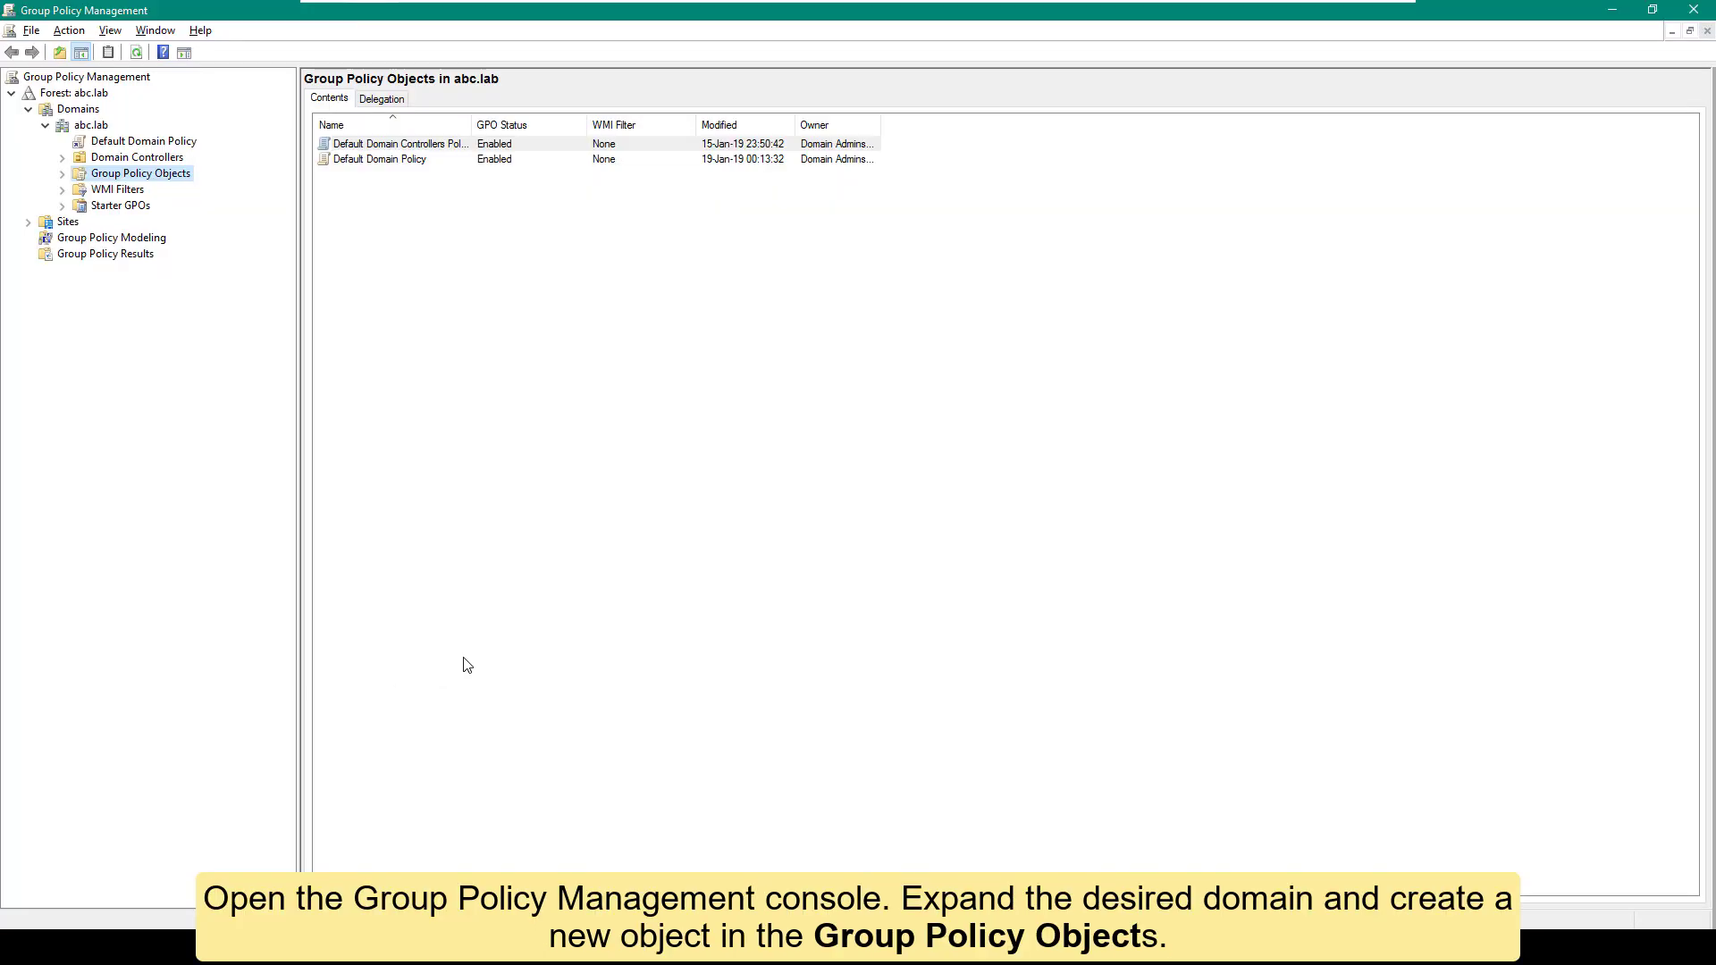
pyautogui.click(87, 126)
pyautogui.click(134, 173)
pyautogui.rightClick(454, 282)
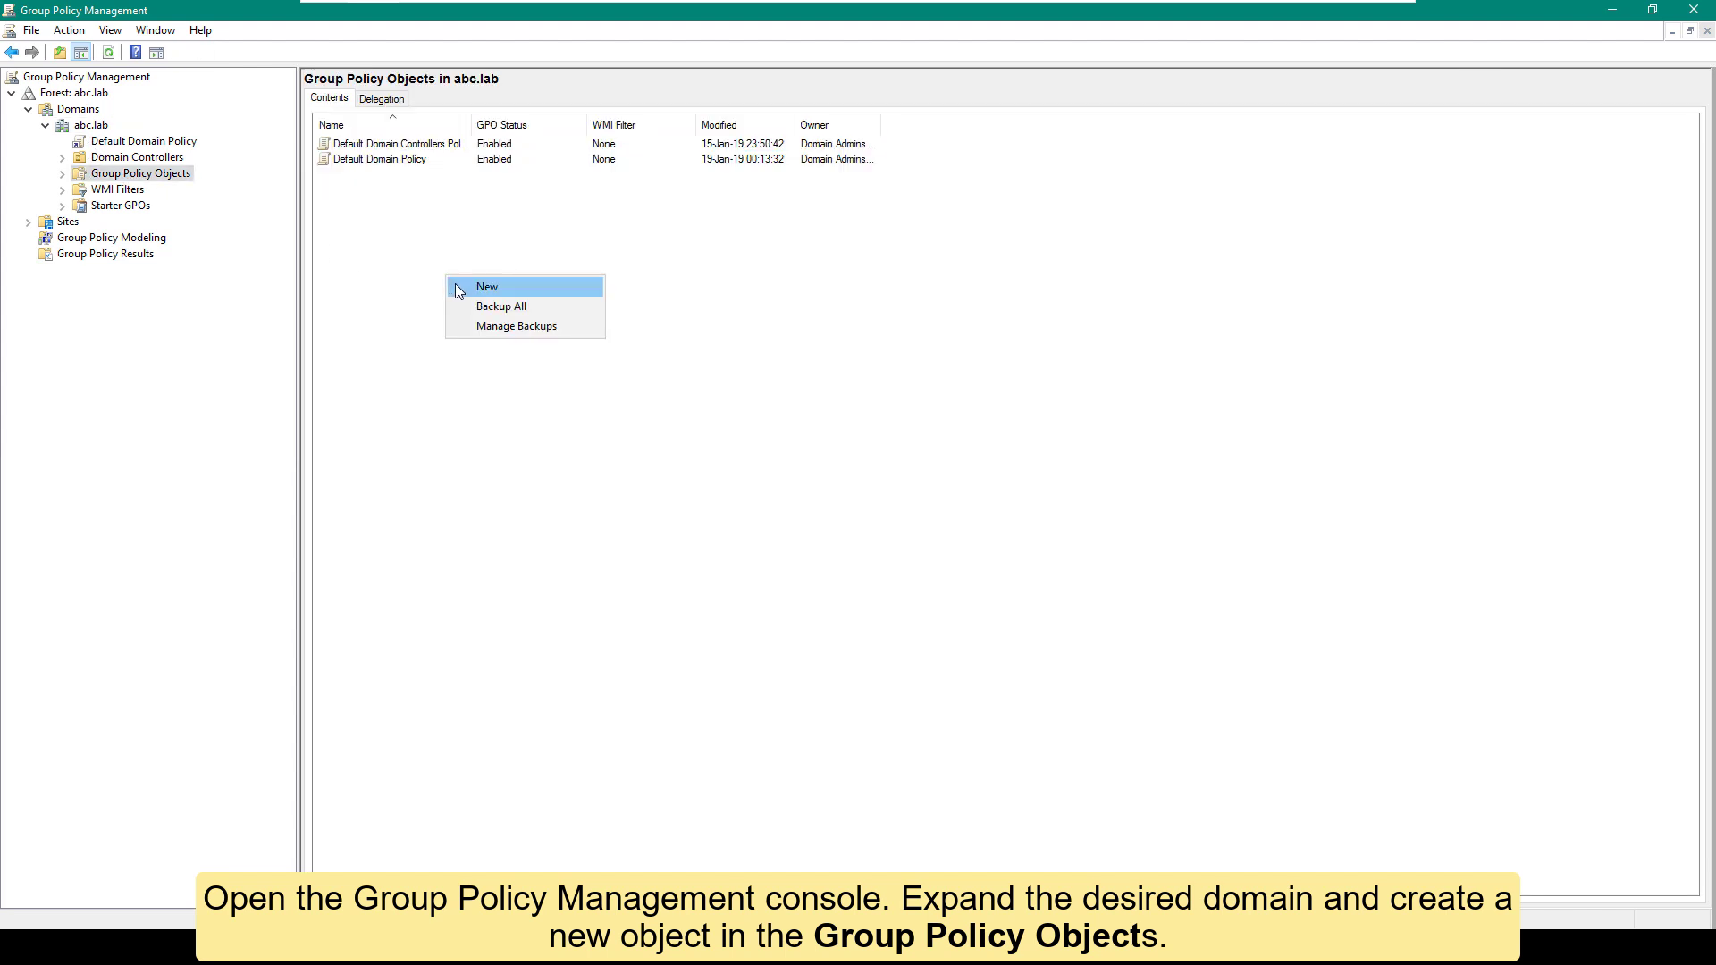
pyautogui.click(455, 286)
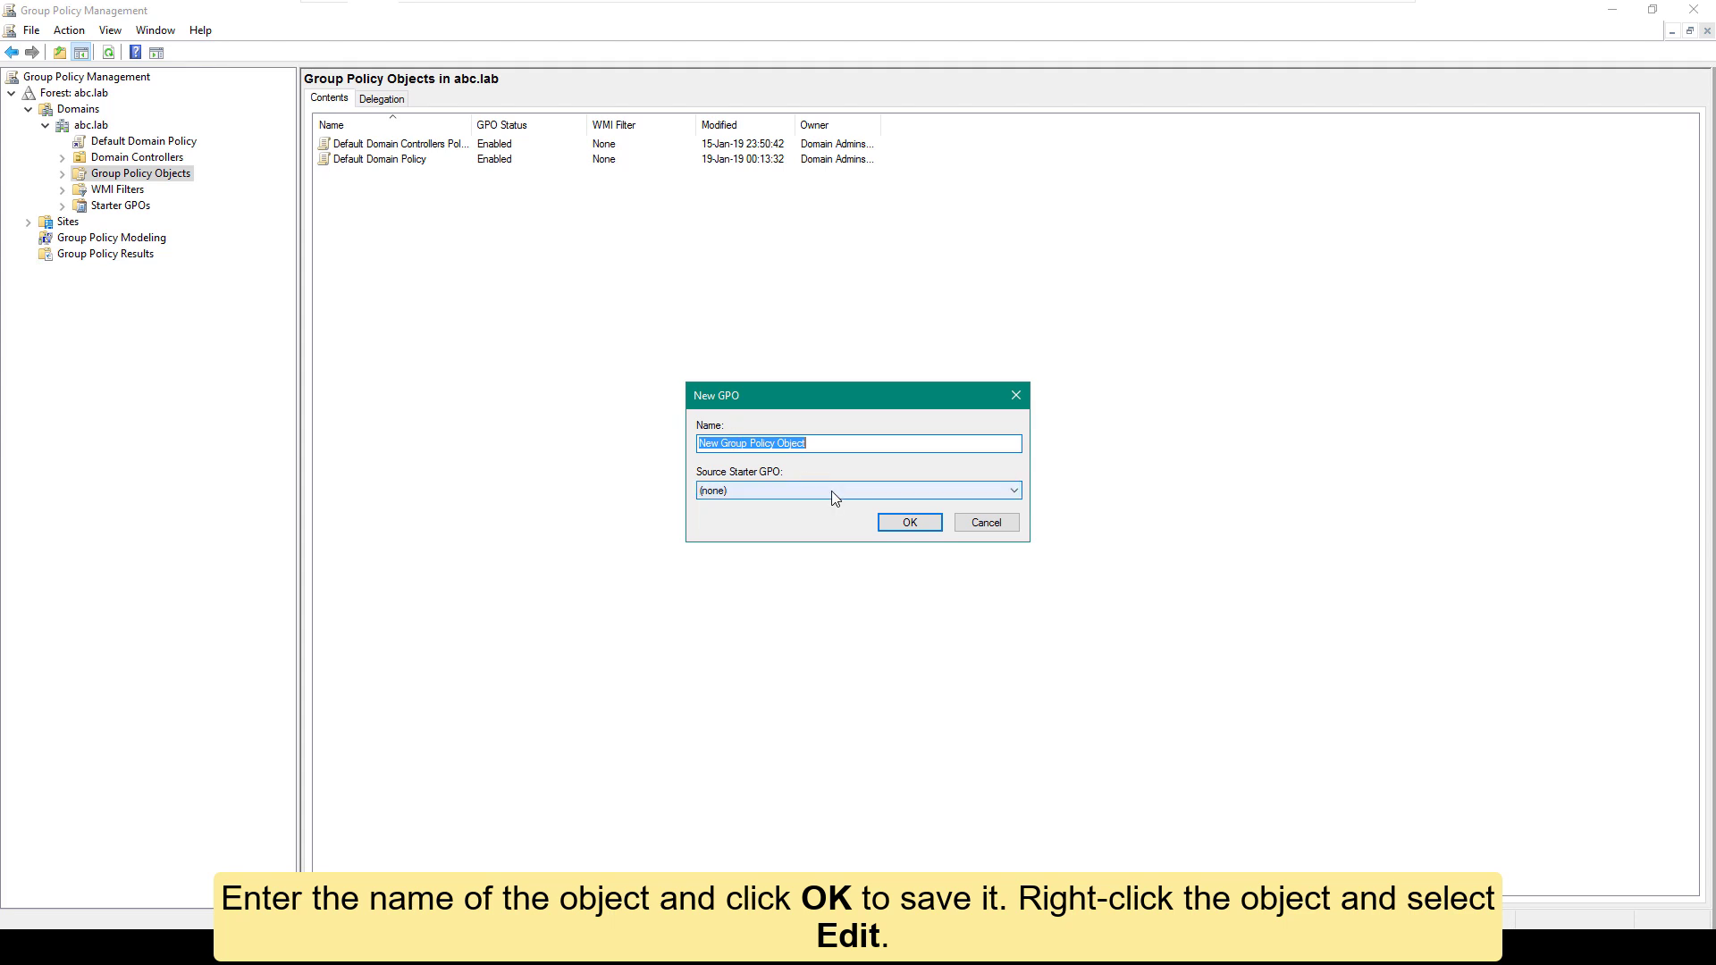
pyautogui.write('KL_deploy')
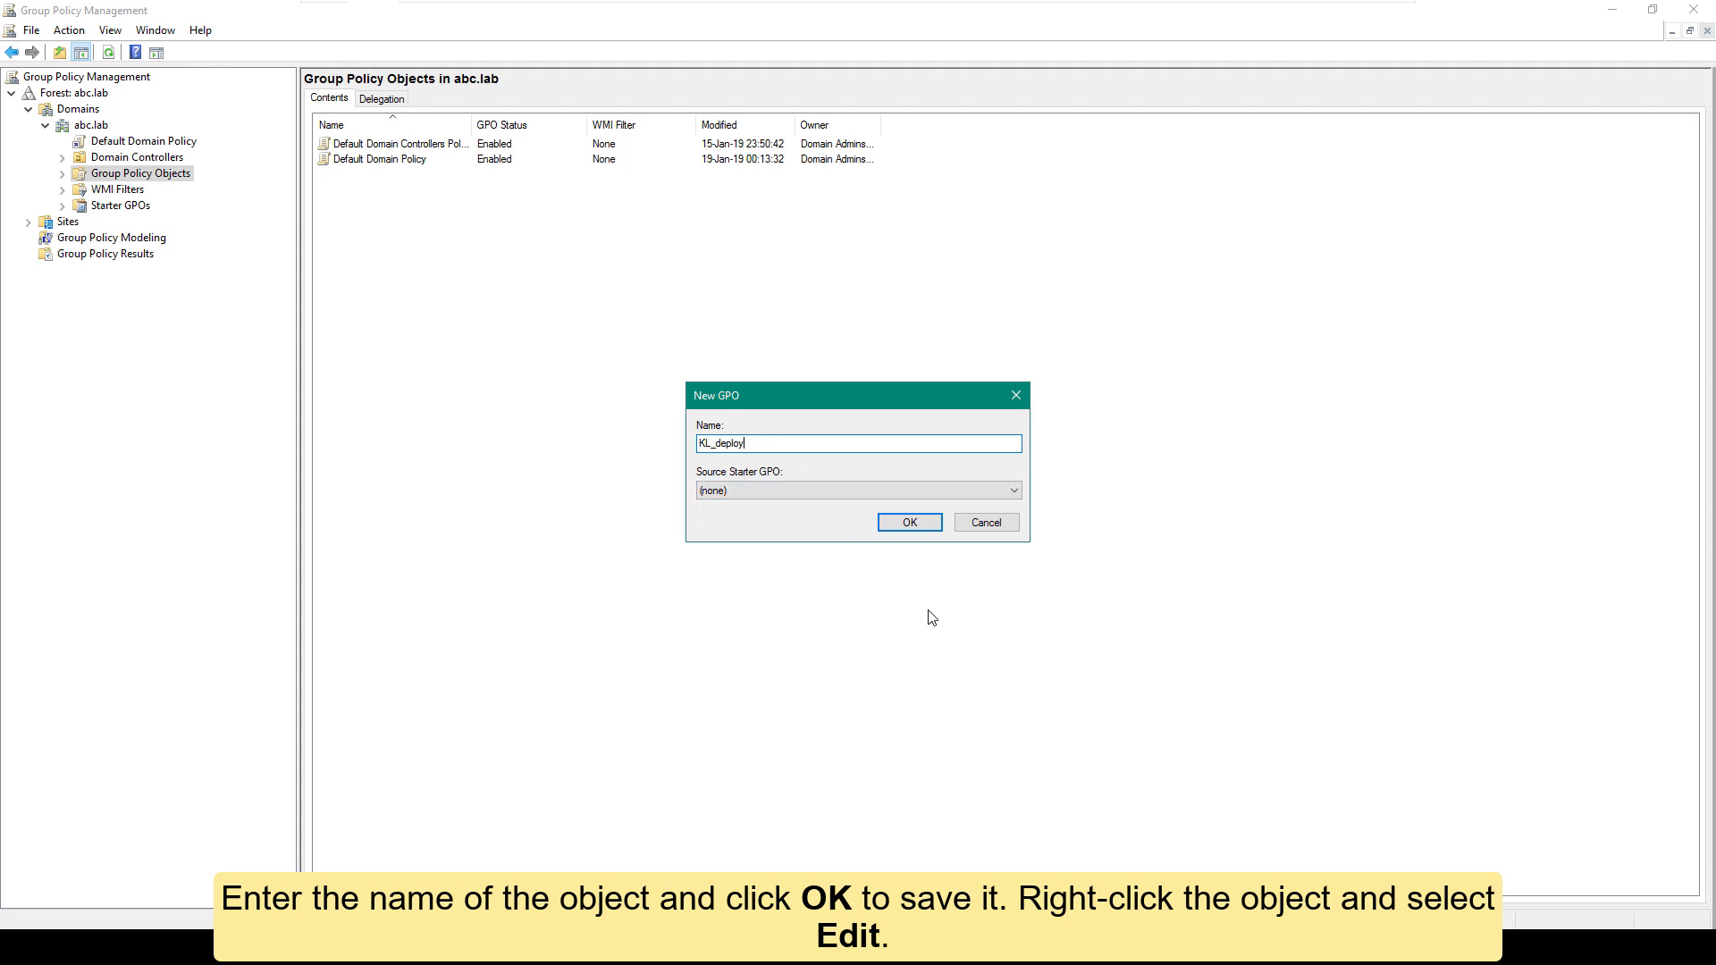
pyautogui.click(909, 523)
pyautogui.click(132, 222)
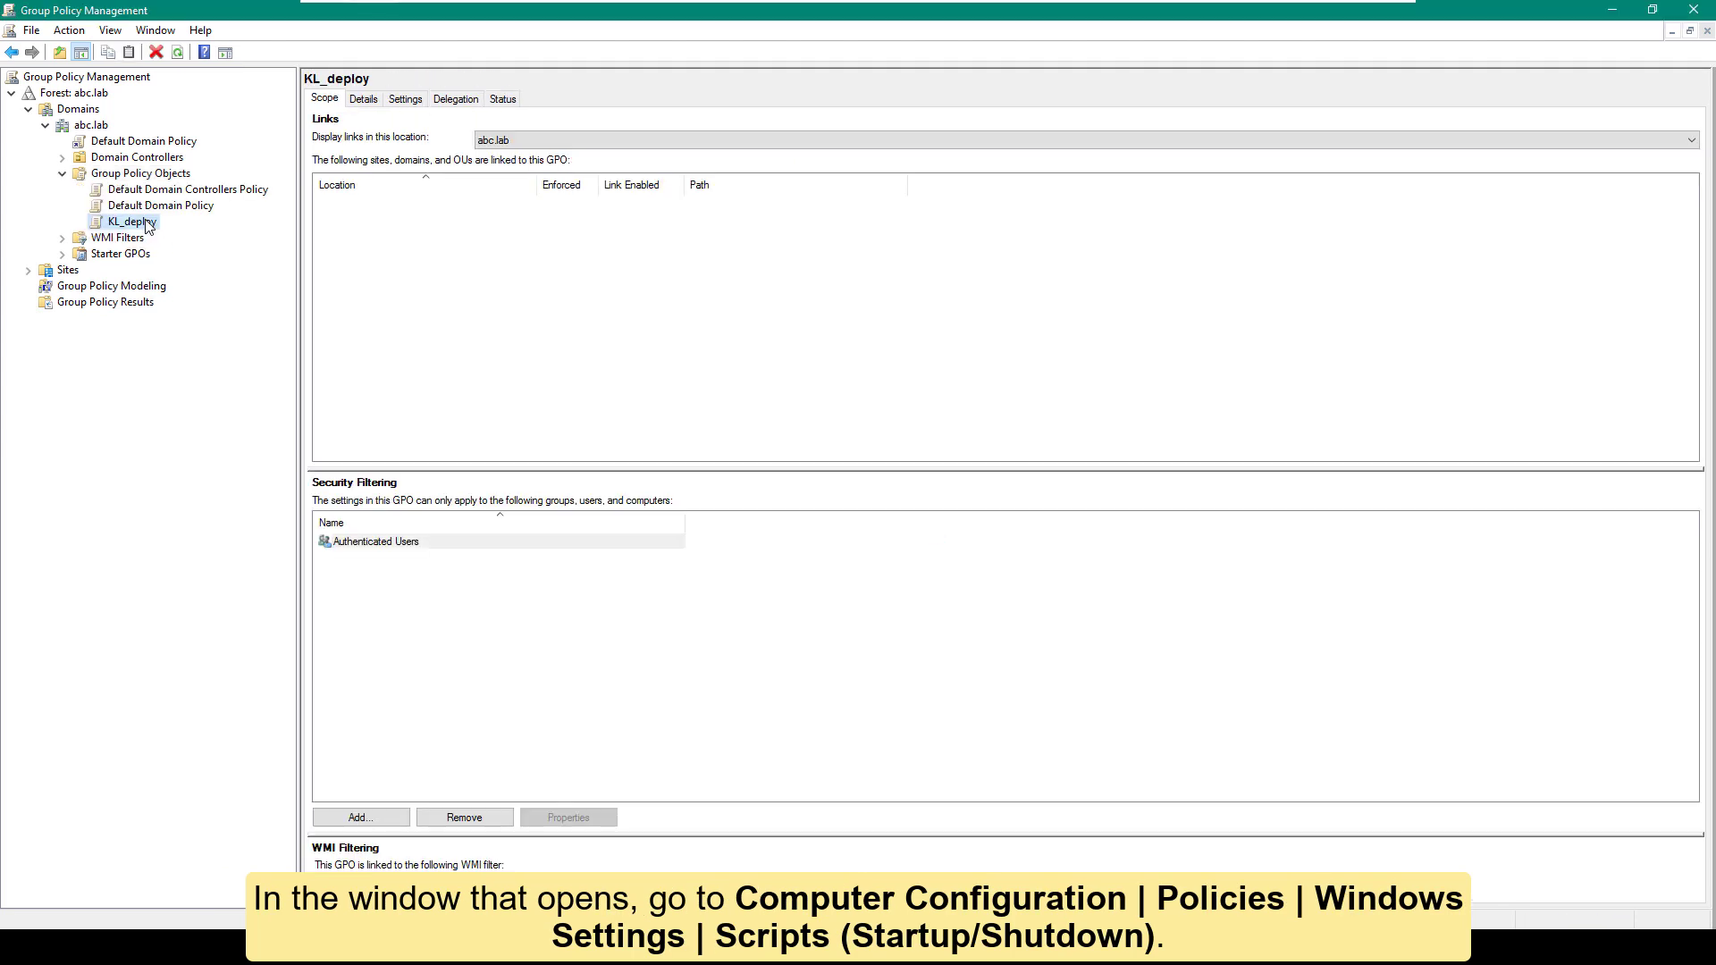
pyautogui.rightClick(148, 224)
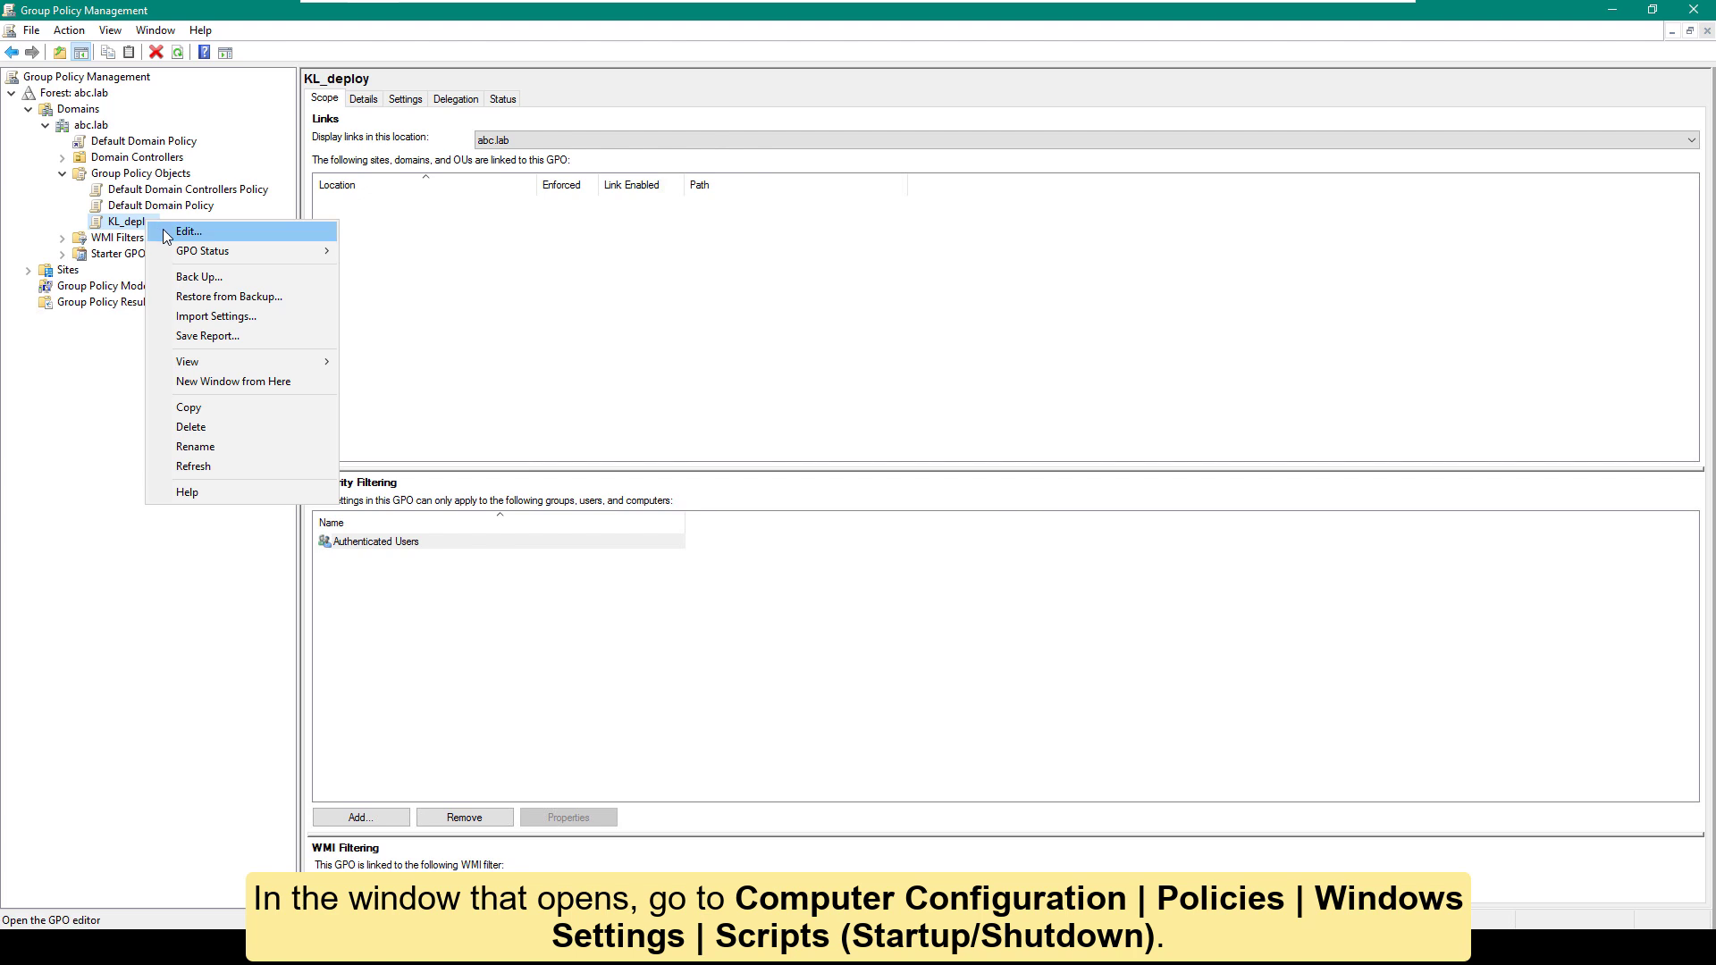
# Step: Add \\dc\distr\kl_deploy.bat as KL_deploy's computer startup script, apply it, and close the editor
pyautogui.click(186, 231)
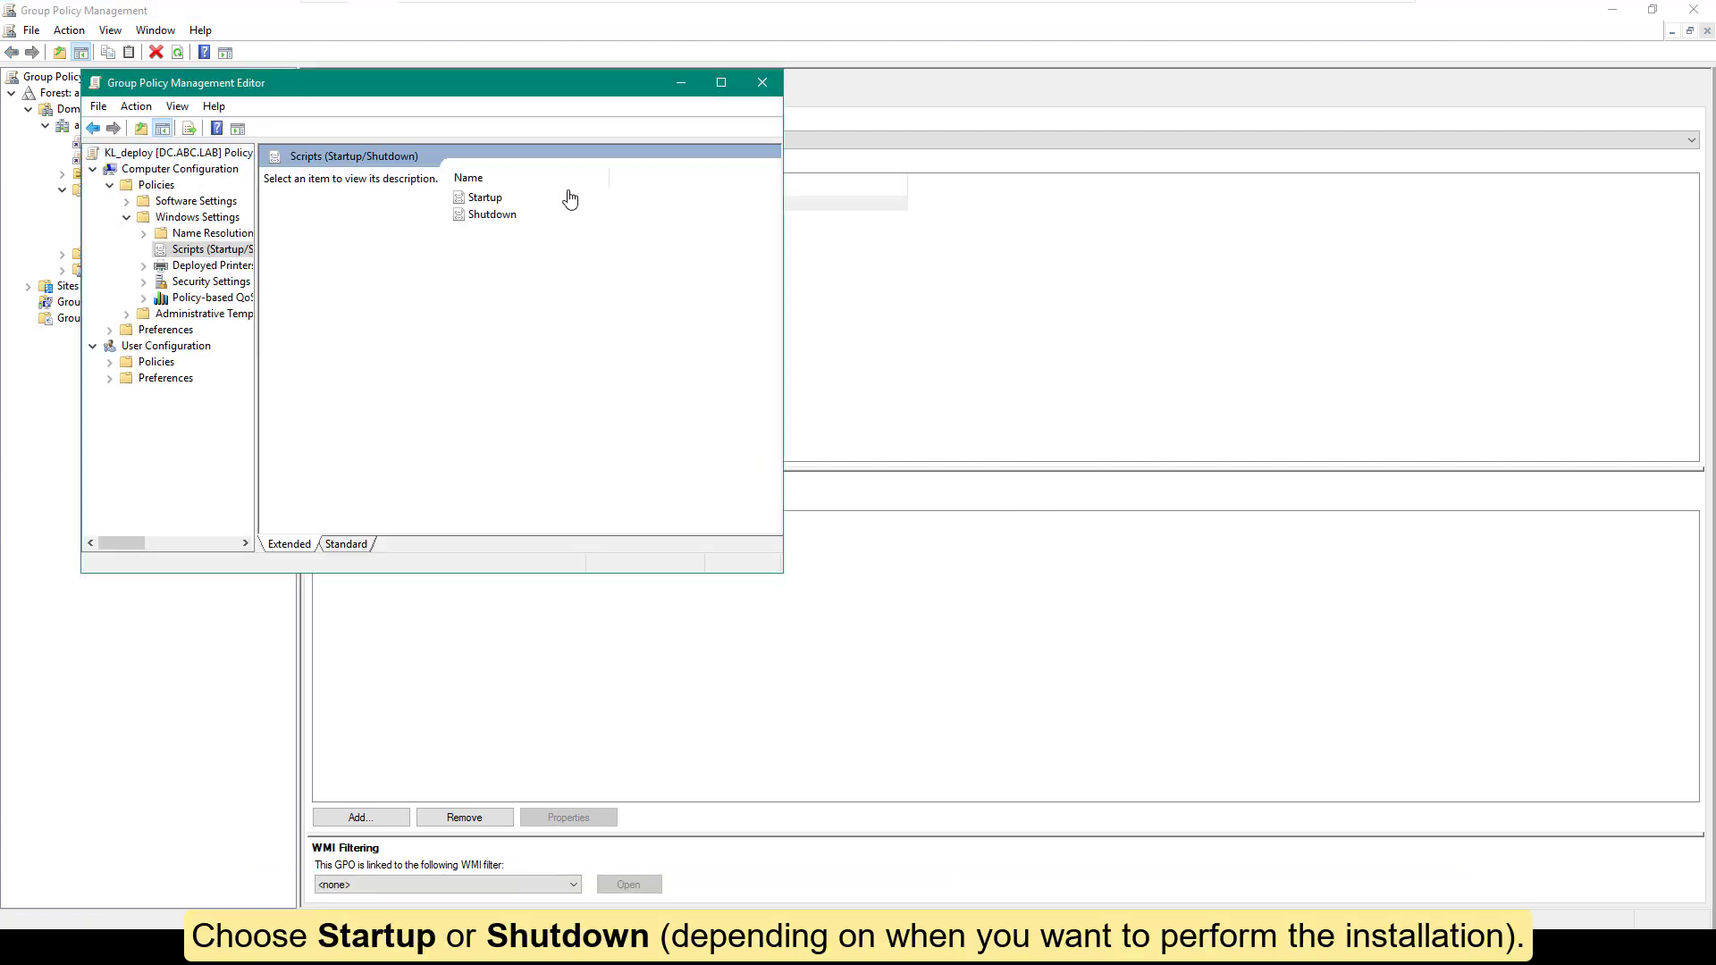
pyautogui.click(487, 199)
pyautogui.doubleClick(491, 203)
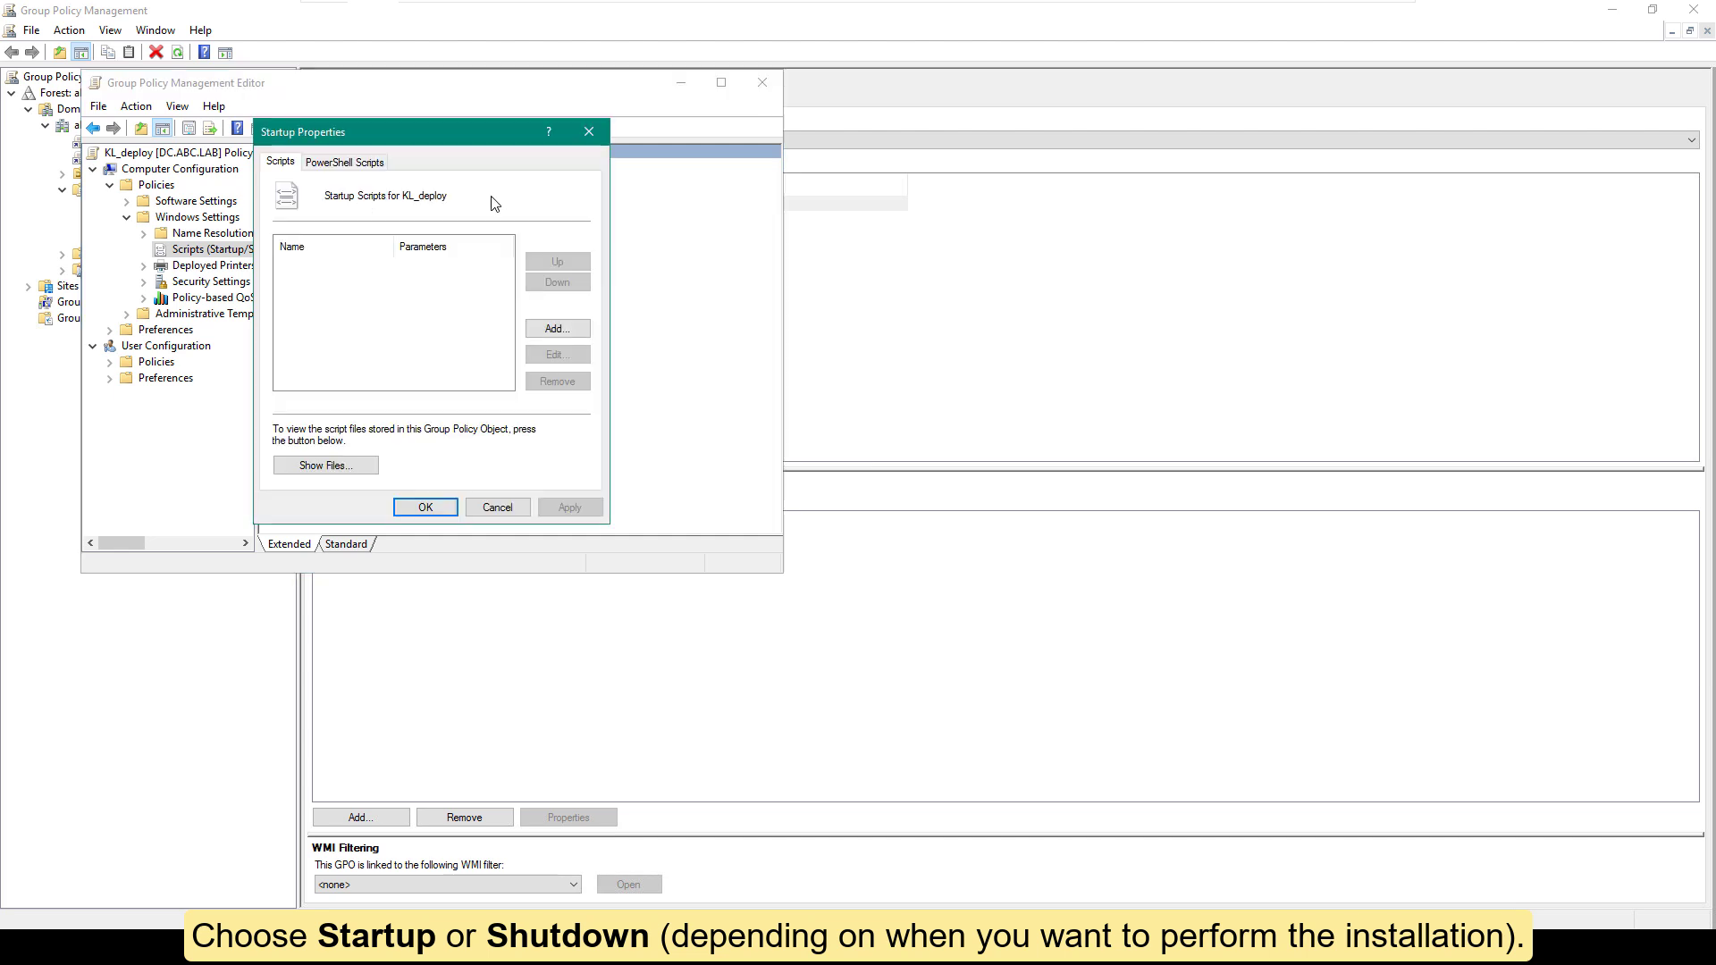
pyautogui.click(558, 329)
pyautogui.click(579, 266)
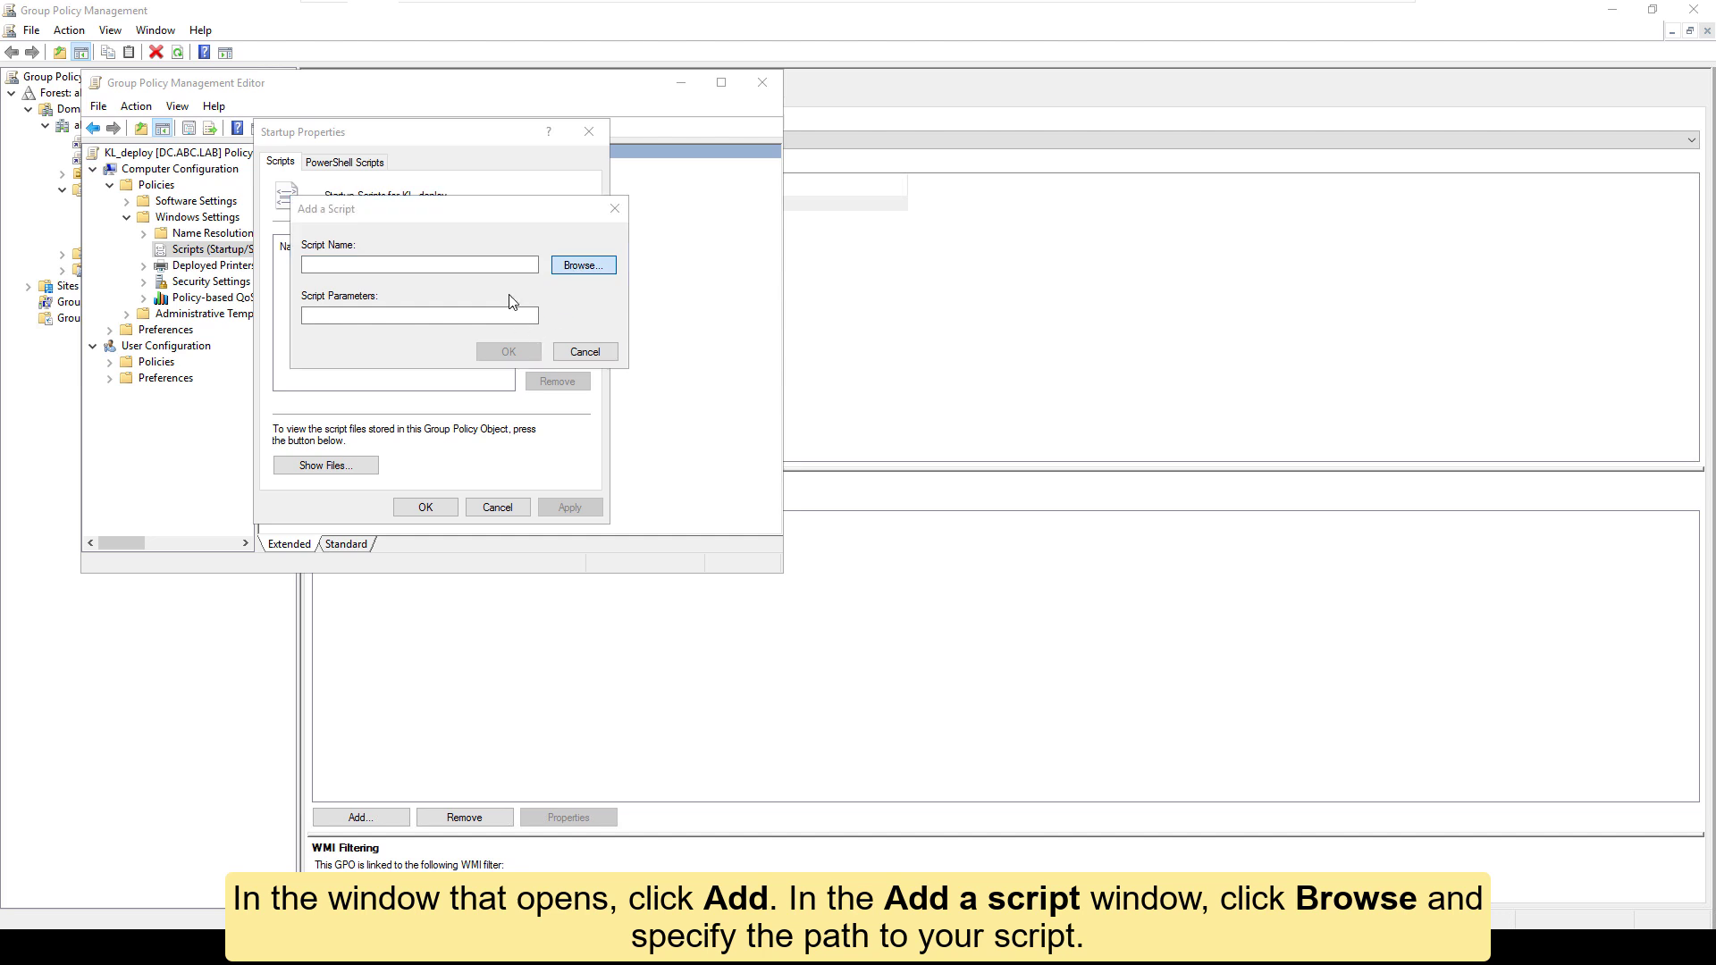
pyautogui.click(513, 367)
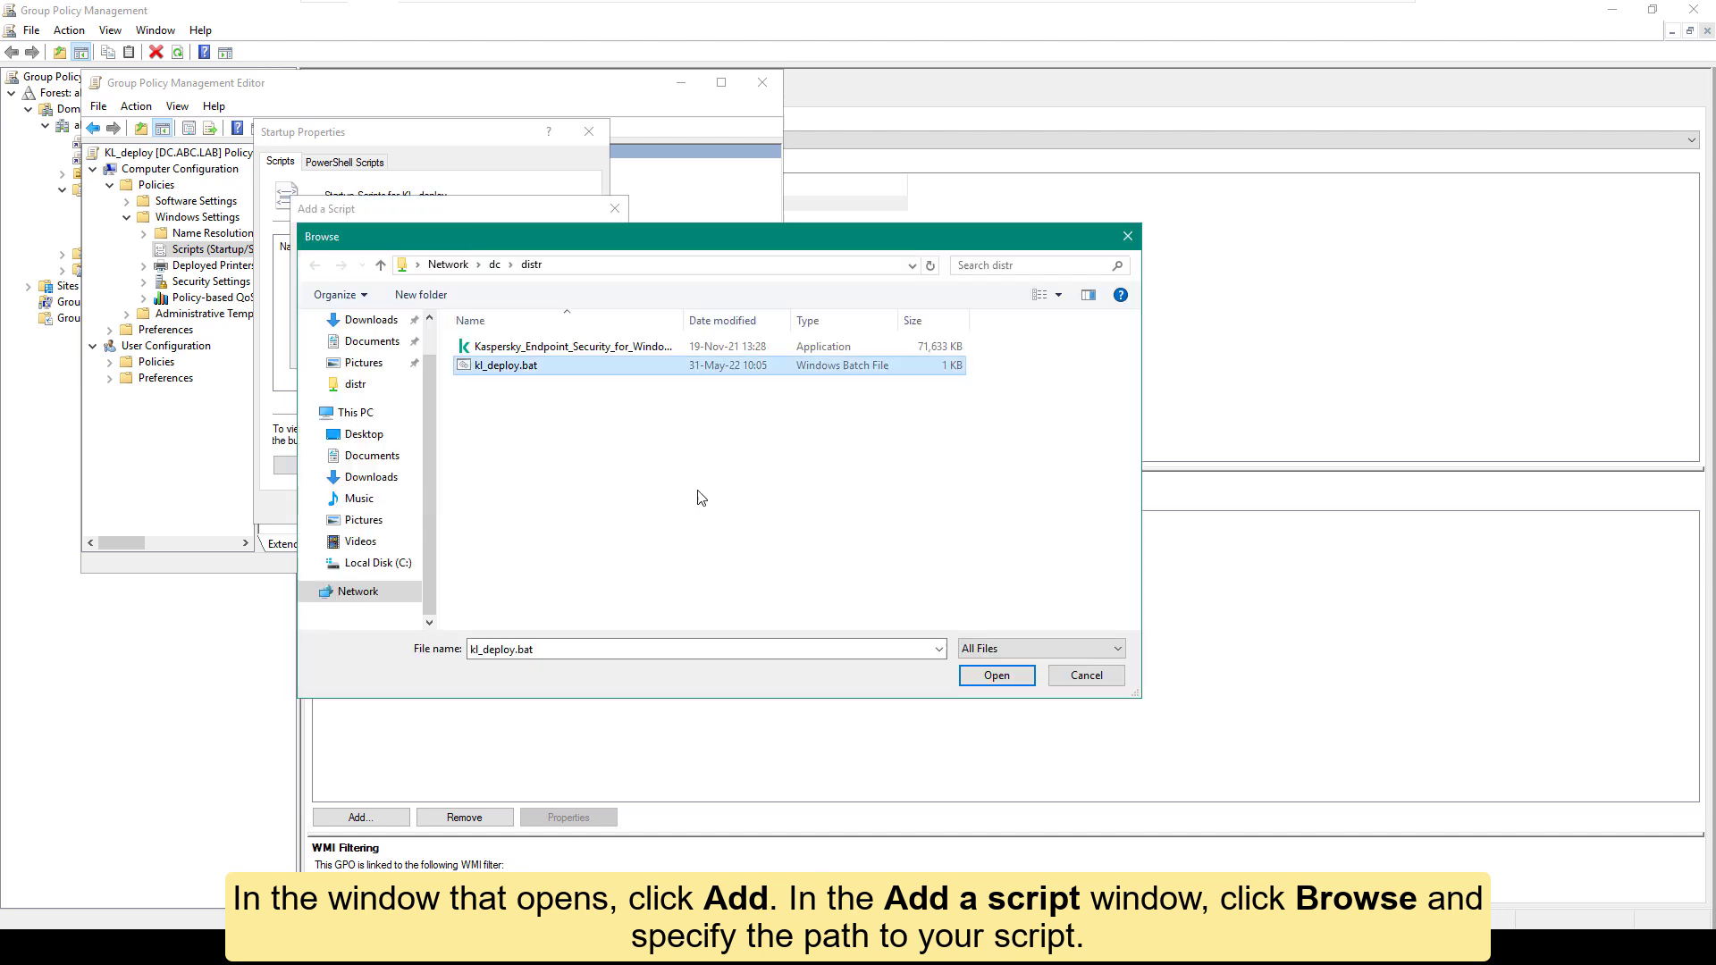
pyautogui.click(994, 681)
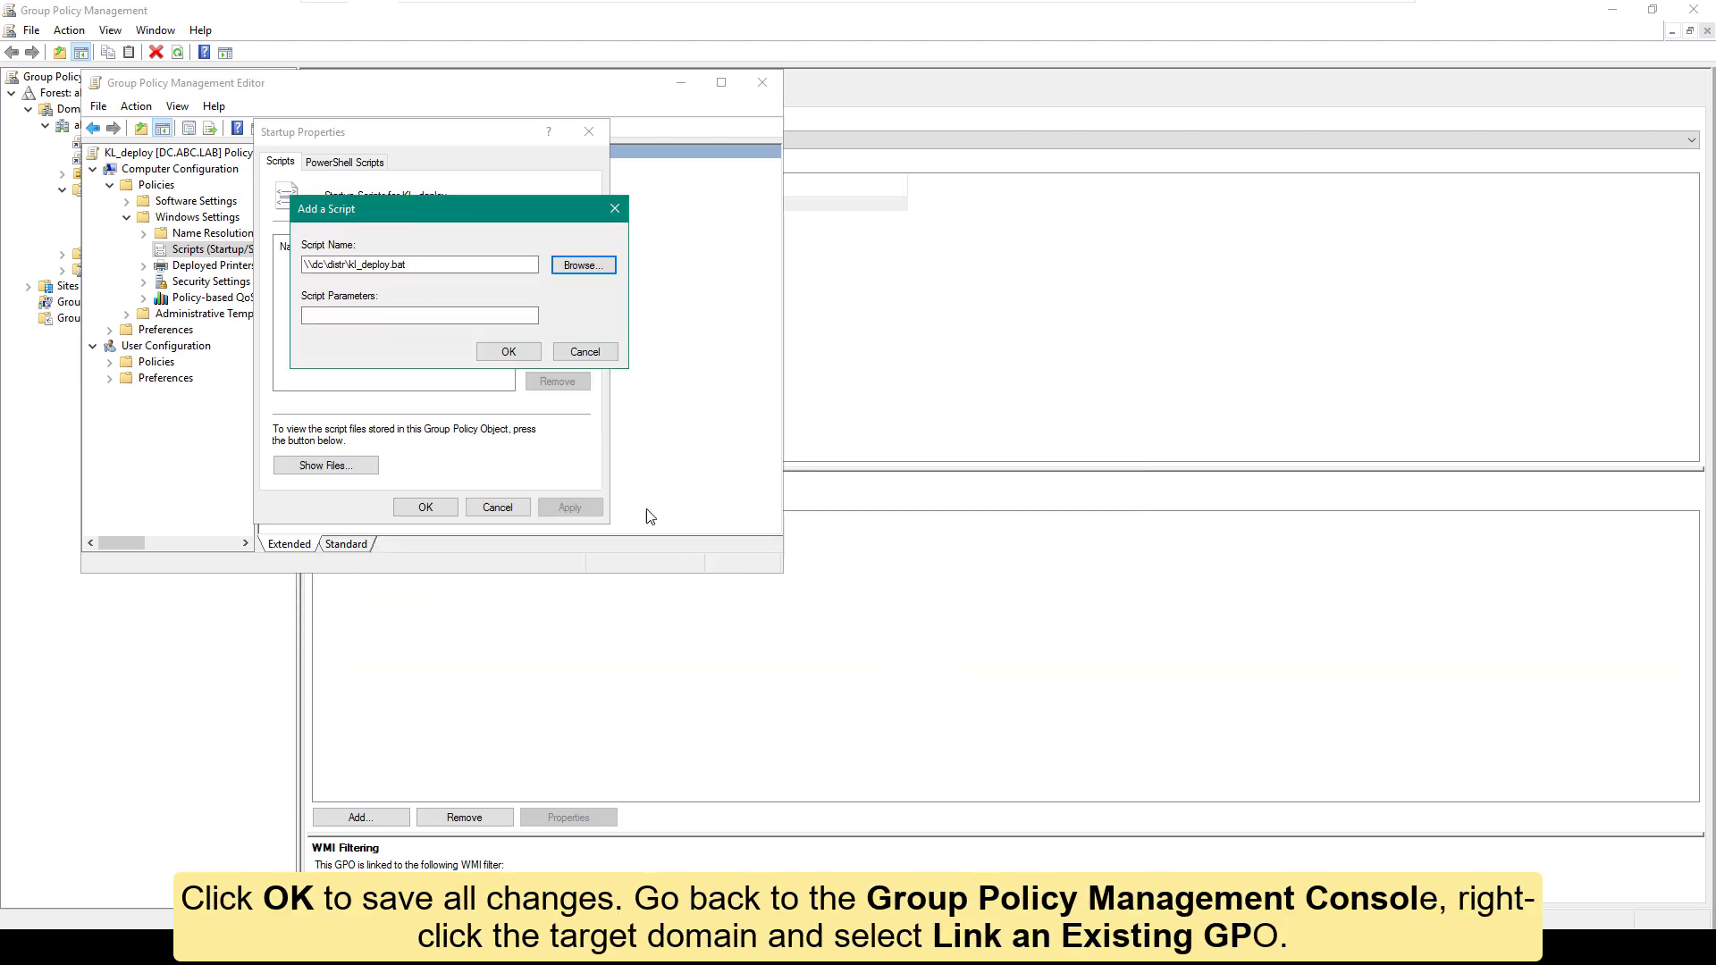
pyautogui.click(509, 352)
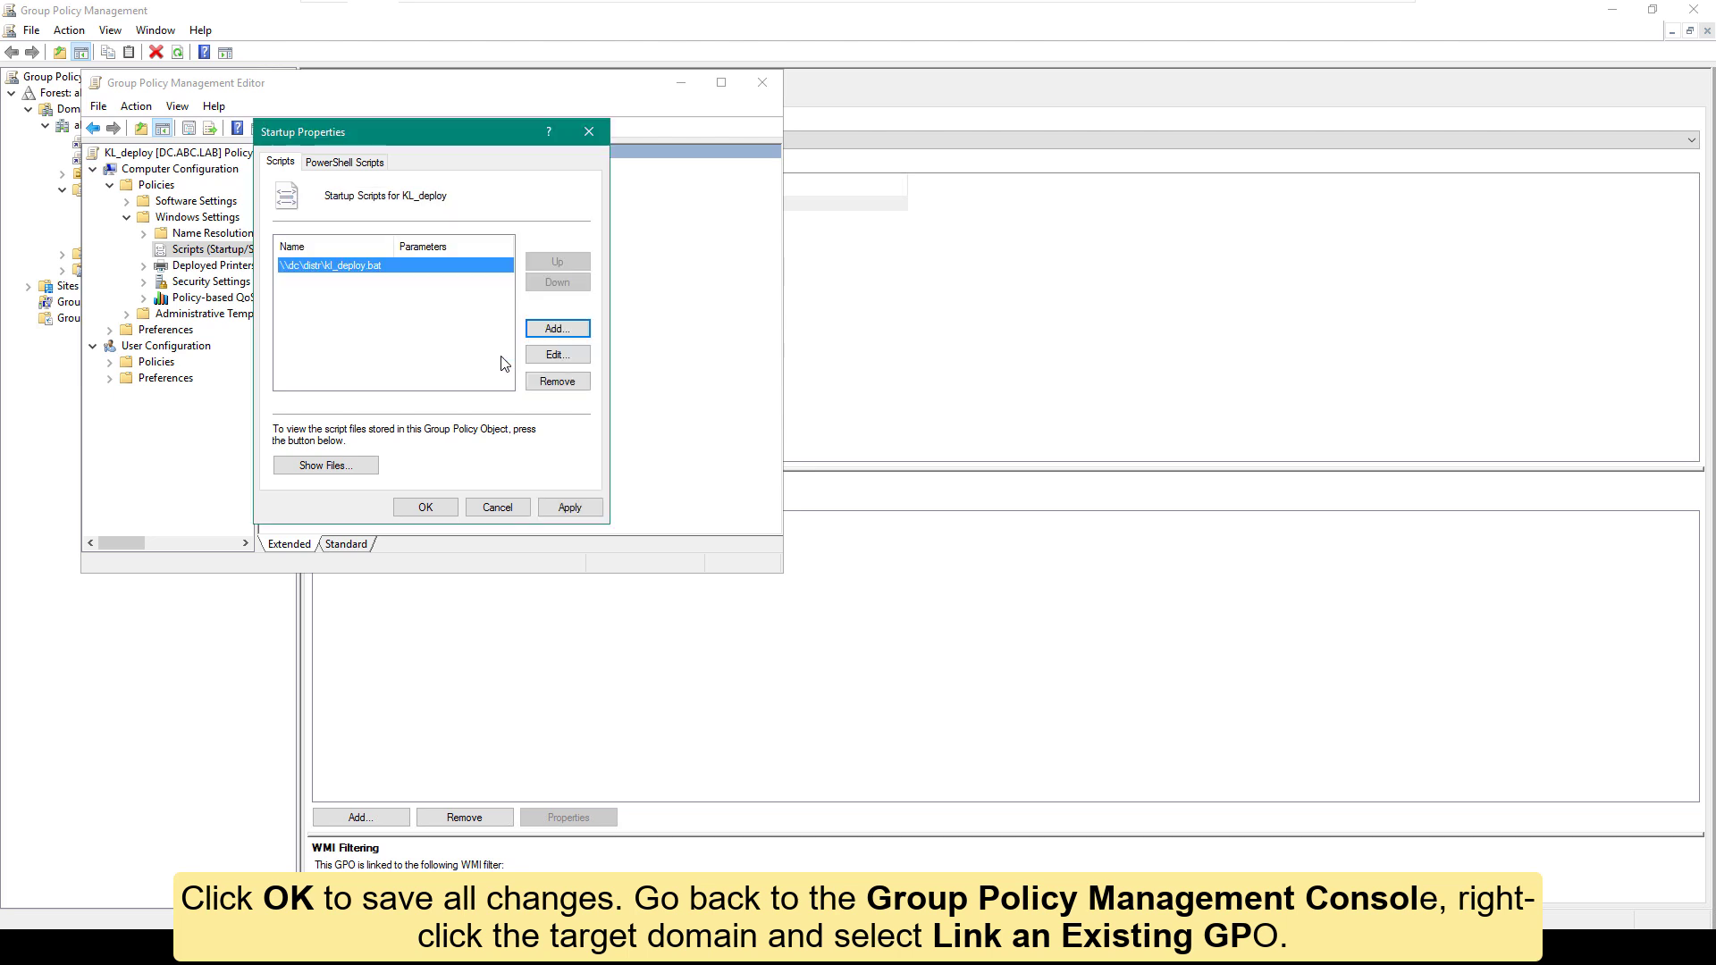
pyautogui.click(579, 510)
pyautogui.click(441, 513)
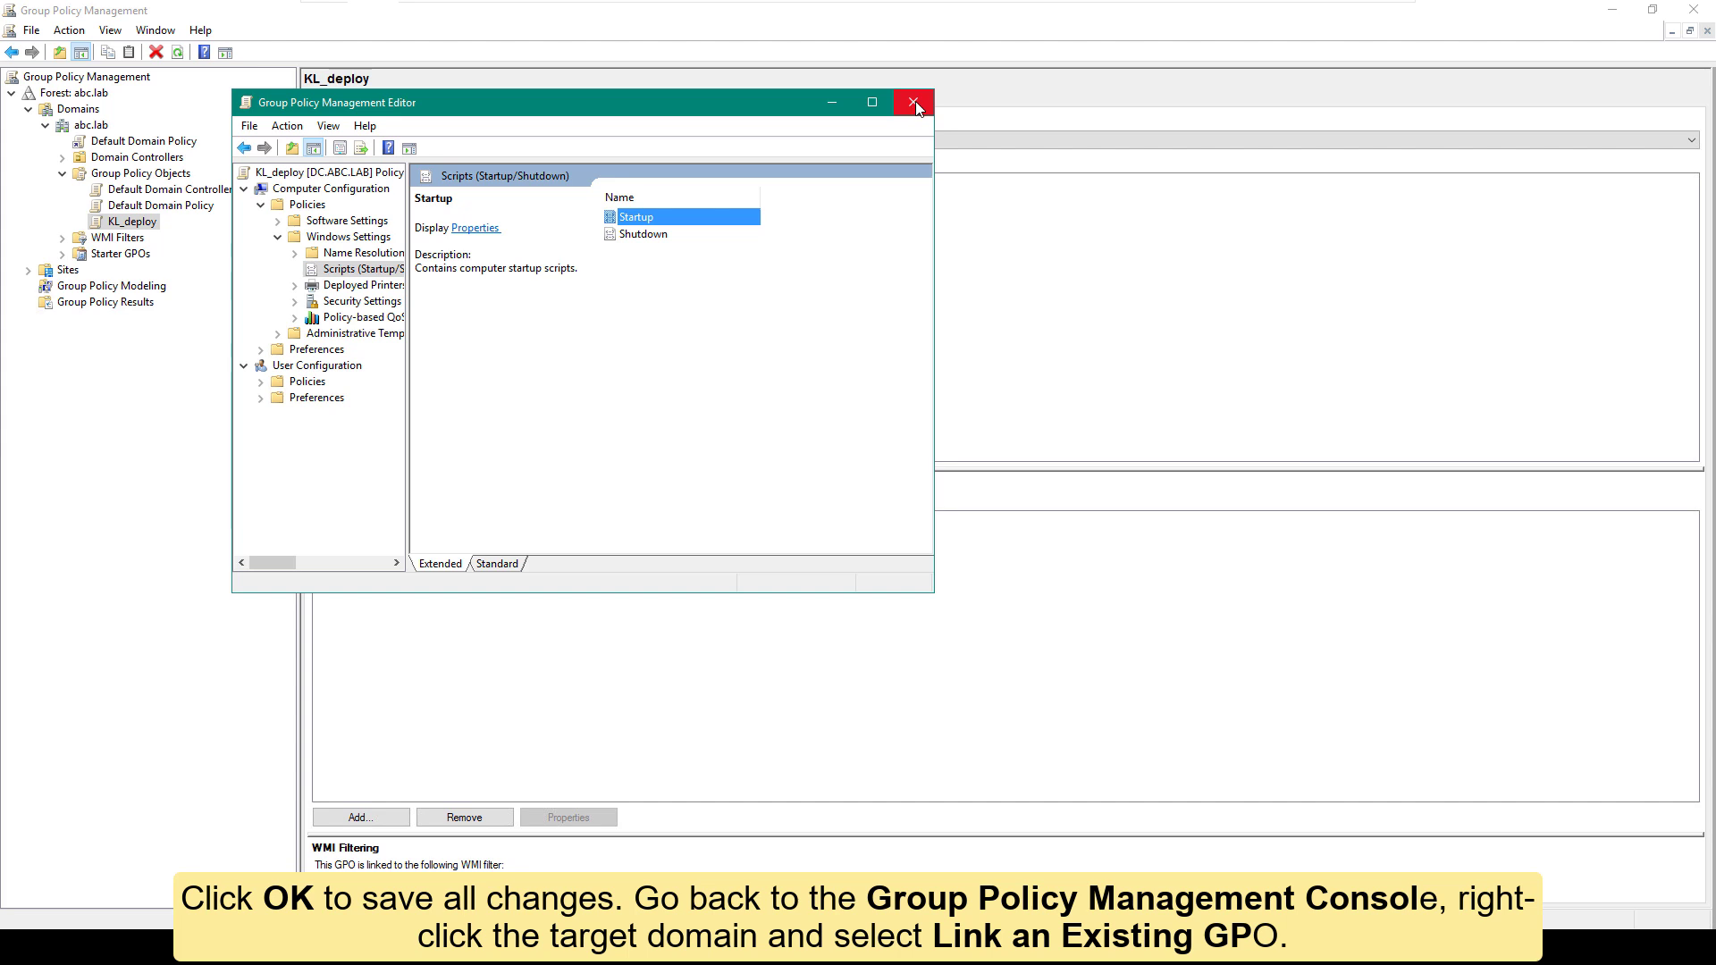
pyautogui.click(914, 103)
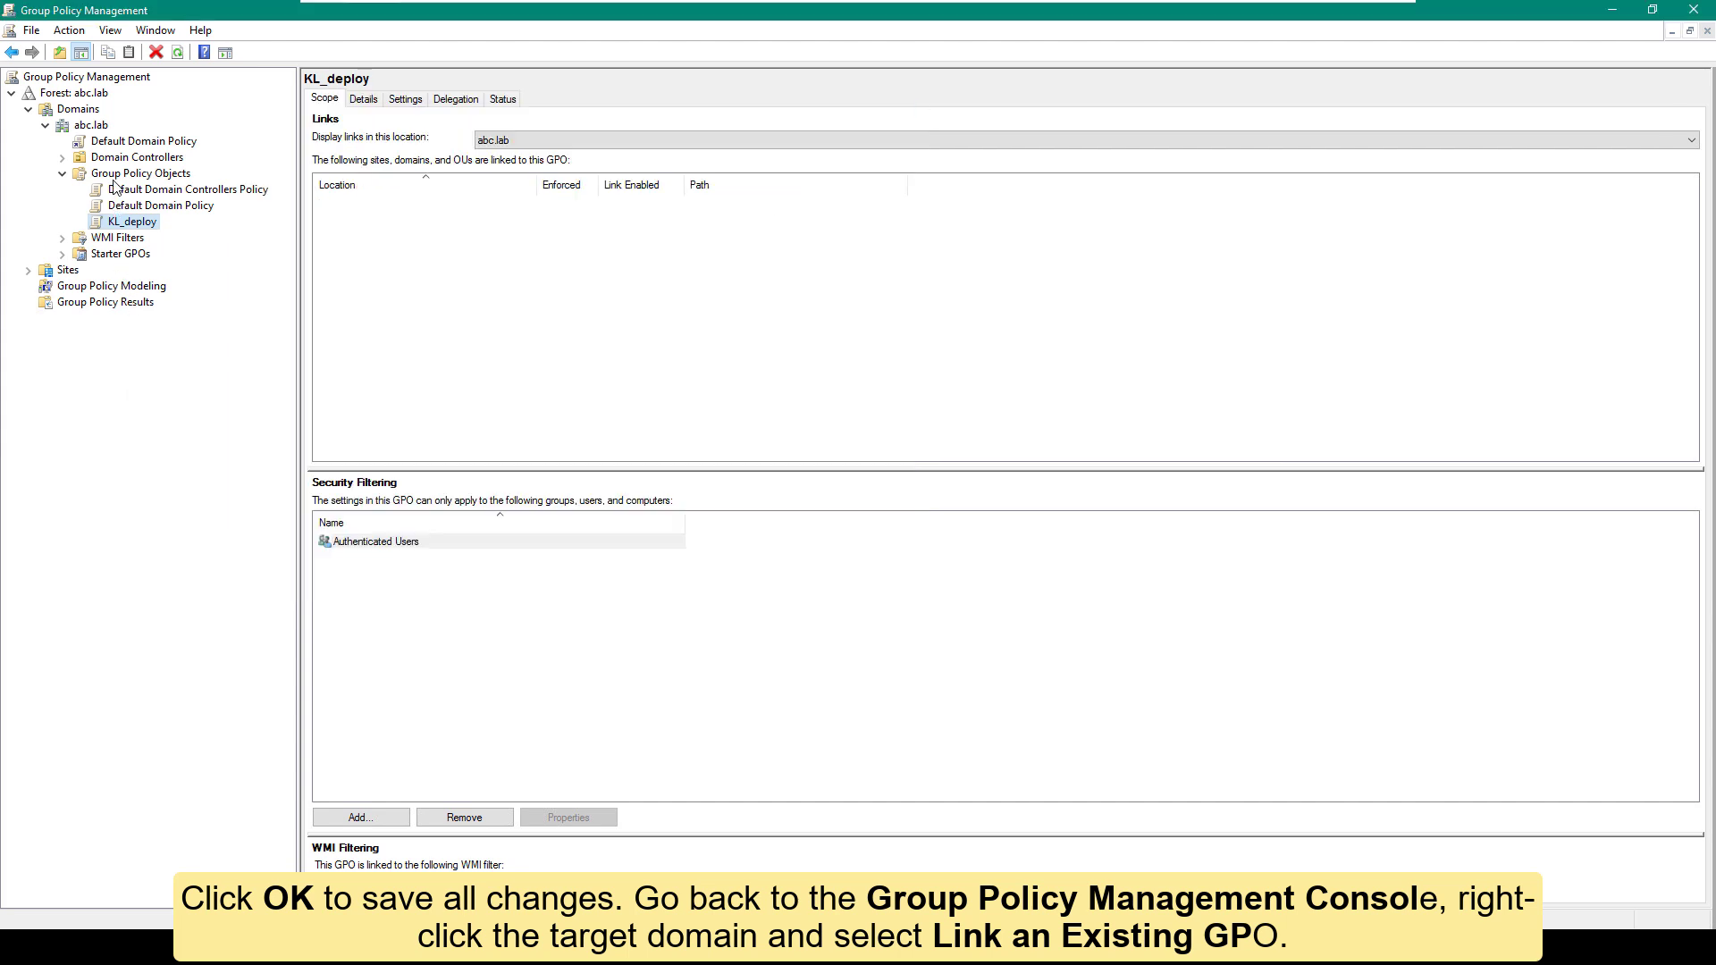
# Step: Link the existing KL_deploy GPO to the abc.lab domain
pyautogui.rightClick(93, 126)
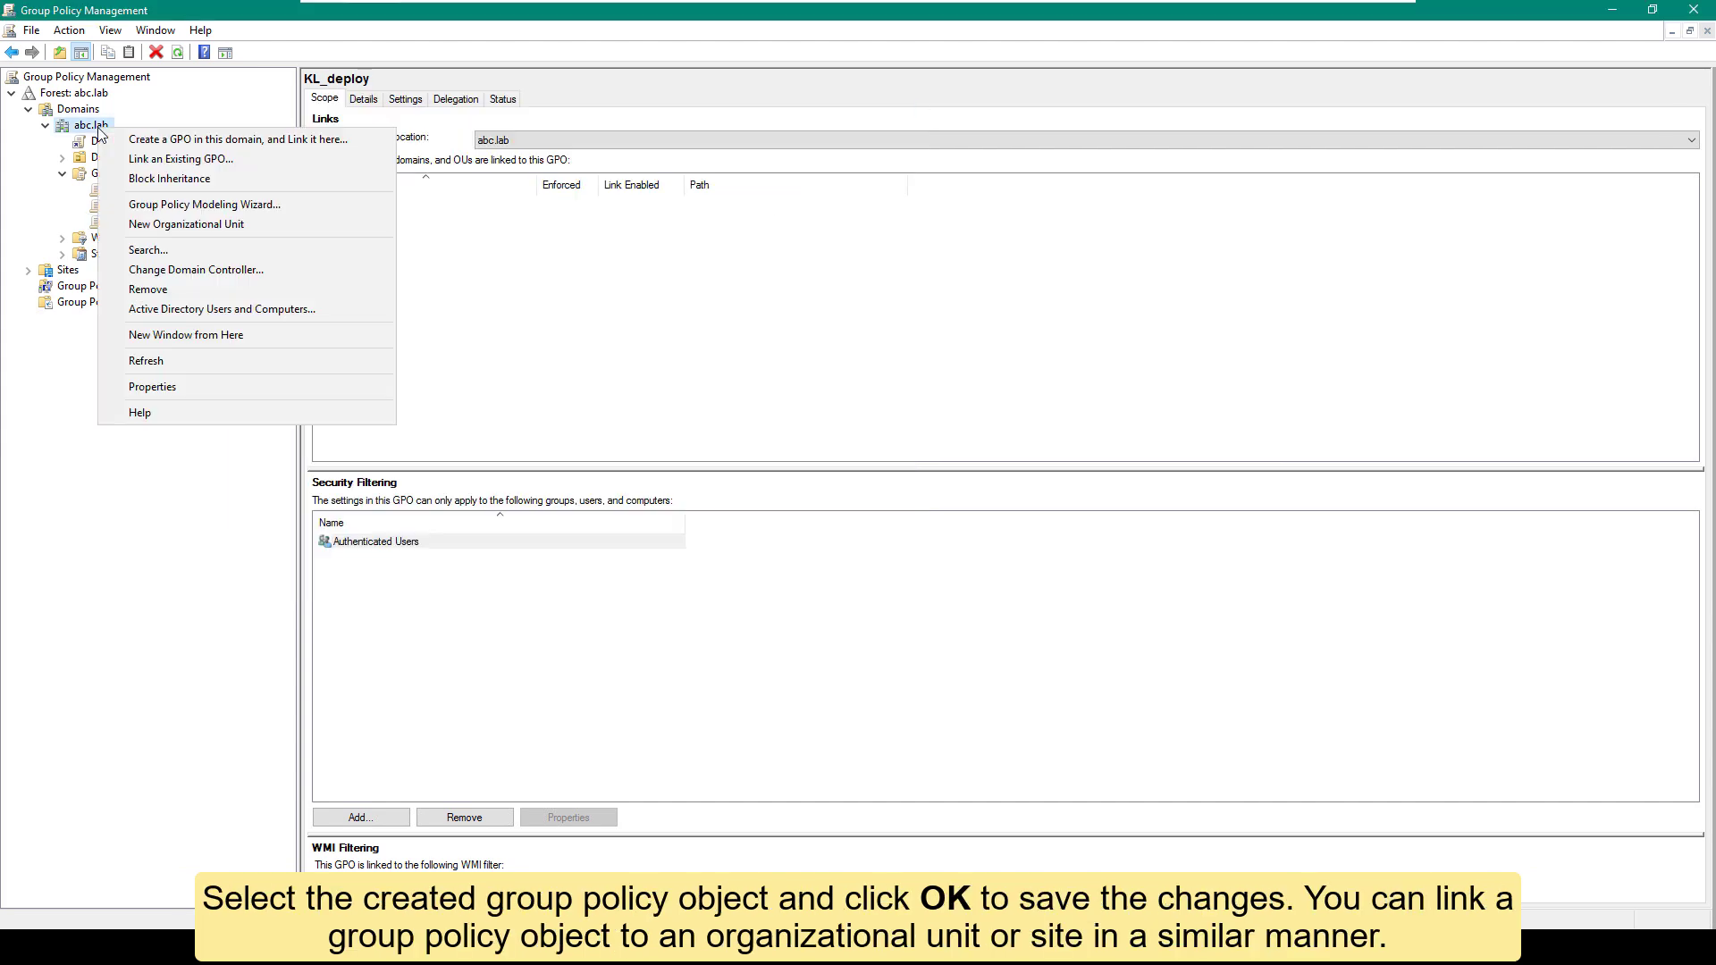
pyautogui.click(116, 157)
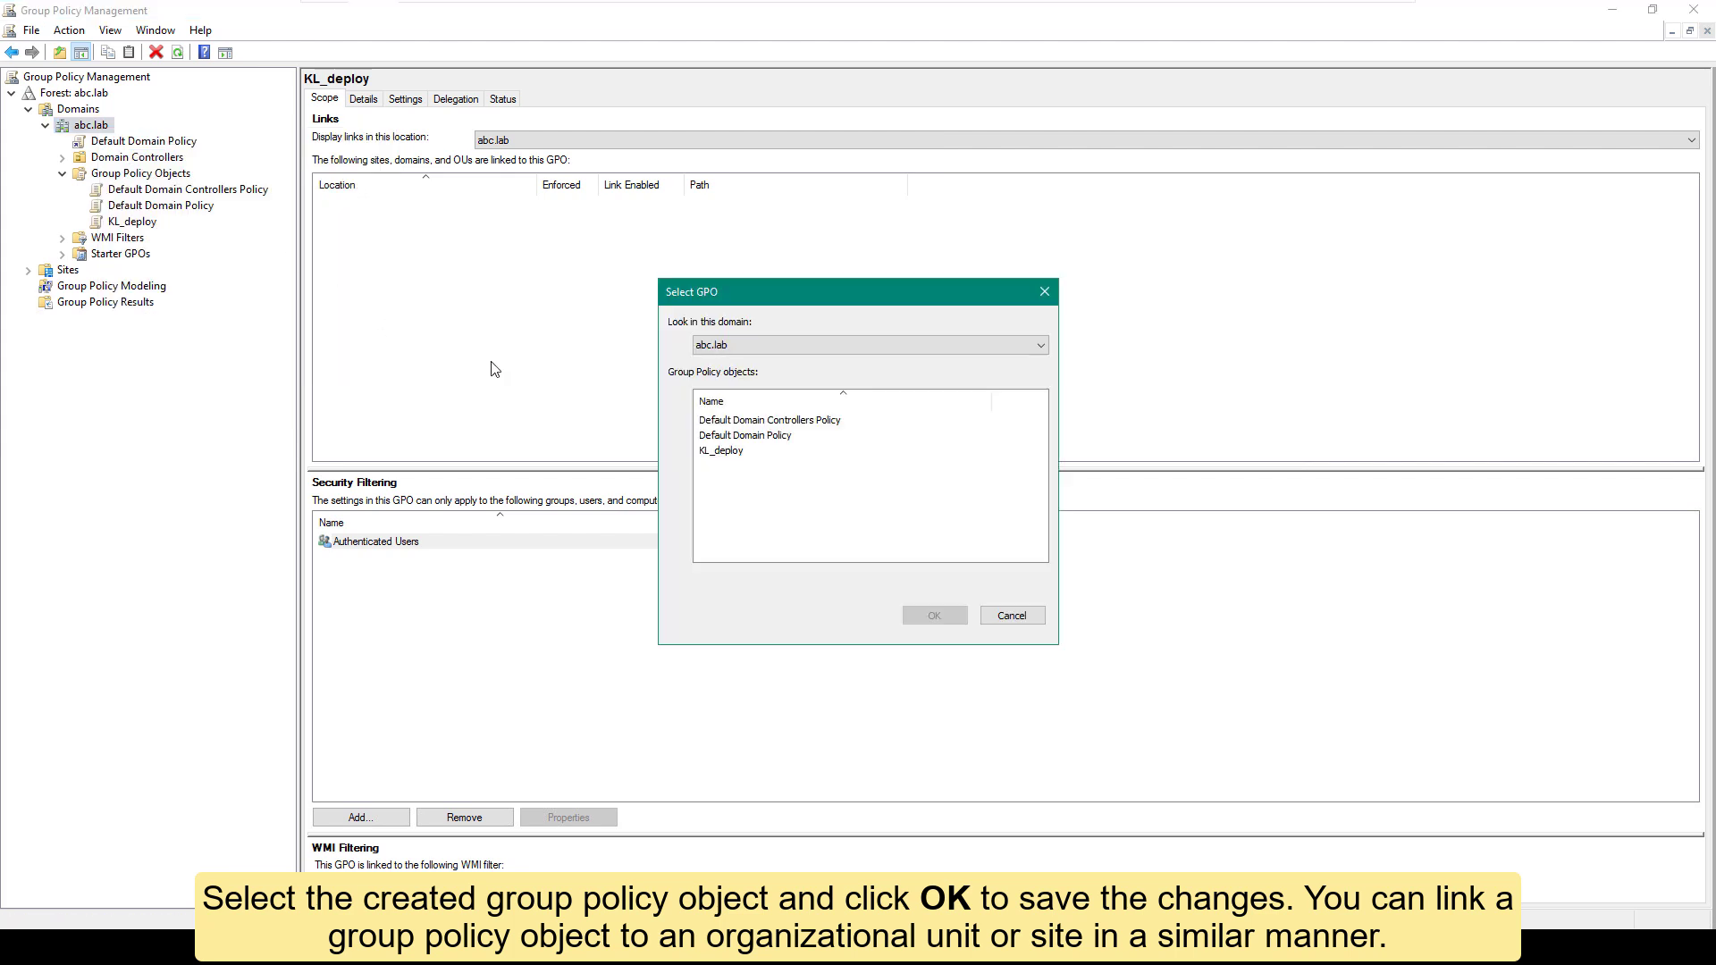
pyautogui.click(726, 451)
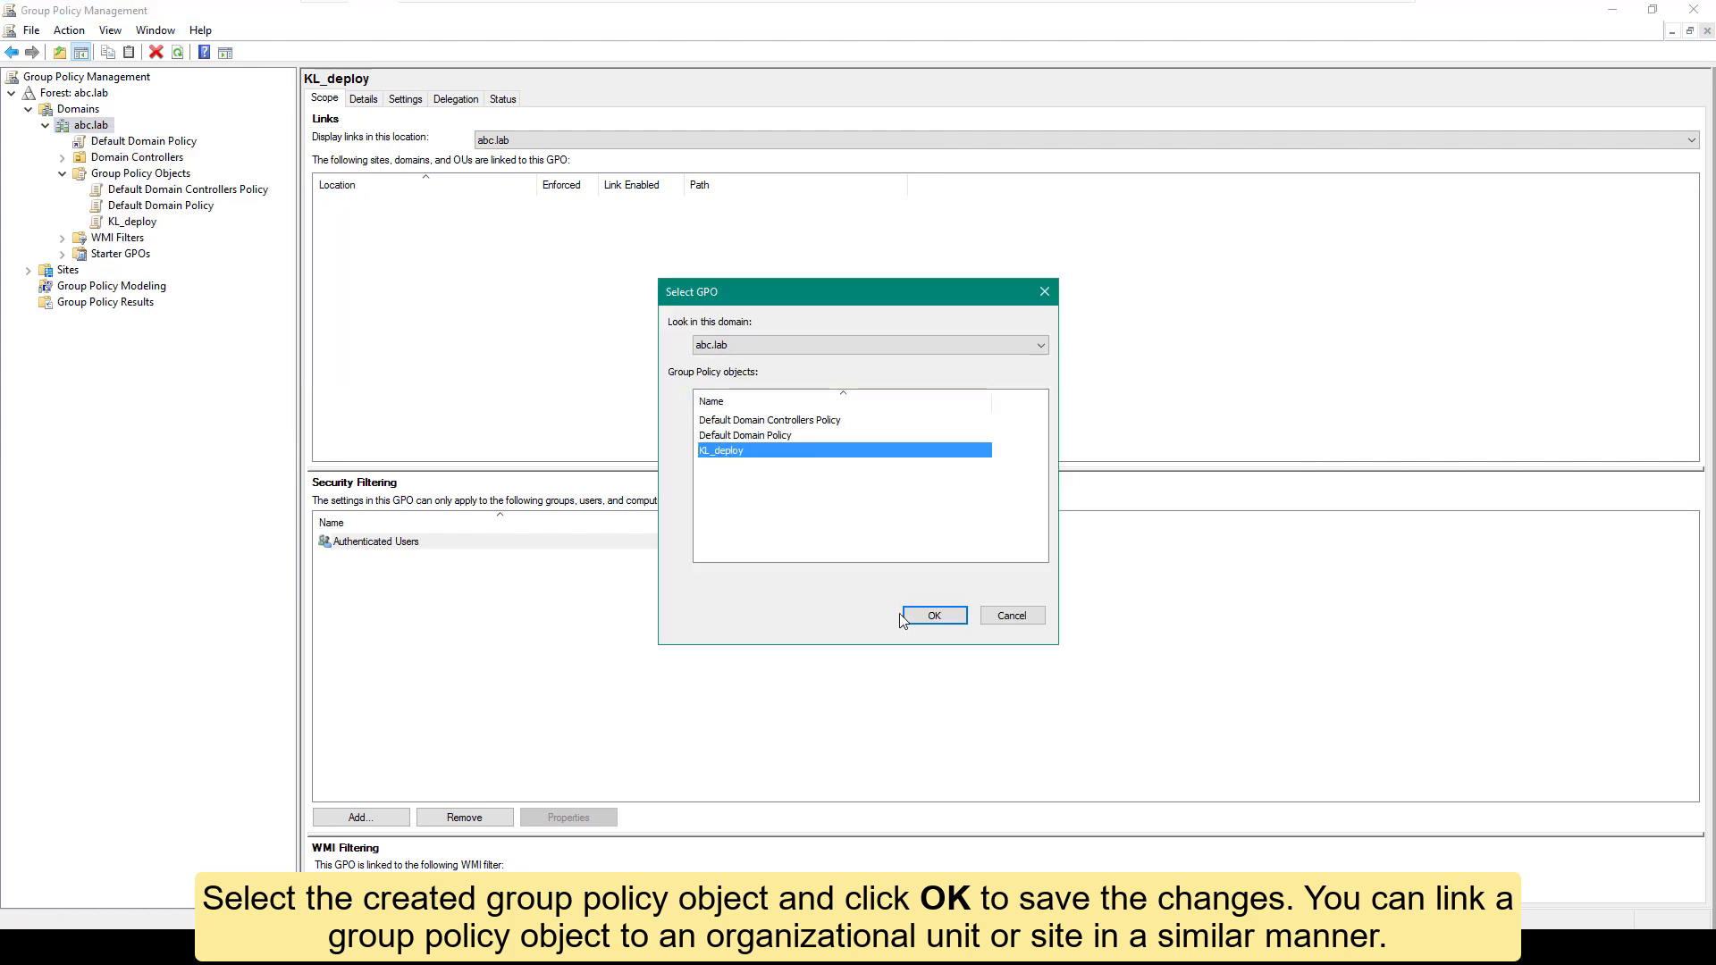
pyautogui.click(929, 616)
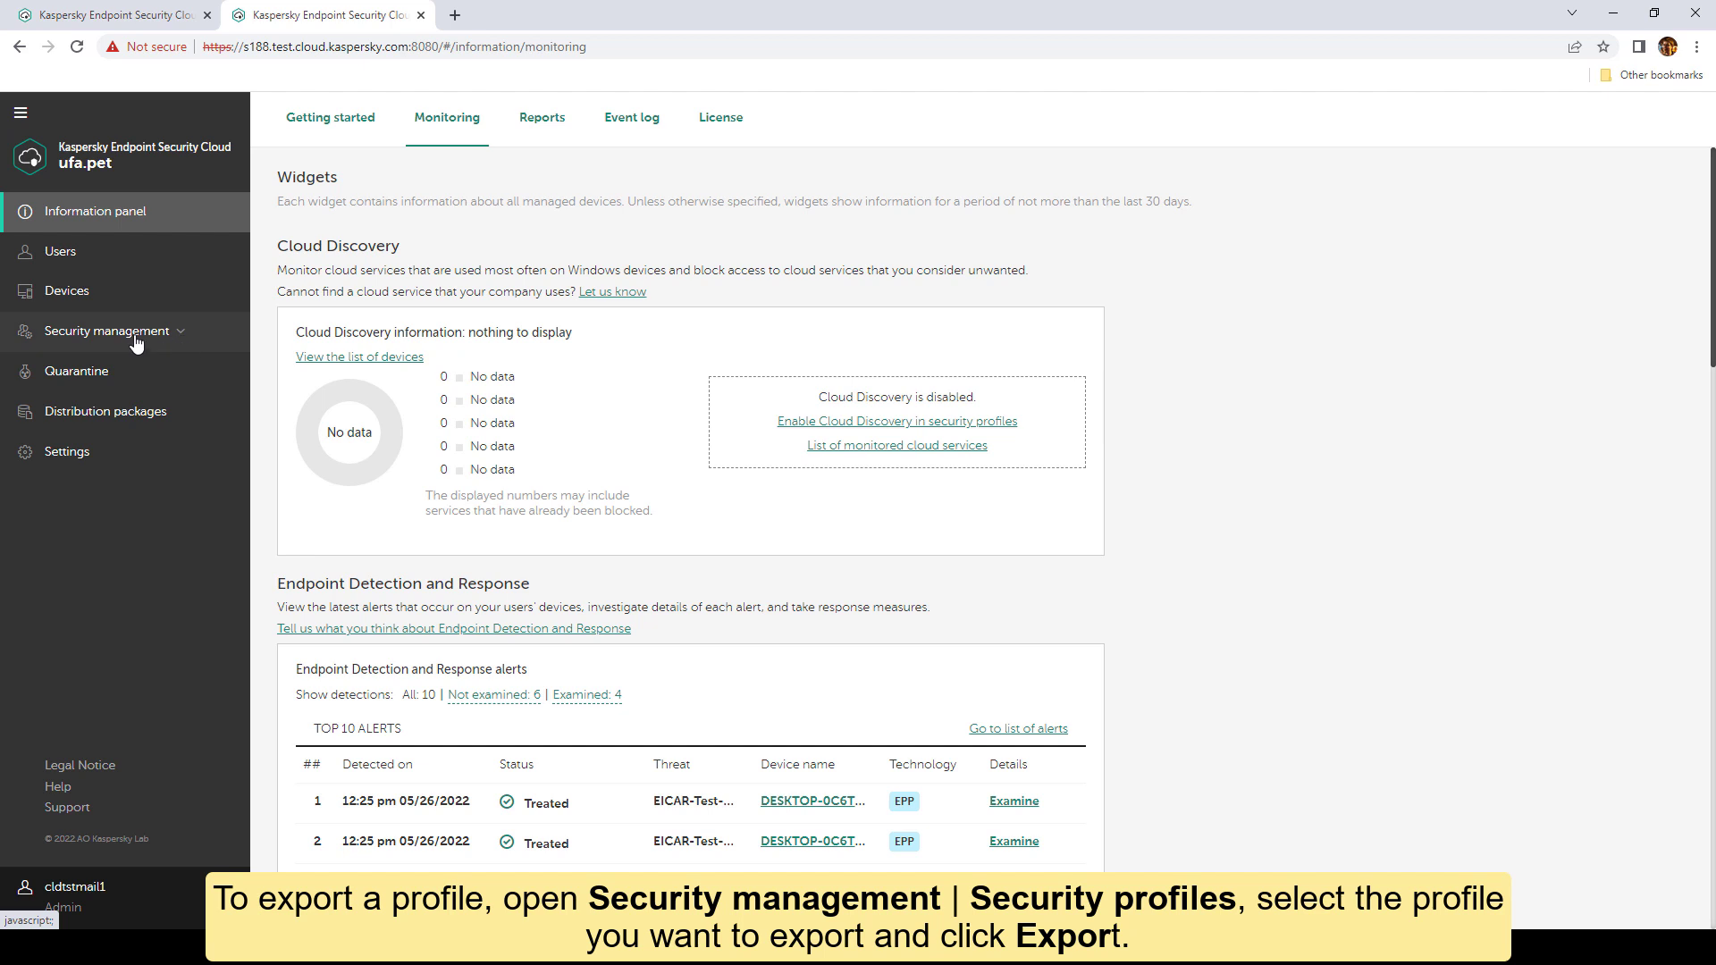
# Step: Export the High security profile as a password-protected file to Downloads, then open company01's workspace
pyautogui.click(135, 343)
pyautogui.click(97, 380)
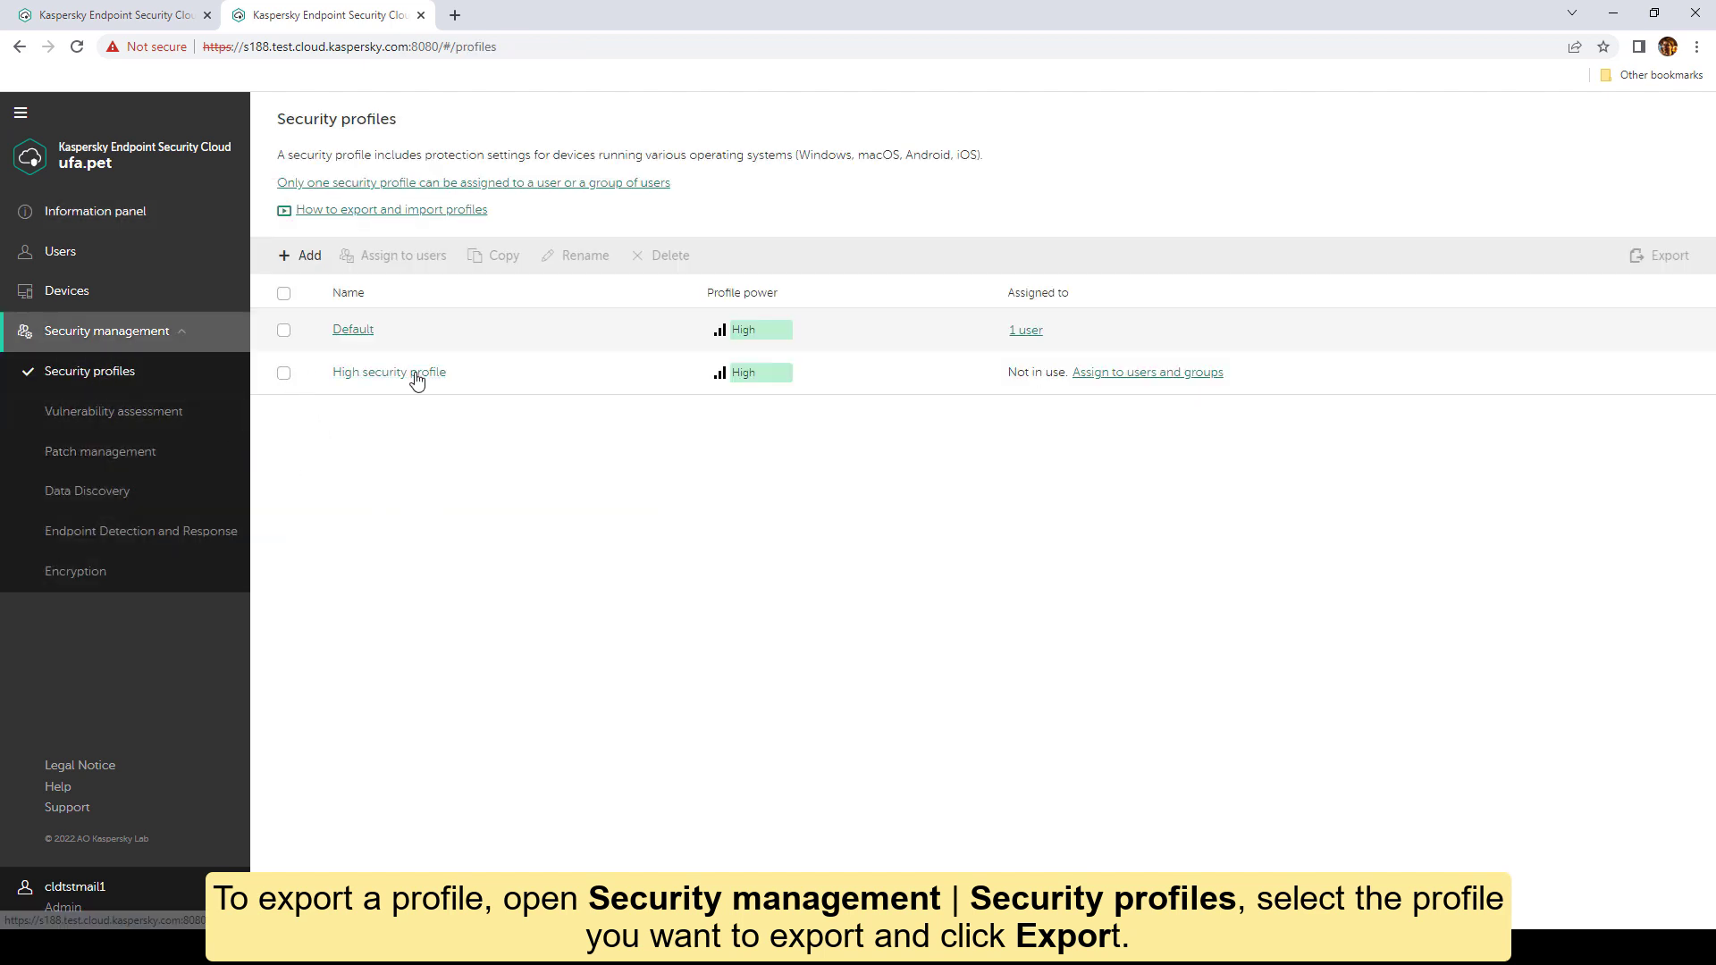
pyautogui.click(284, 374)
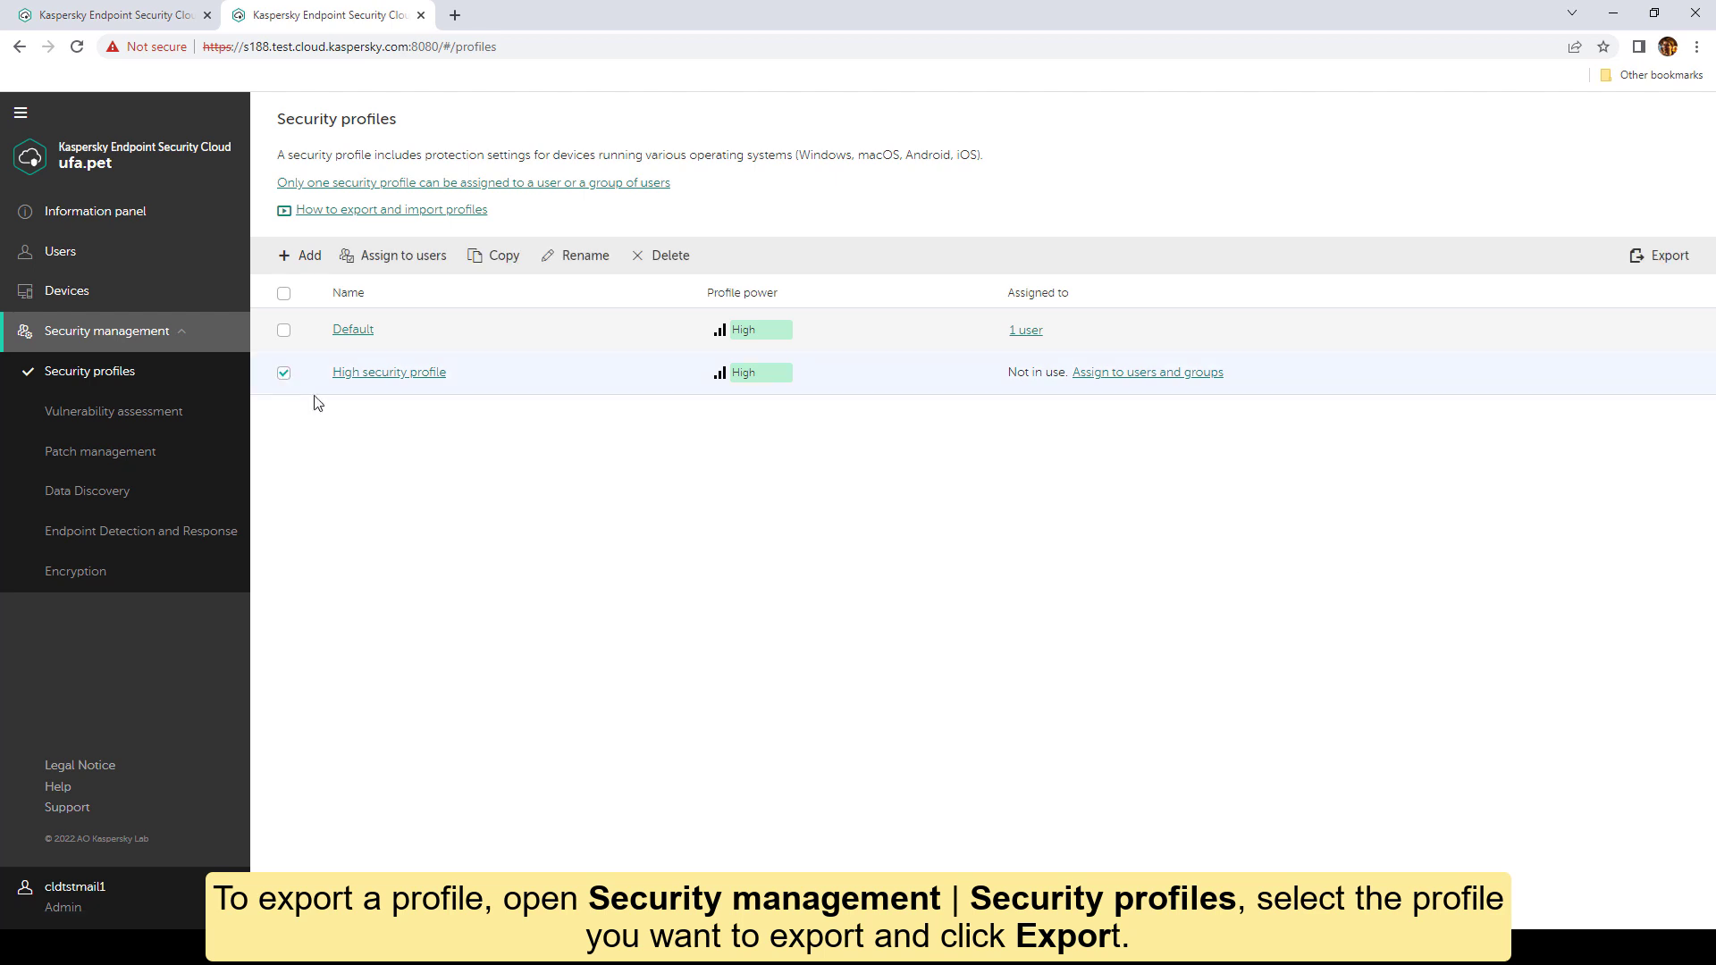
pyautogui.click(1658, 257)
pyautogui.click(1441, 364)
pyautogui.click(1401, 425)
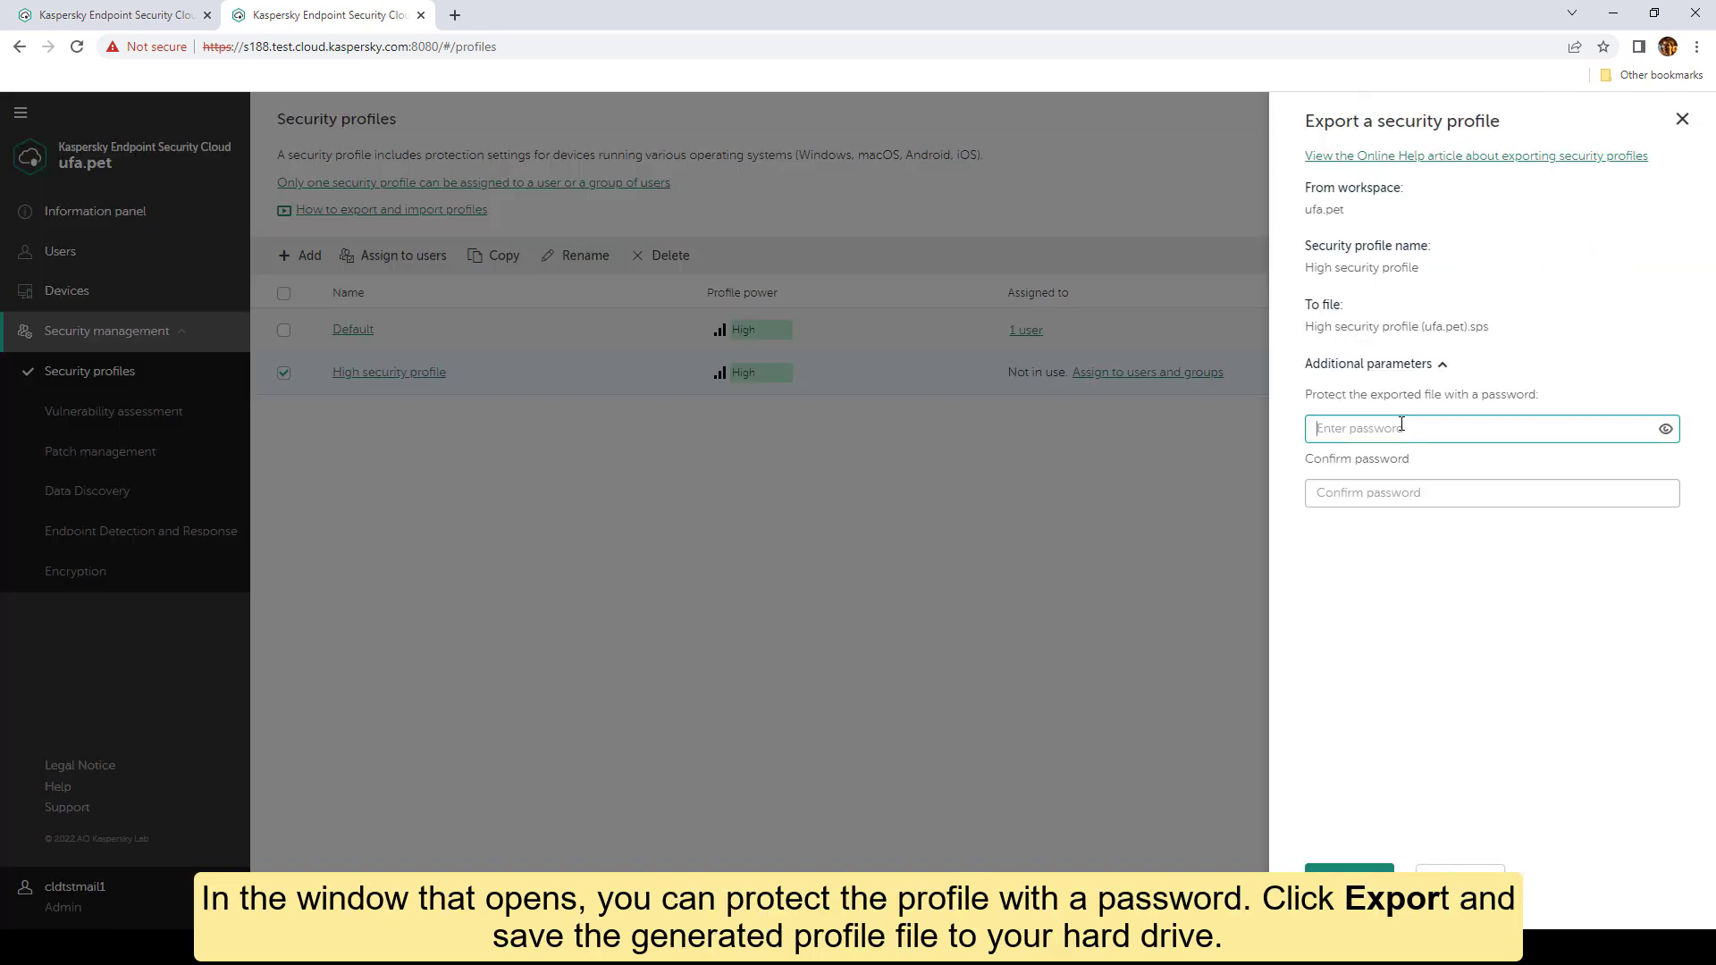
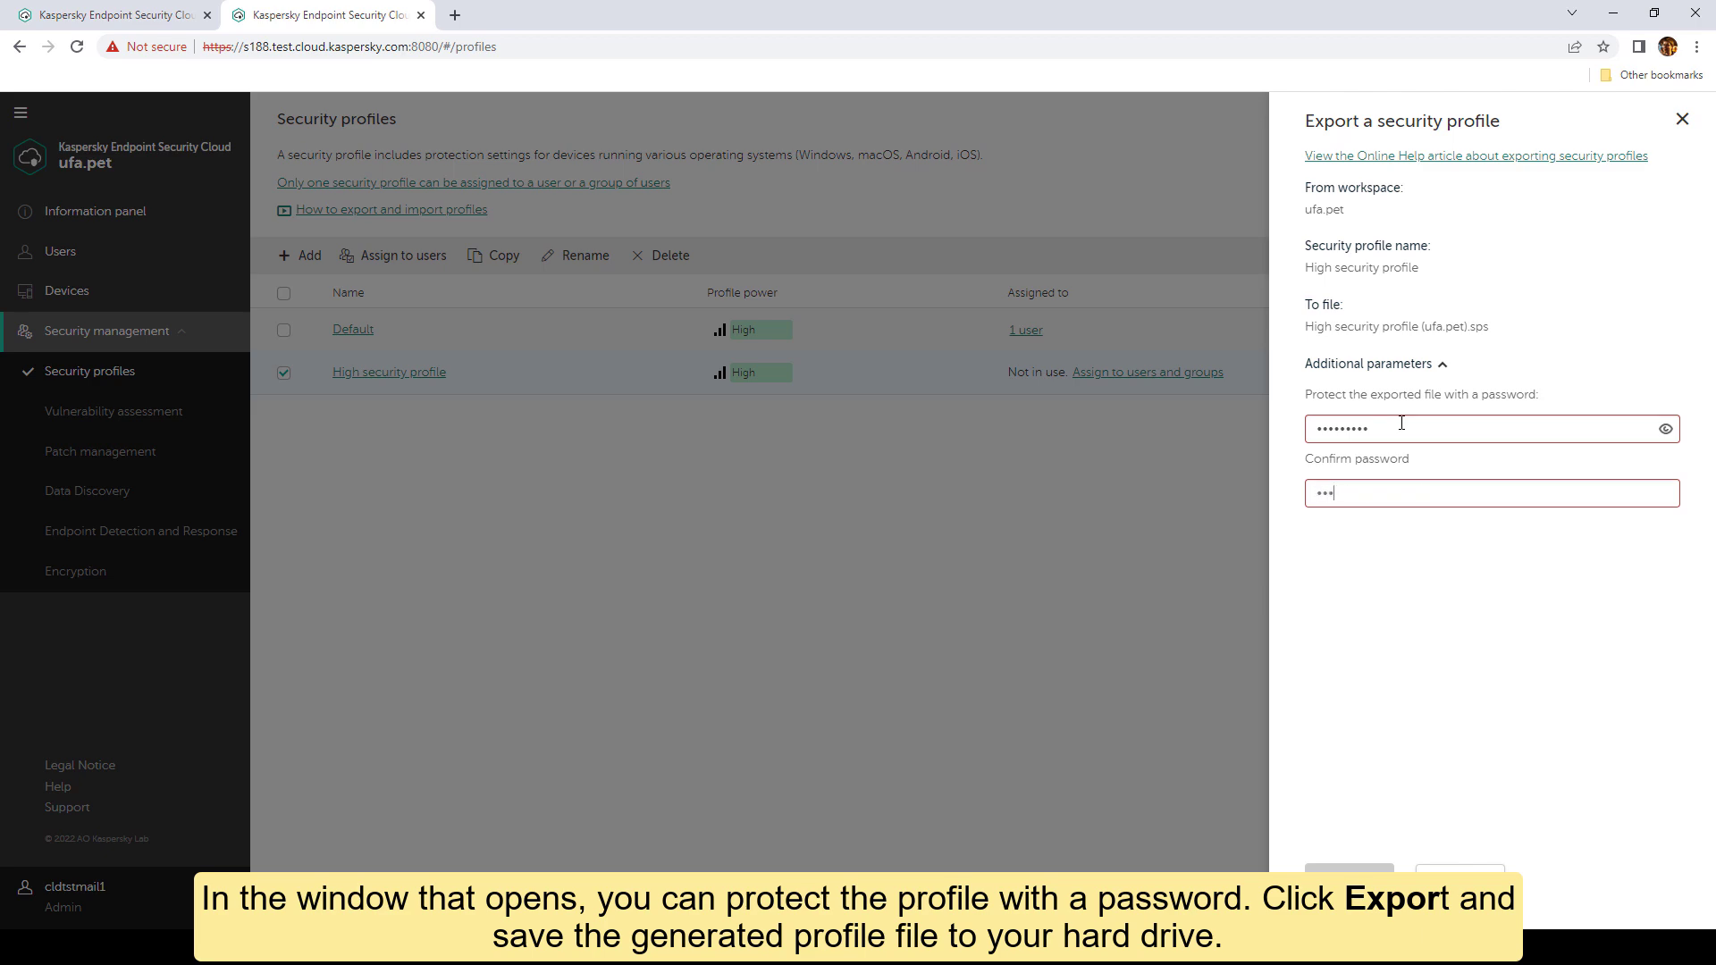
pyautogui.click(1350, 879)
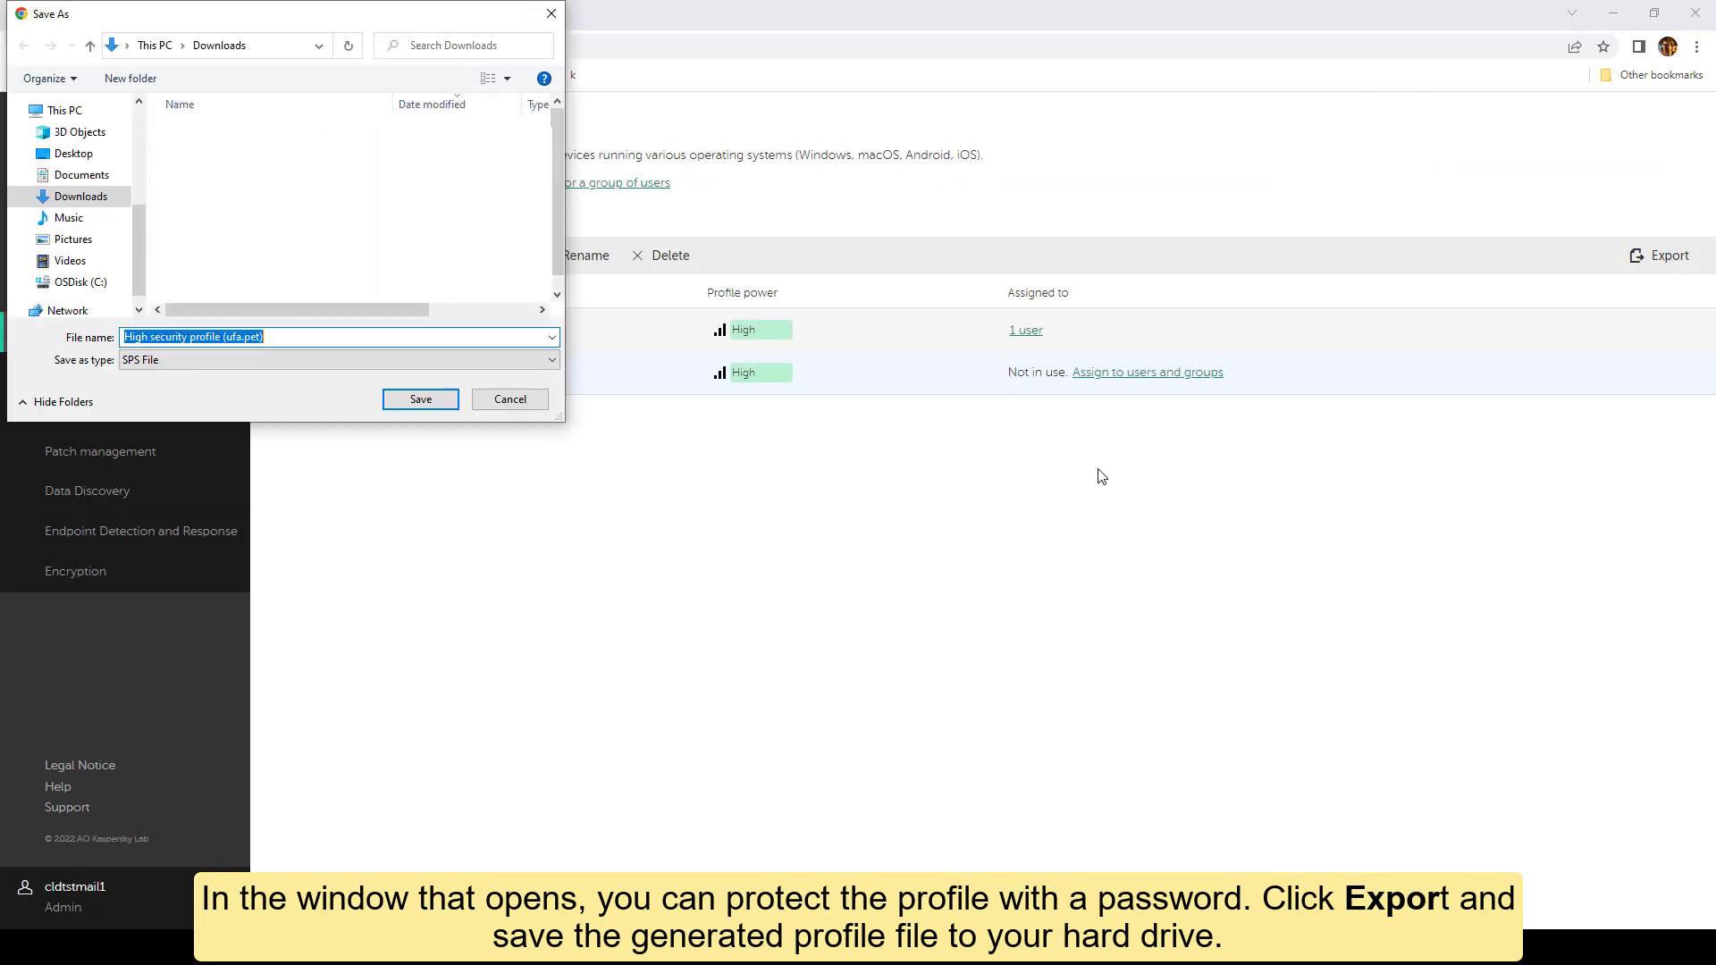
pyautogui.click(420, 399)
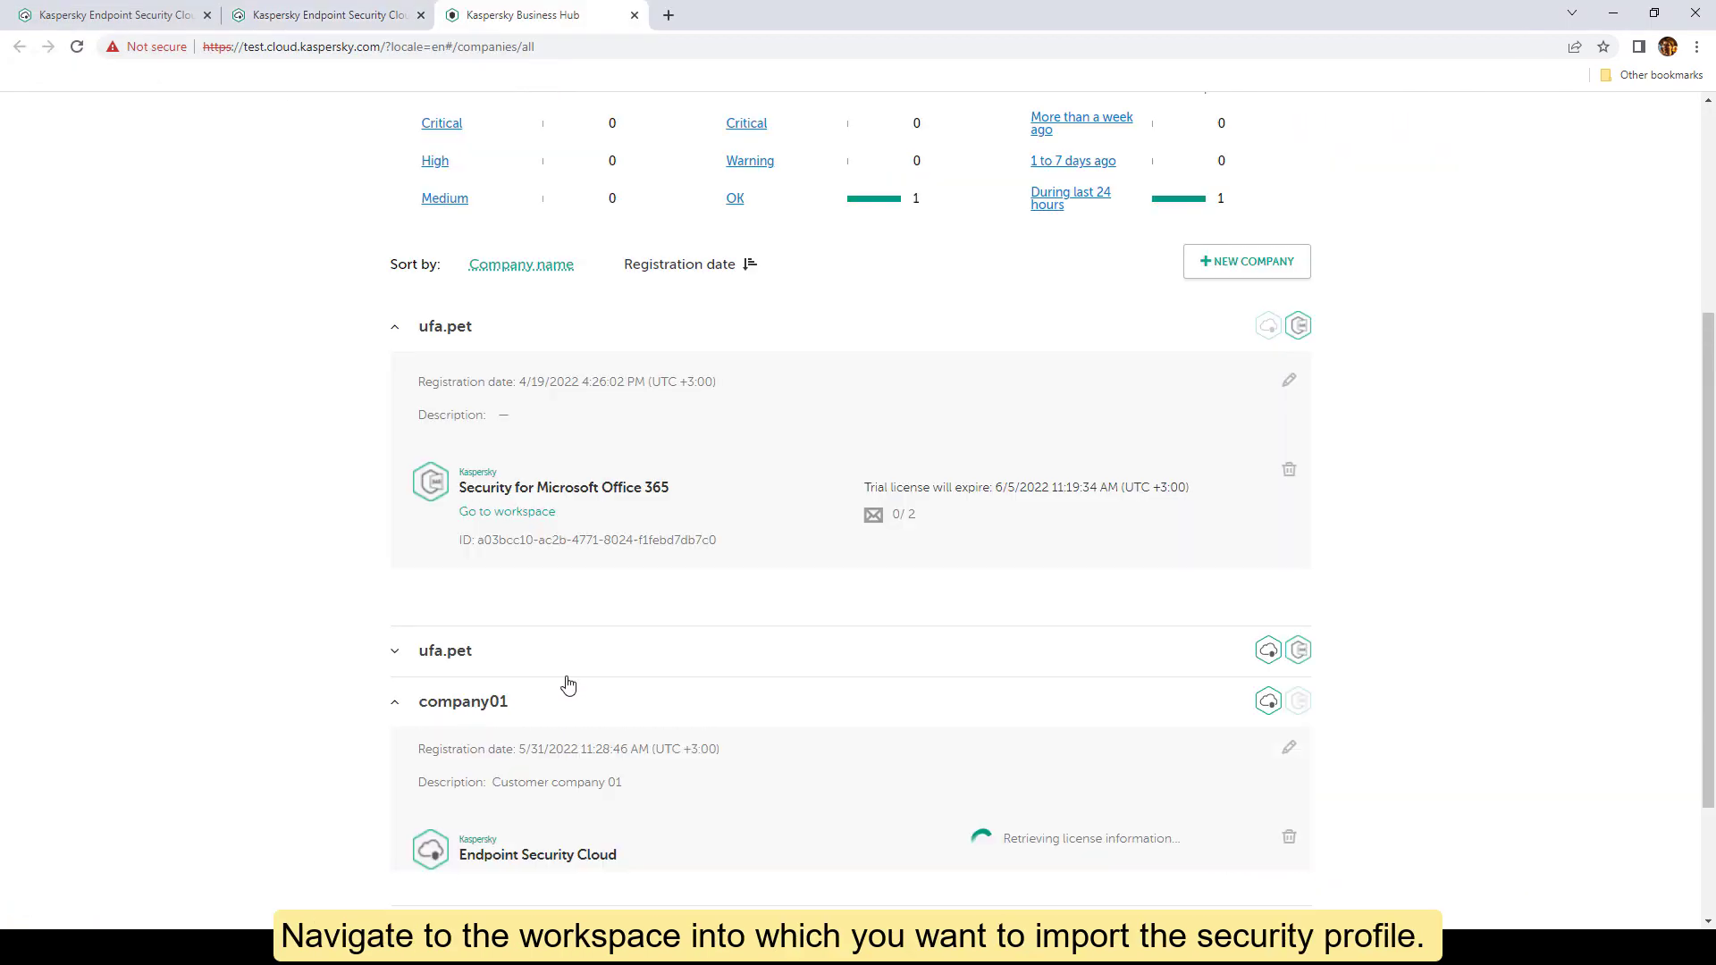
pyautogui.scroll(-3, 781, 655)
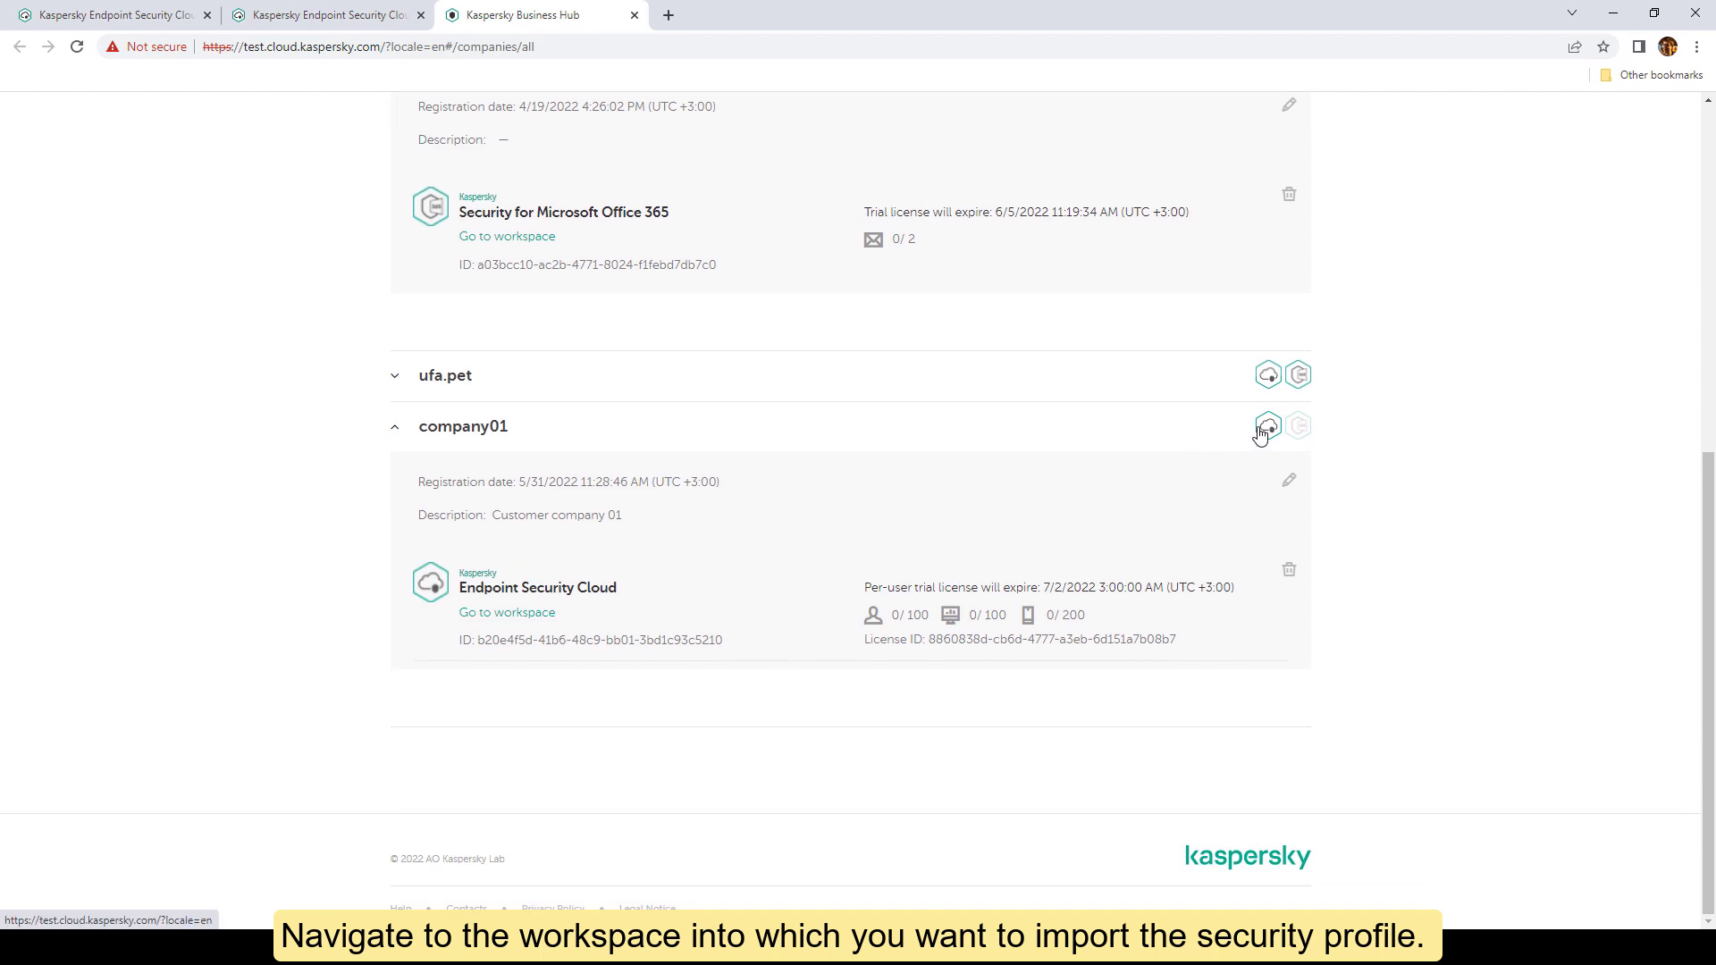
pyautogui.click(1260, 429)
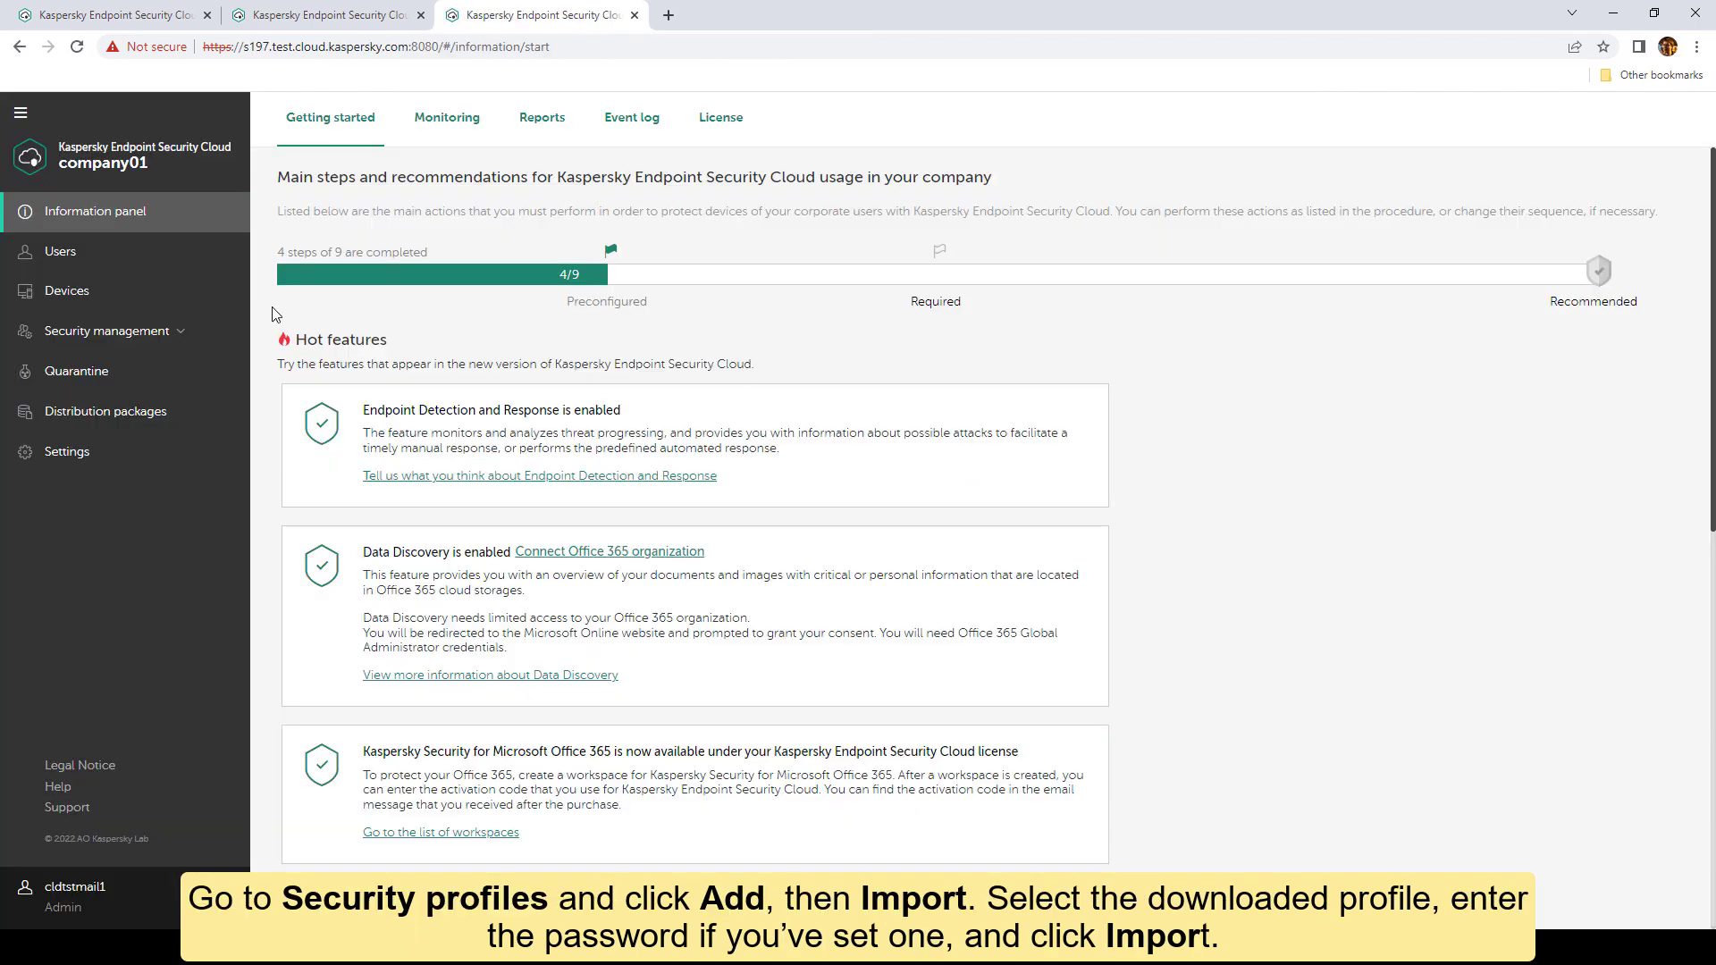
# Step: Start a profile import from the Security profiles list under Security management
pyautogui.click(185, 333)
pyautogui.click(89, 371)
pyautogui.click(304, 255)
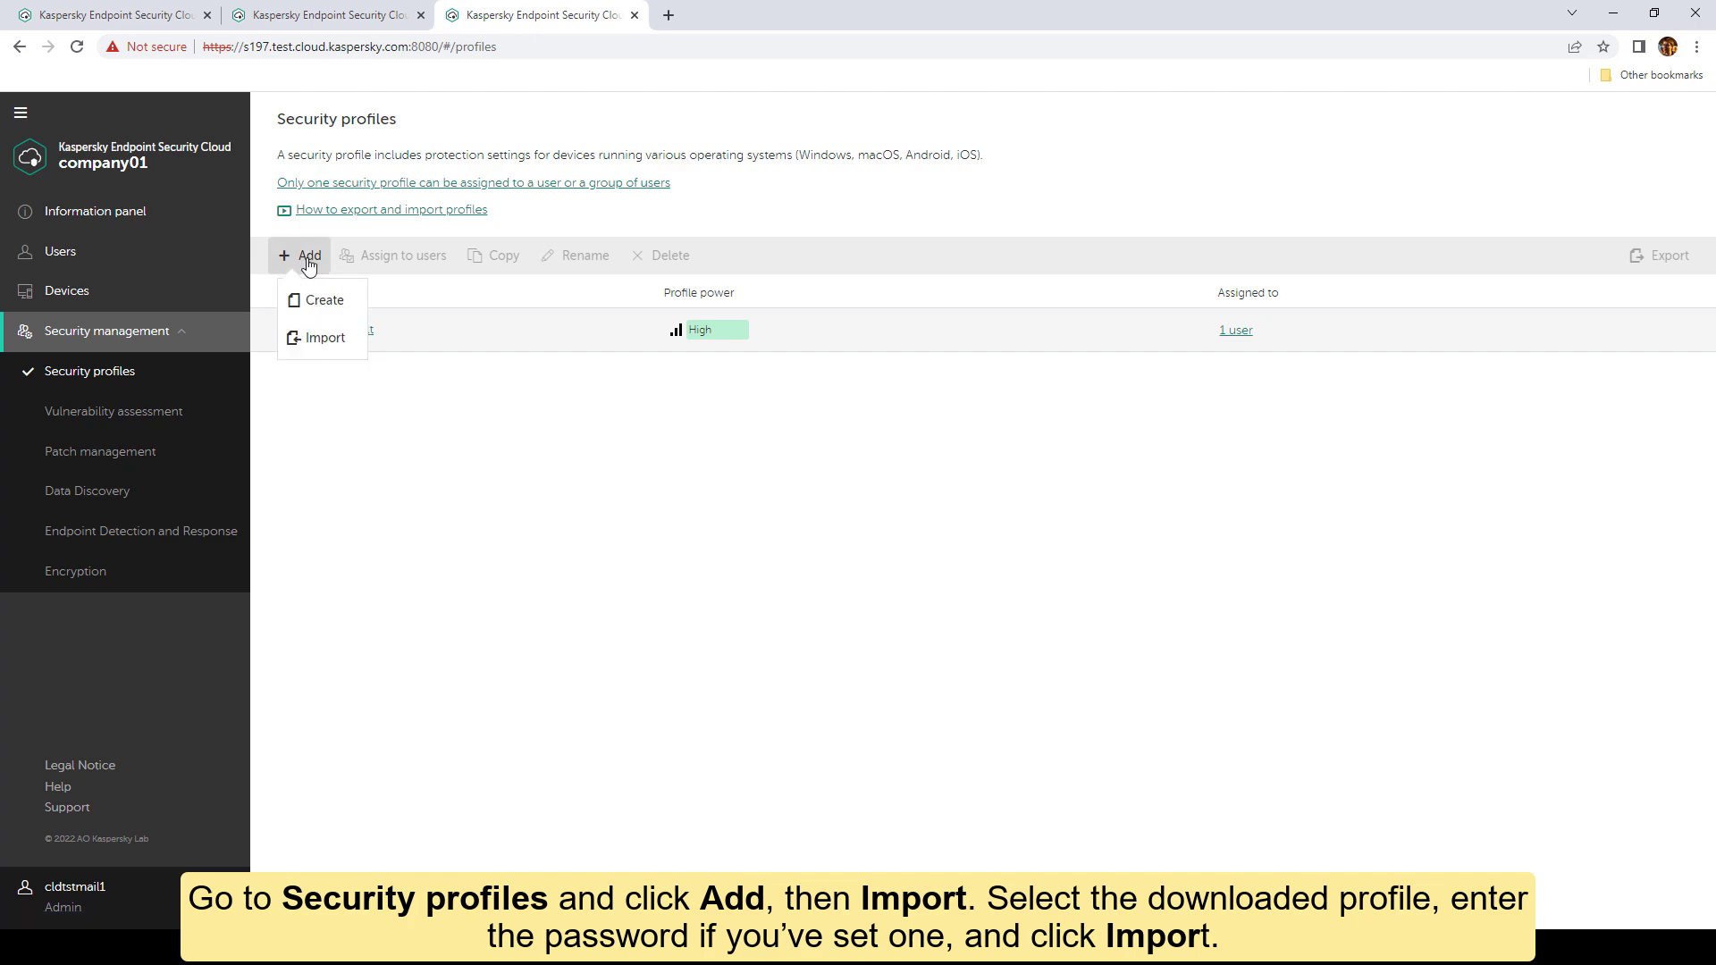
pyautogui.click(308, 342)
# Step: Upload the High security profile (ufa.pet).sps file, enter its password, and import it into company01
pyautogui.click(1346, 211)
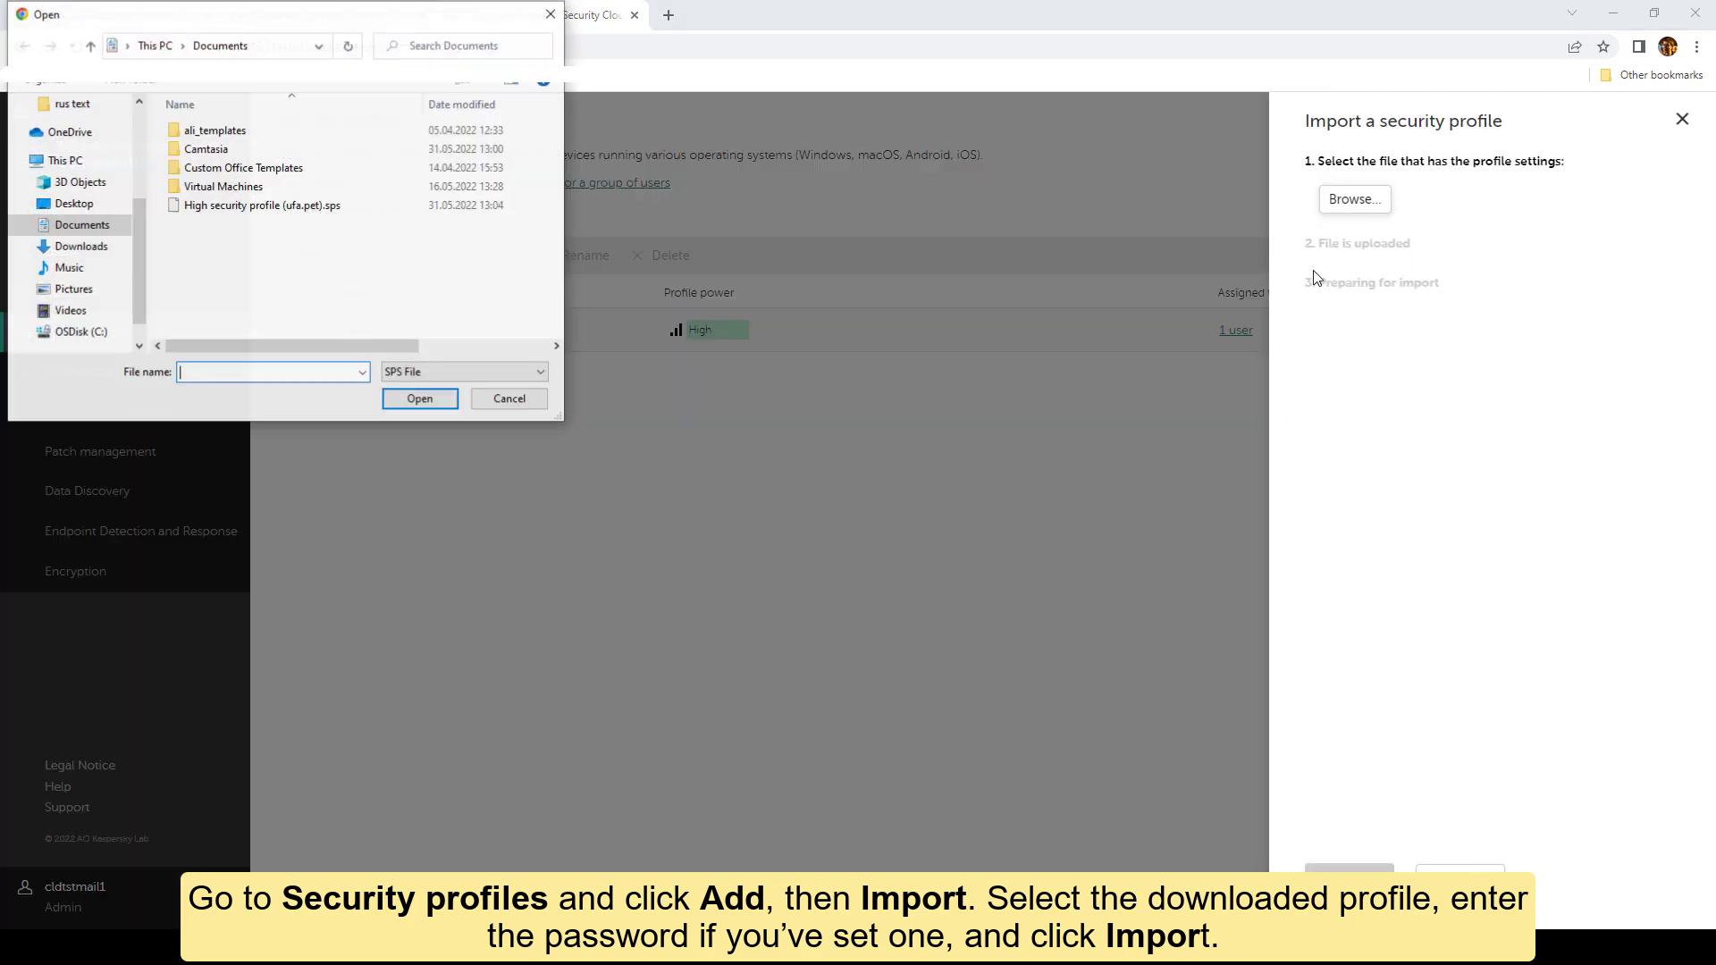
pyautogui.click(259, 211)
pyautogui.click(414, 396)
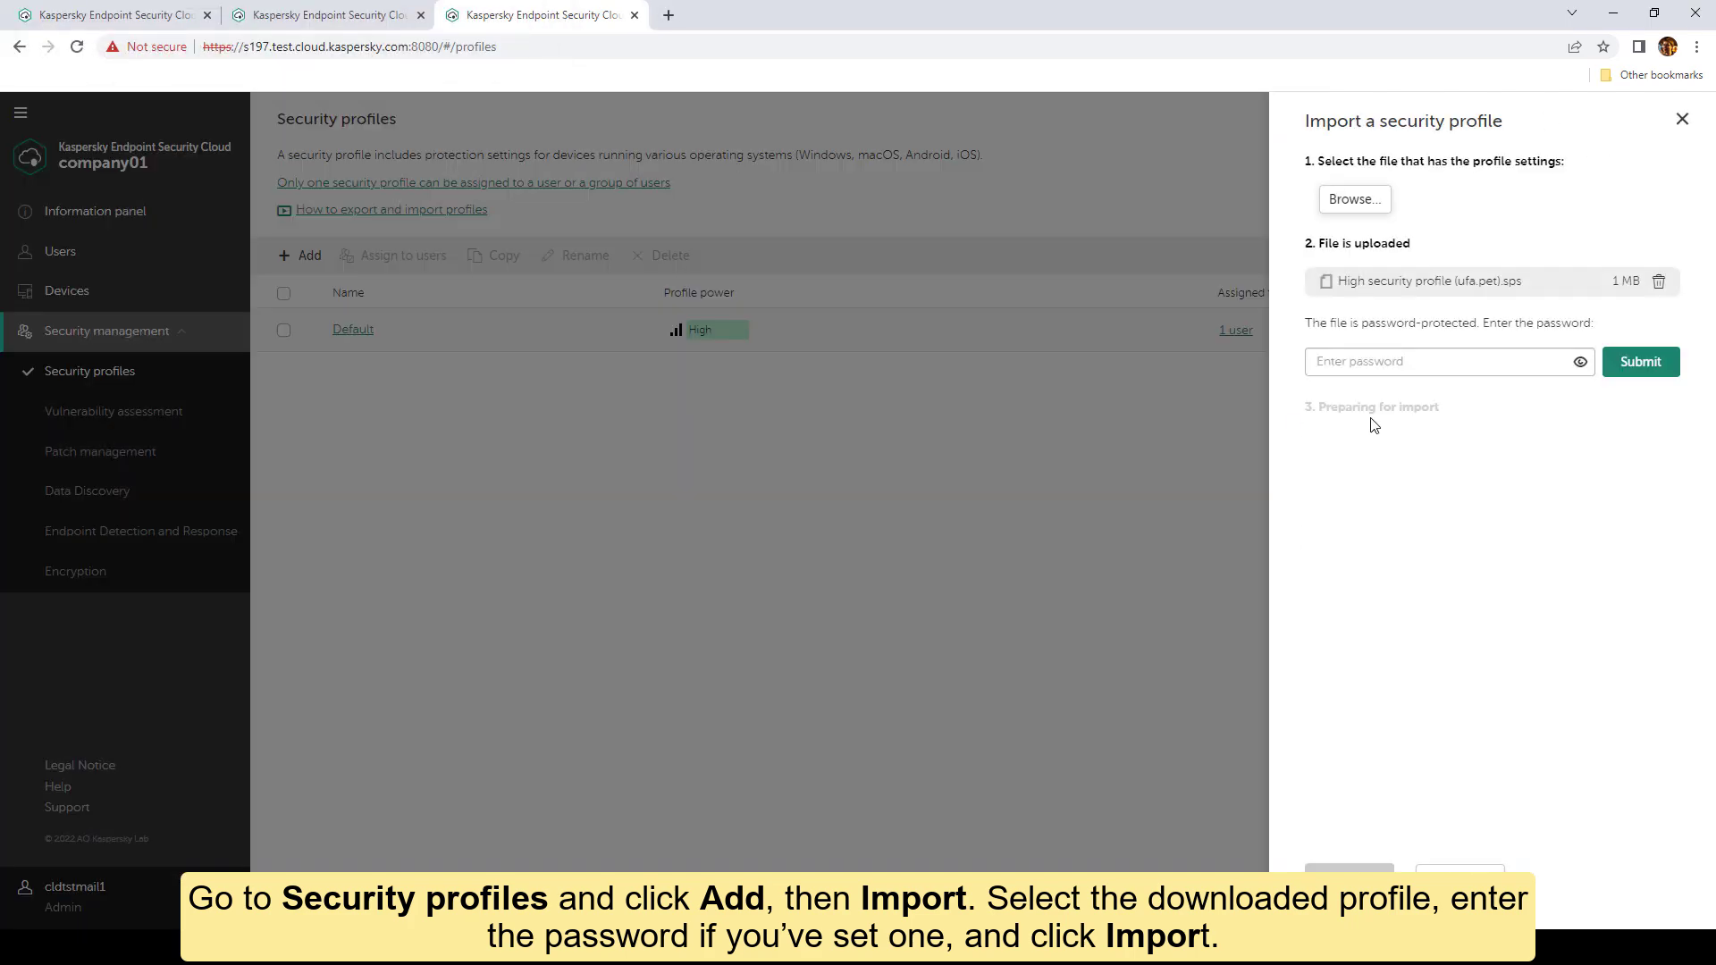
pyautogui.click(1386, 364)
pyautogui.write('****')
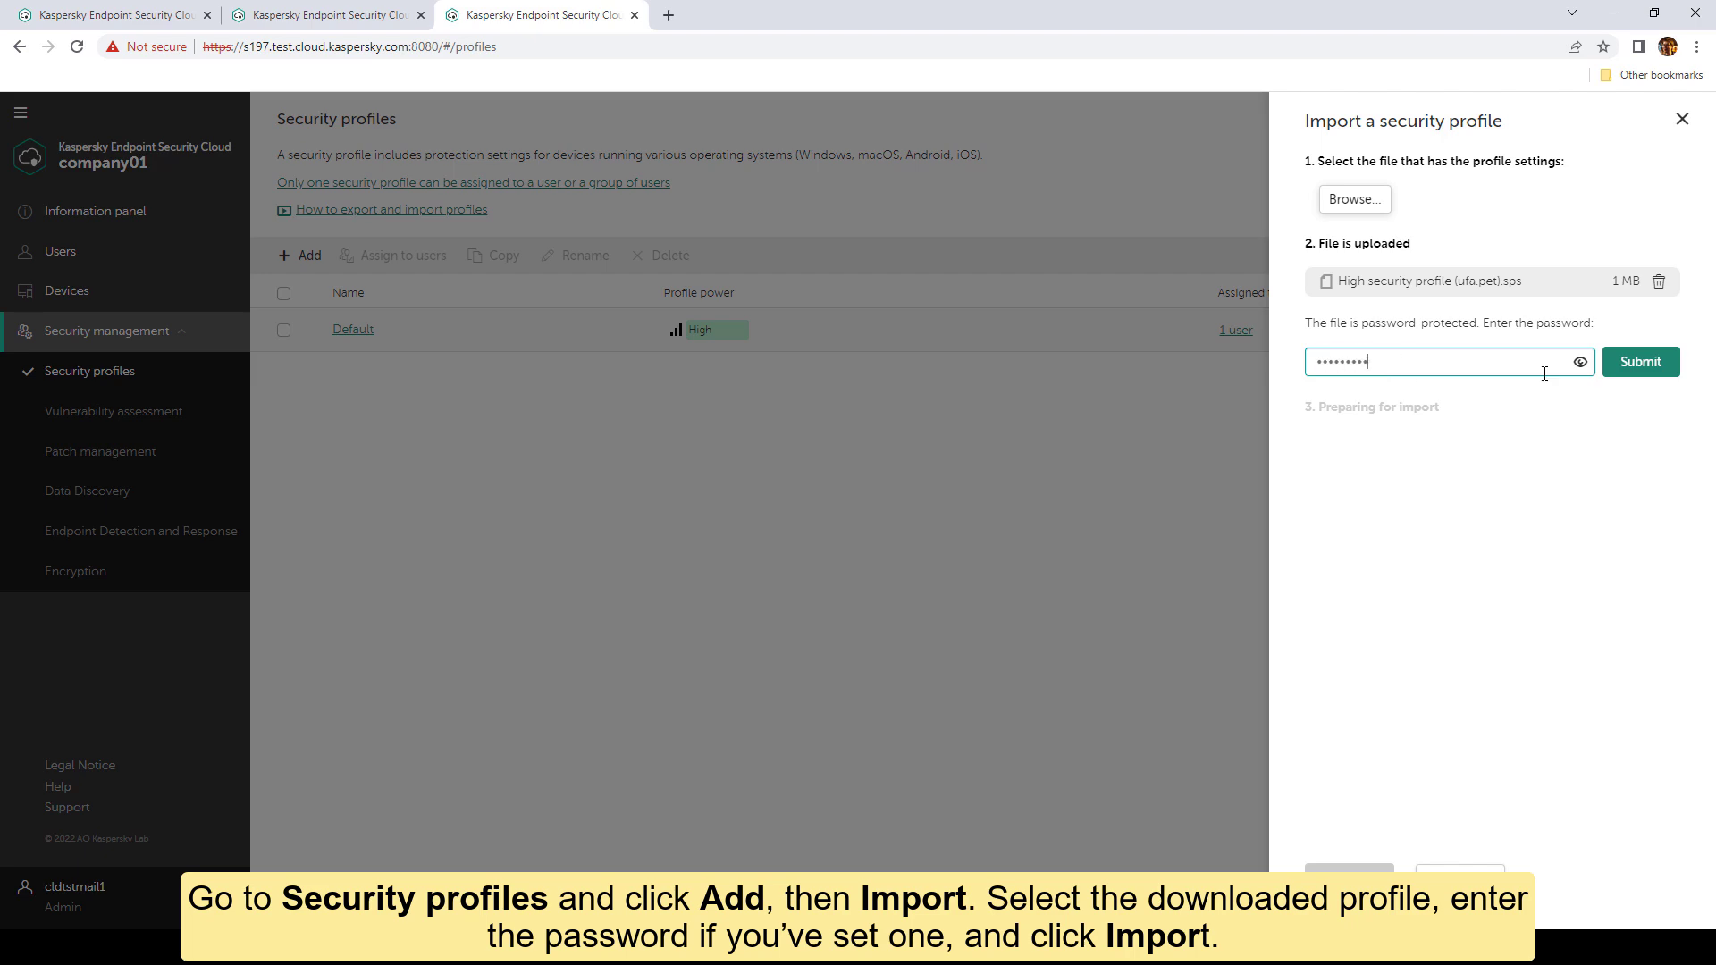
pyautogui.press('Return')
pyautogui.click(1348, 879)
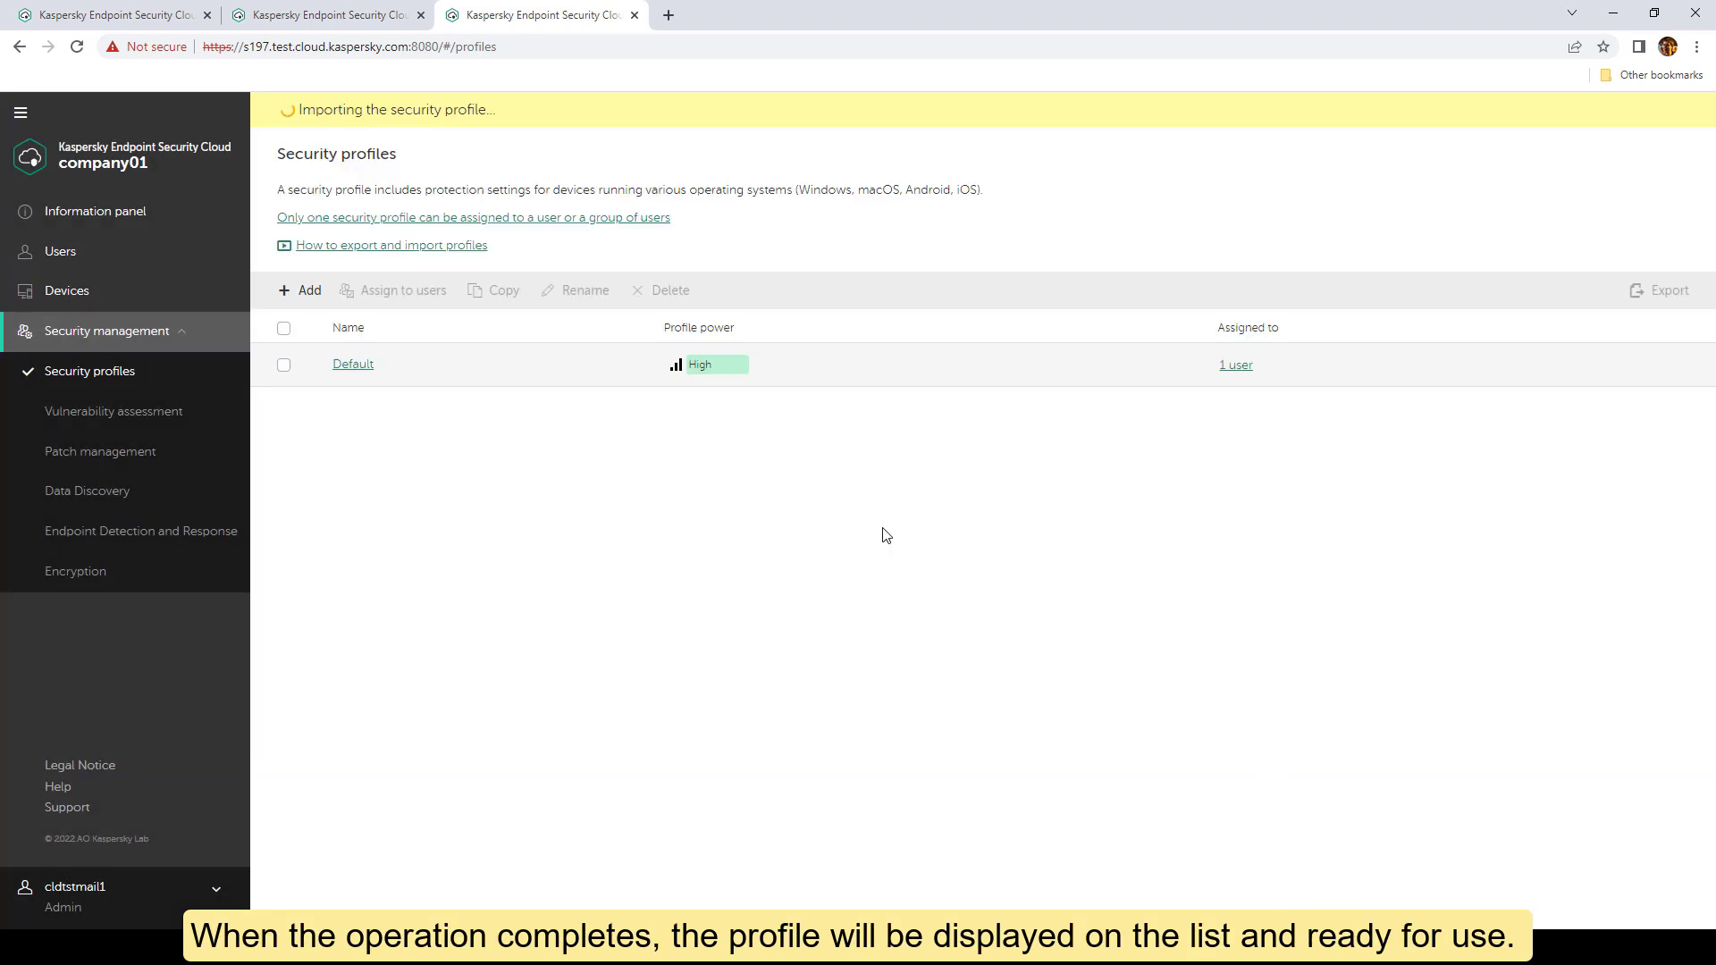